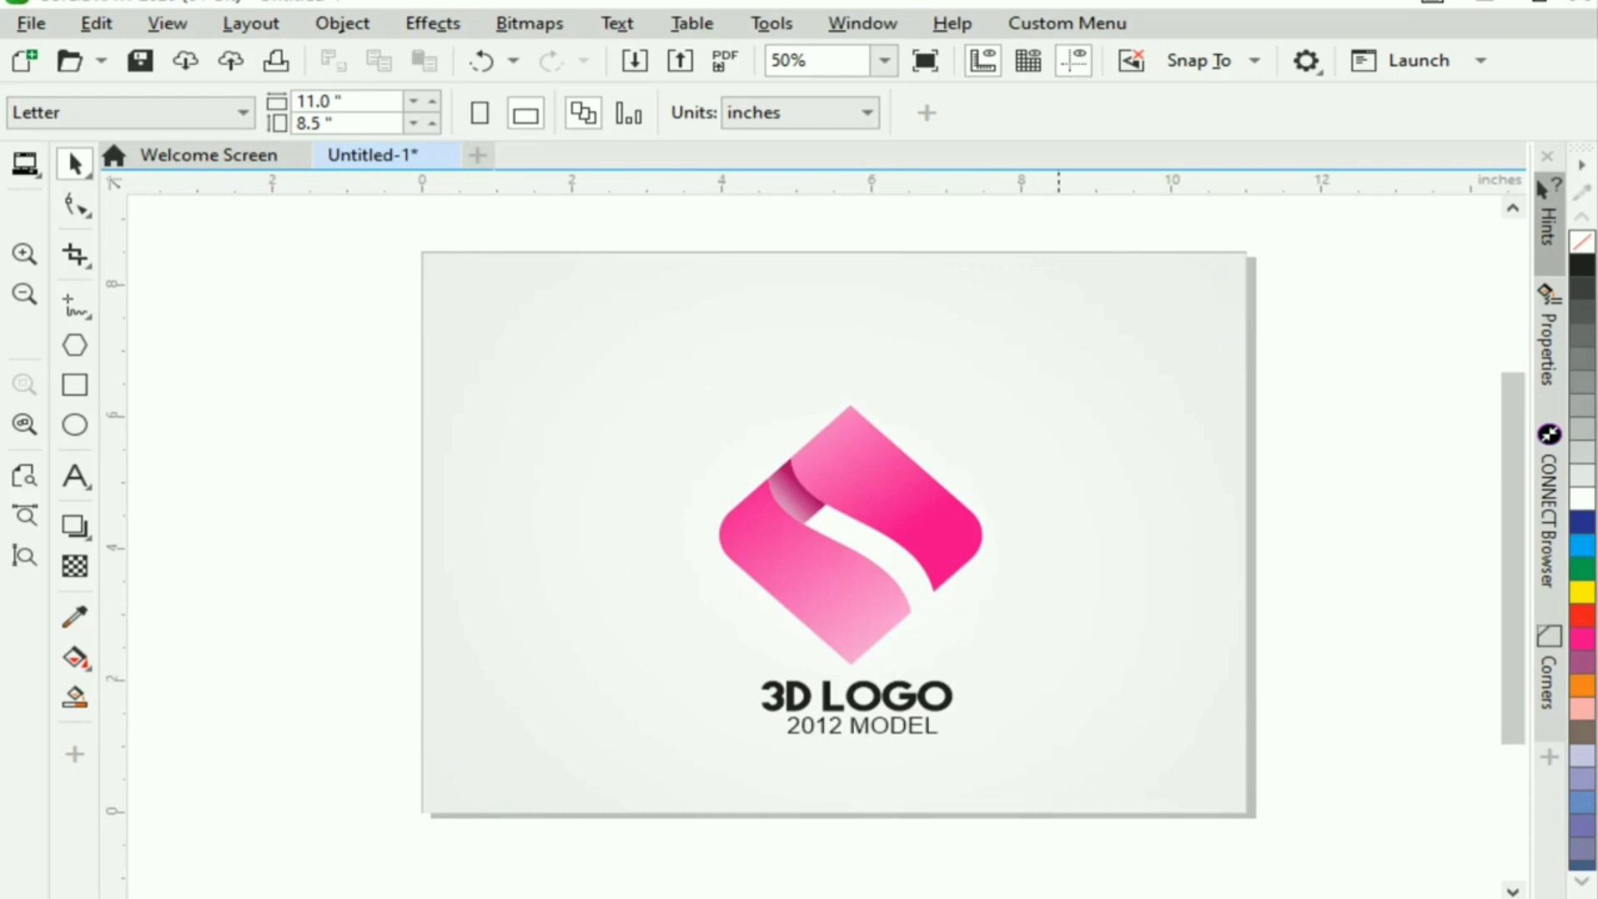
- Draw a square about 3.17 inches wide in the empty space beside the page and move it level with the reference logo
{"action": "scroll", "coordinate": [1063, 532], "scroll_direction": "left", "scroll_amount": 8}
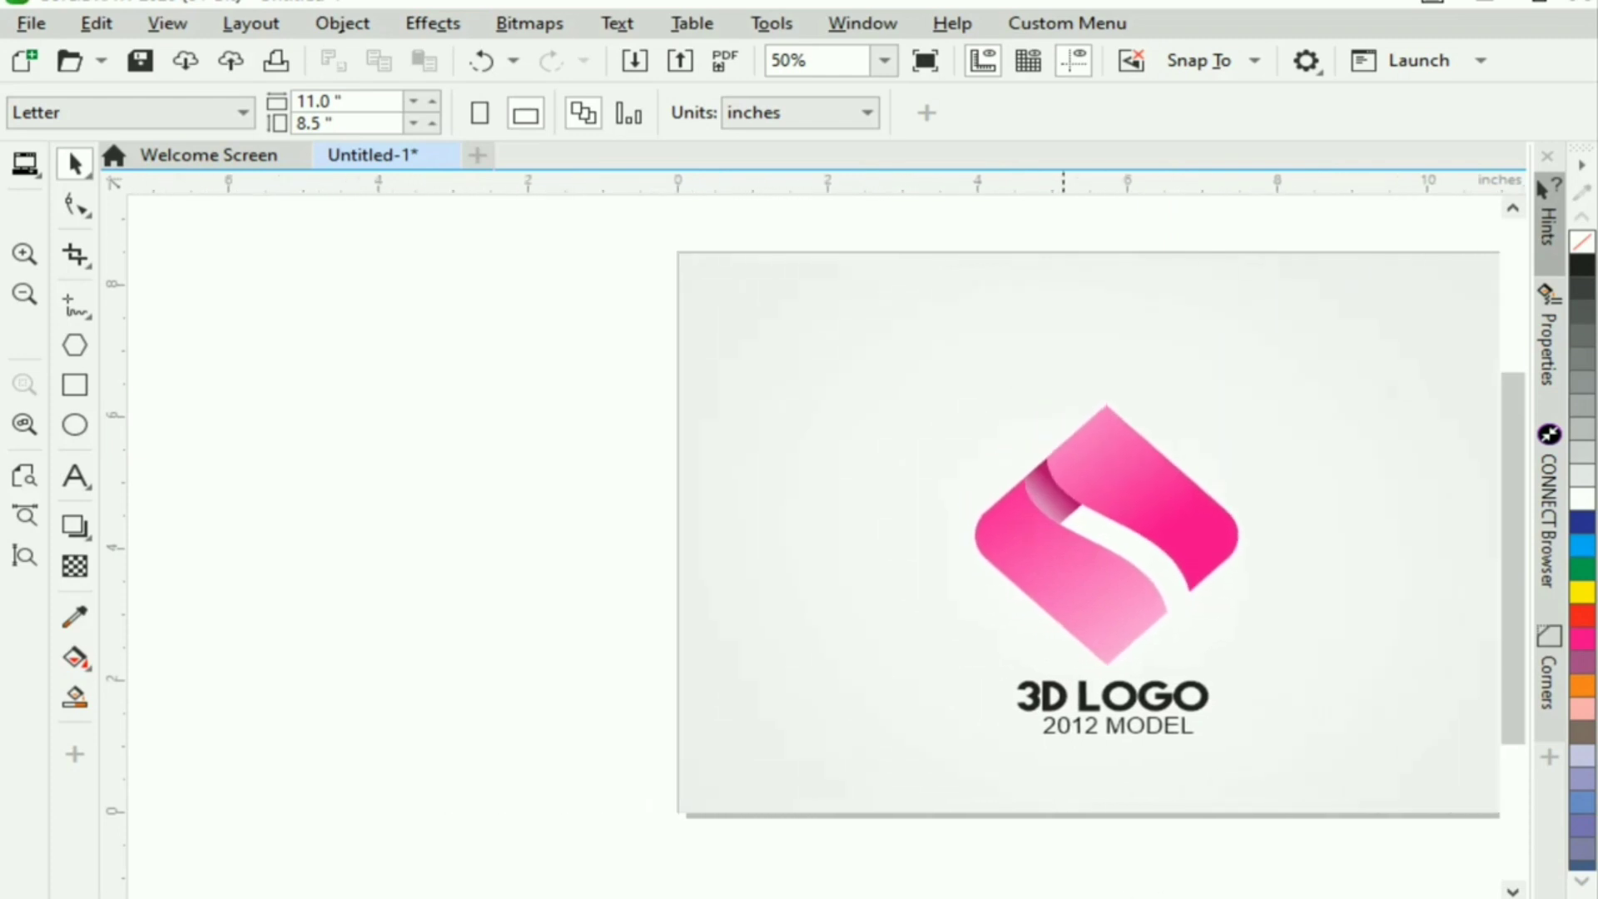
{"action": "left_click", "coordinate": [75, 384]}
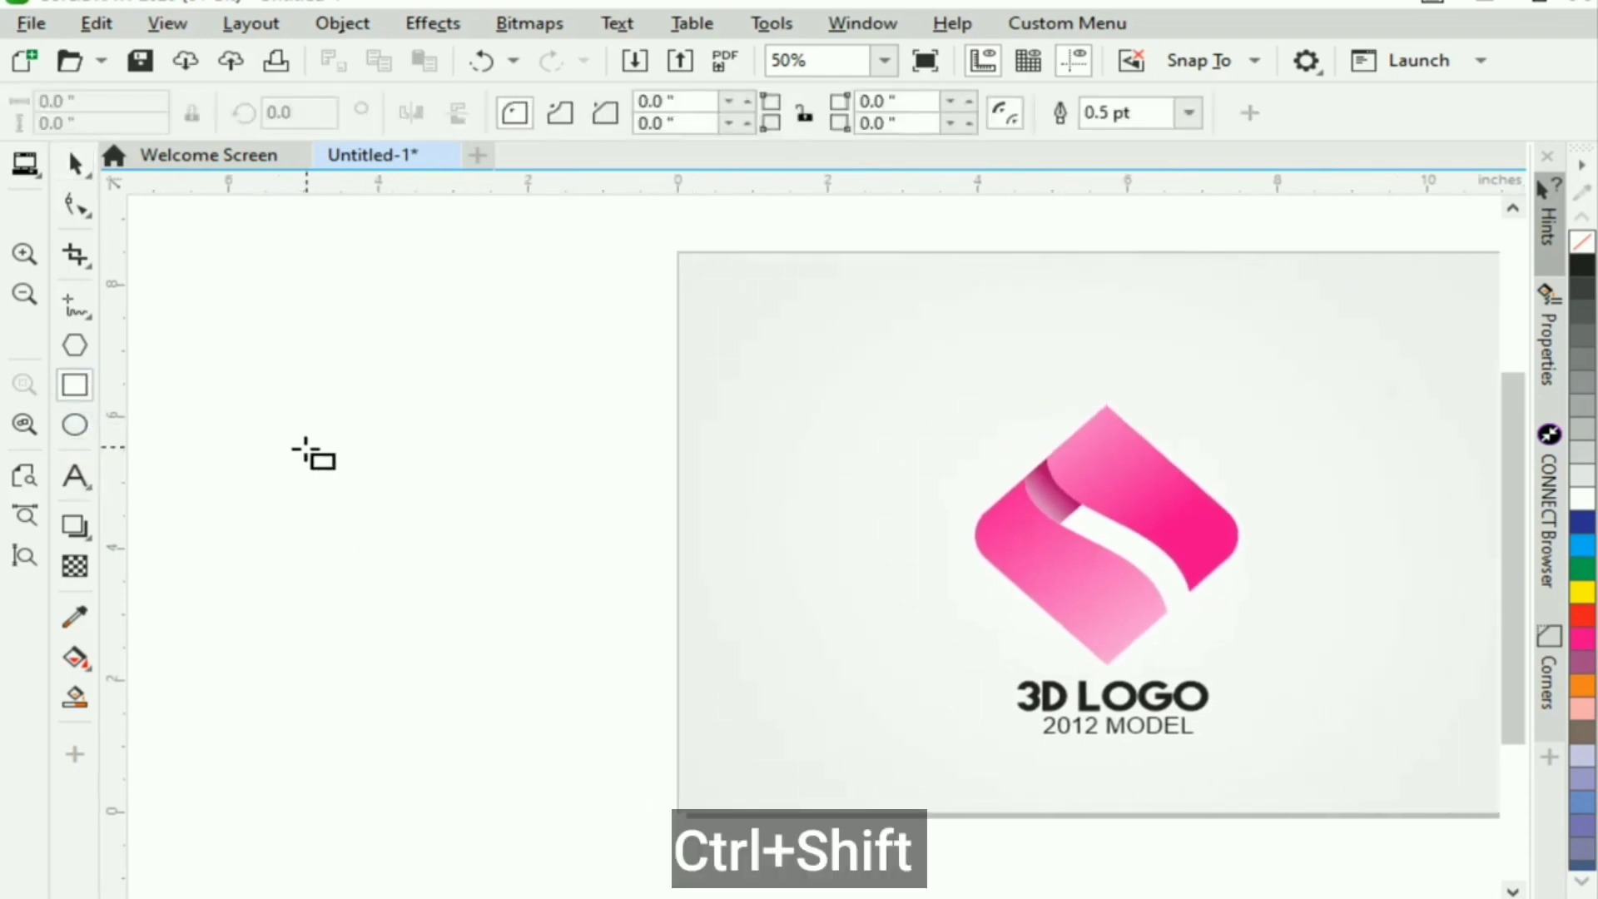
{"action": "left_click_drag", "start_coordinate": [308, 423], "coordinate": [383, 527]}
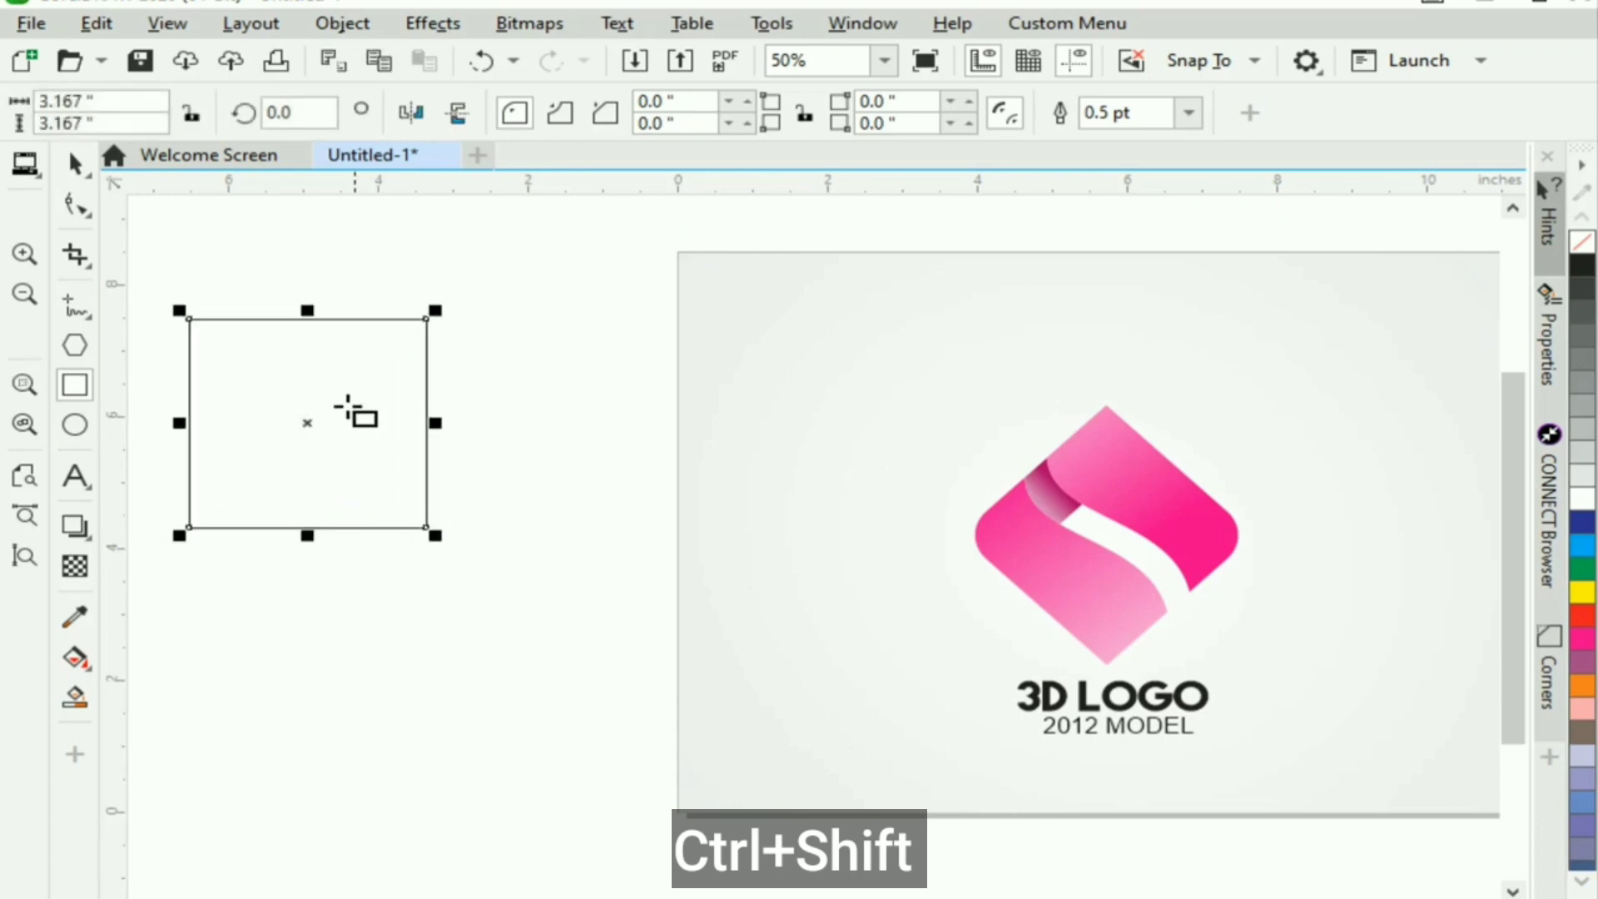
{"action": "left_click", "coordinate": [76, 163]}
{"action": "left_click_drag", "start_coordinate": [289, 388], "coordinate": [414, 550]}
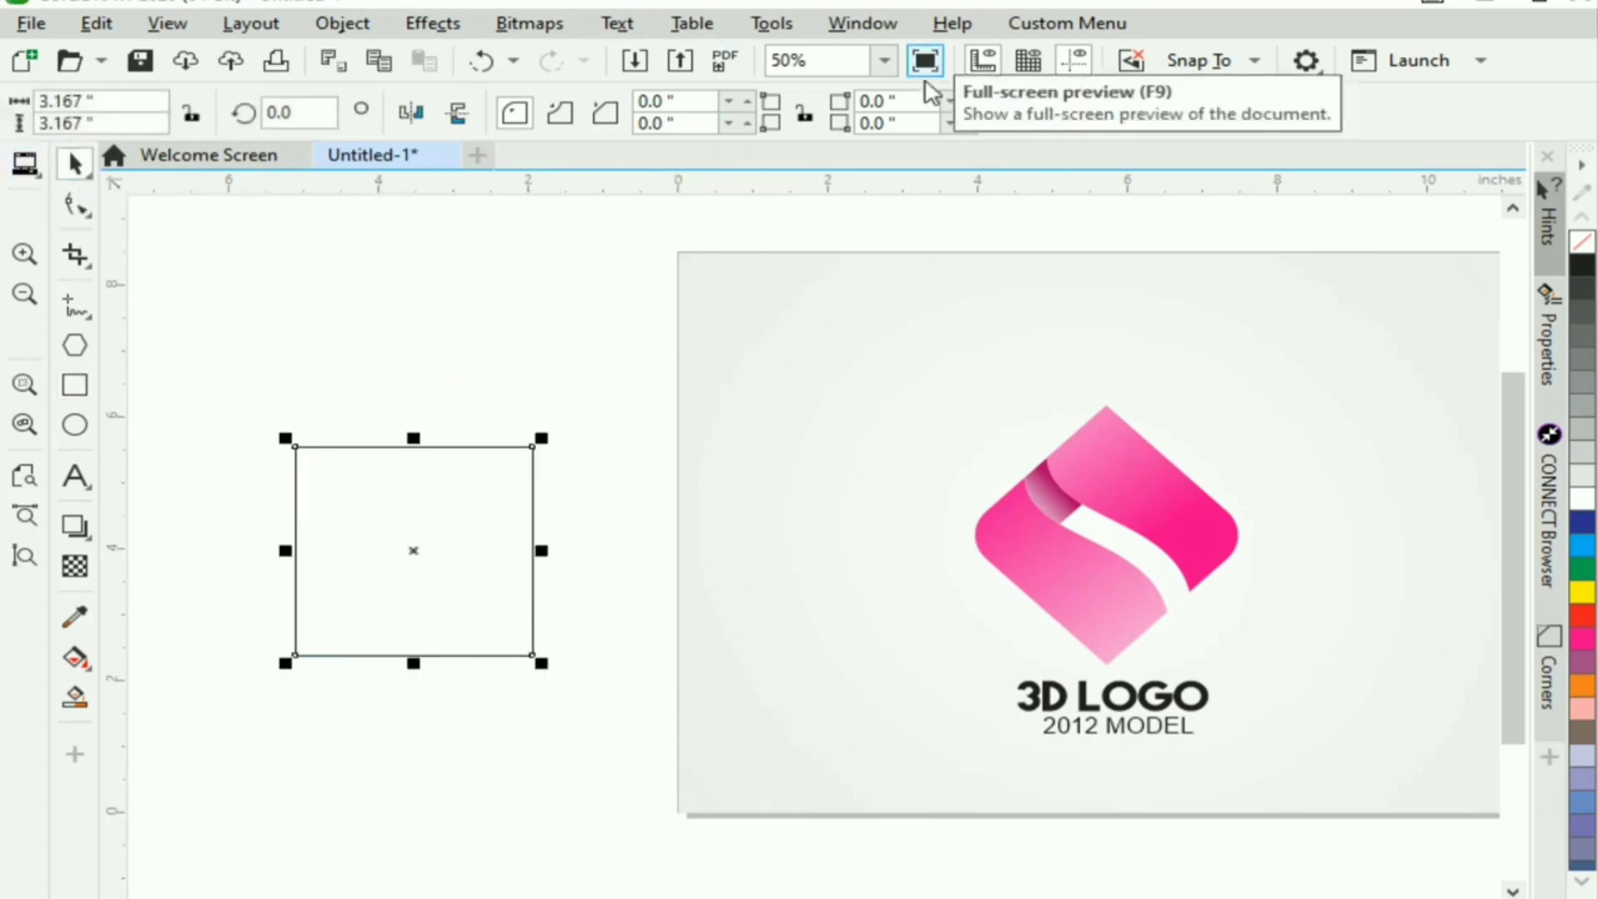
{"action": "left_click", "coordinate": [805, 114]}
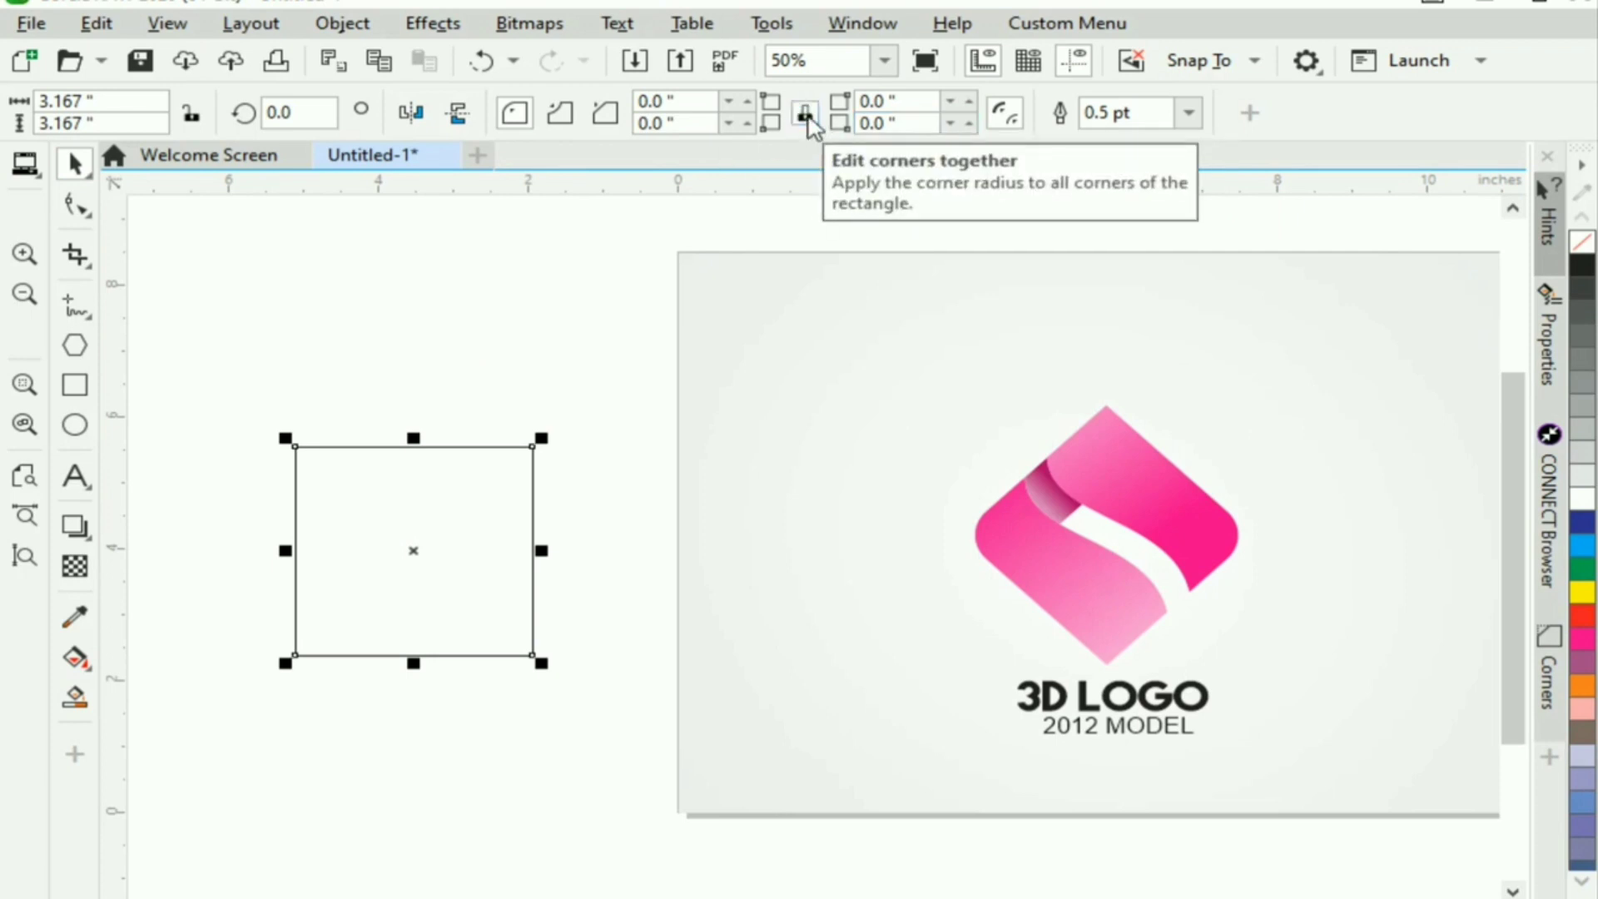
{"action": "left_click", "coordinate": [747, 102]}
{"action": "left_click", "coordinate": [748, 102]}
{"action": "left_click", "coordinate": [747, 101]}
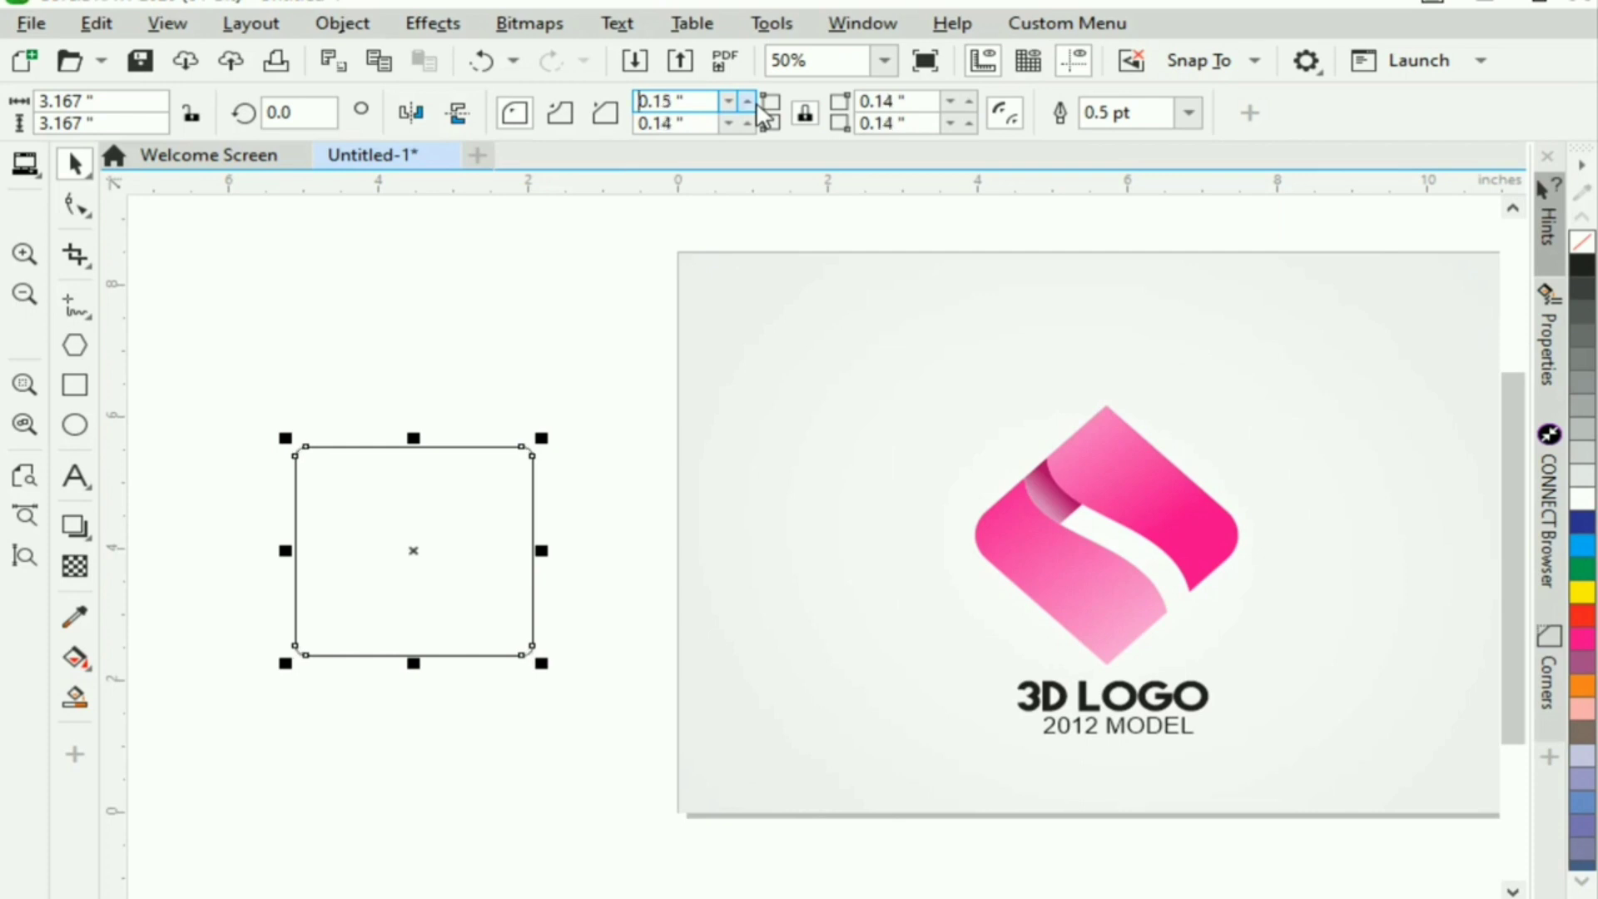
{"action": "left_click", "coordinate": [756, 104]}
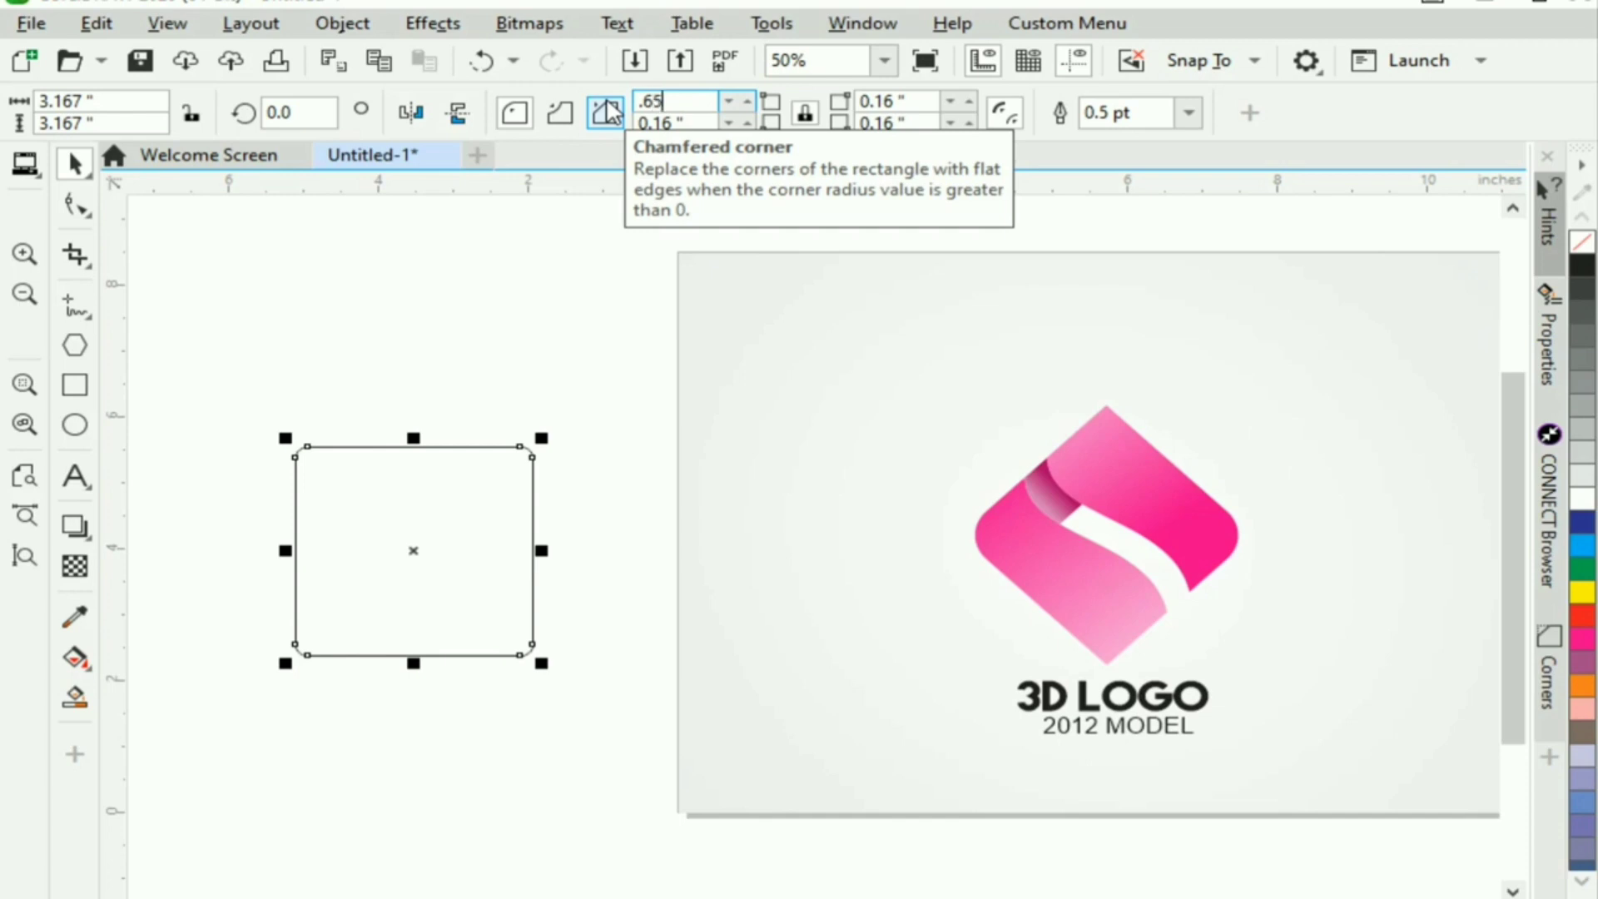
{"action": "key", "text": "Return"}
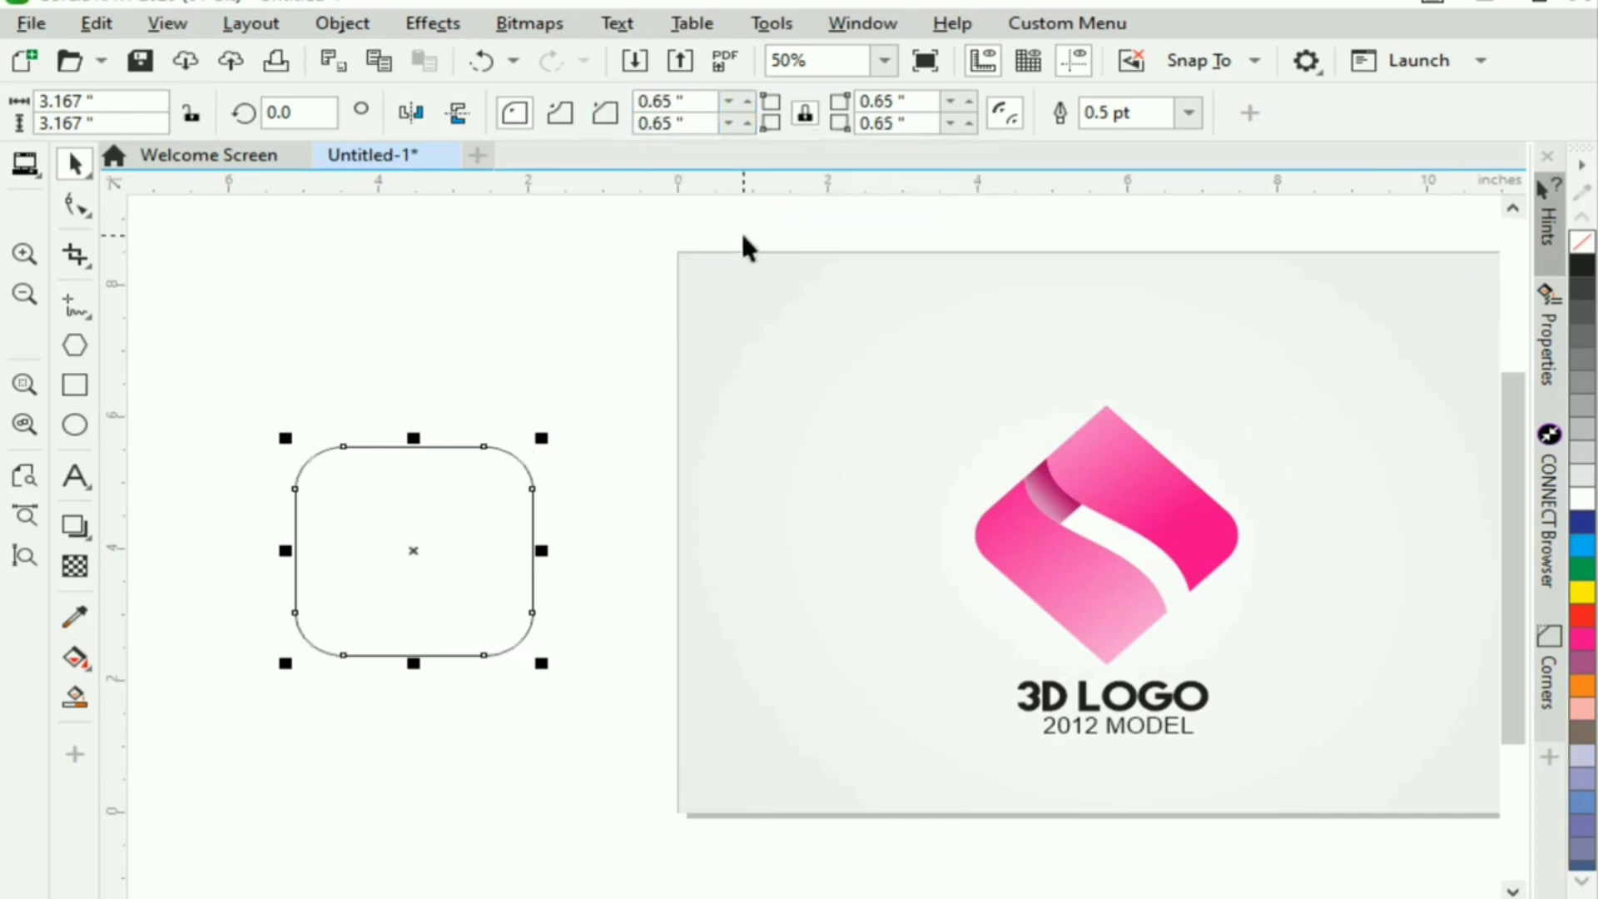
{"action": "key", "text": "ctrl+z"}
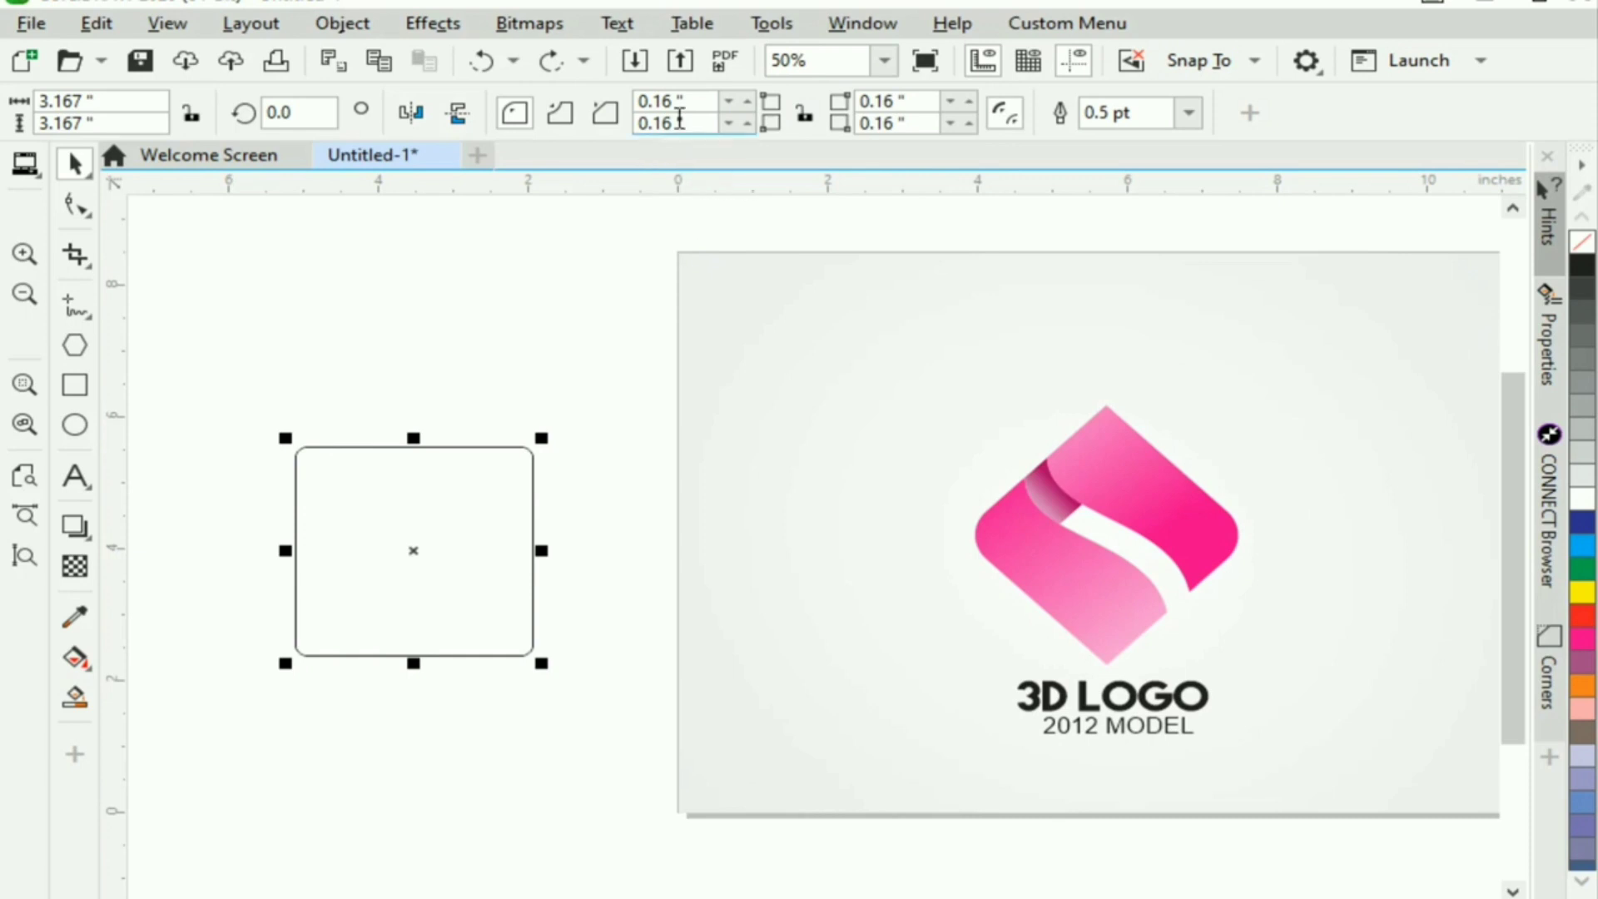
{"action": "left_click", "coordinate": [803, 114]}
{"action": "left_click", "coordinate": [706, 102]}
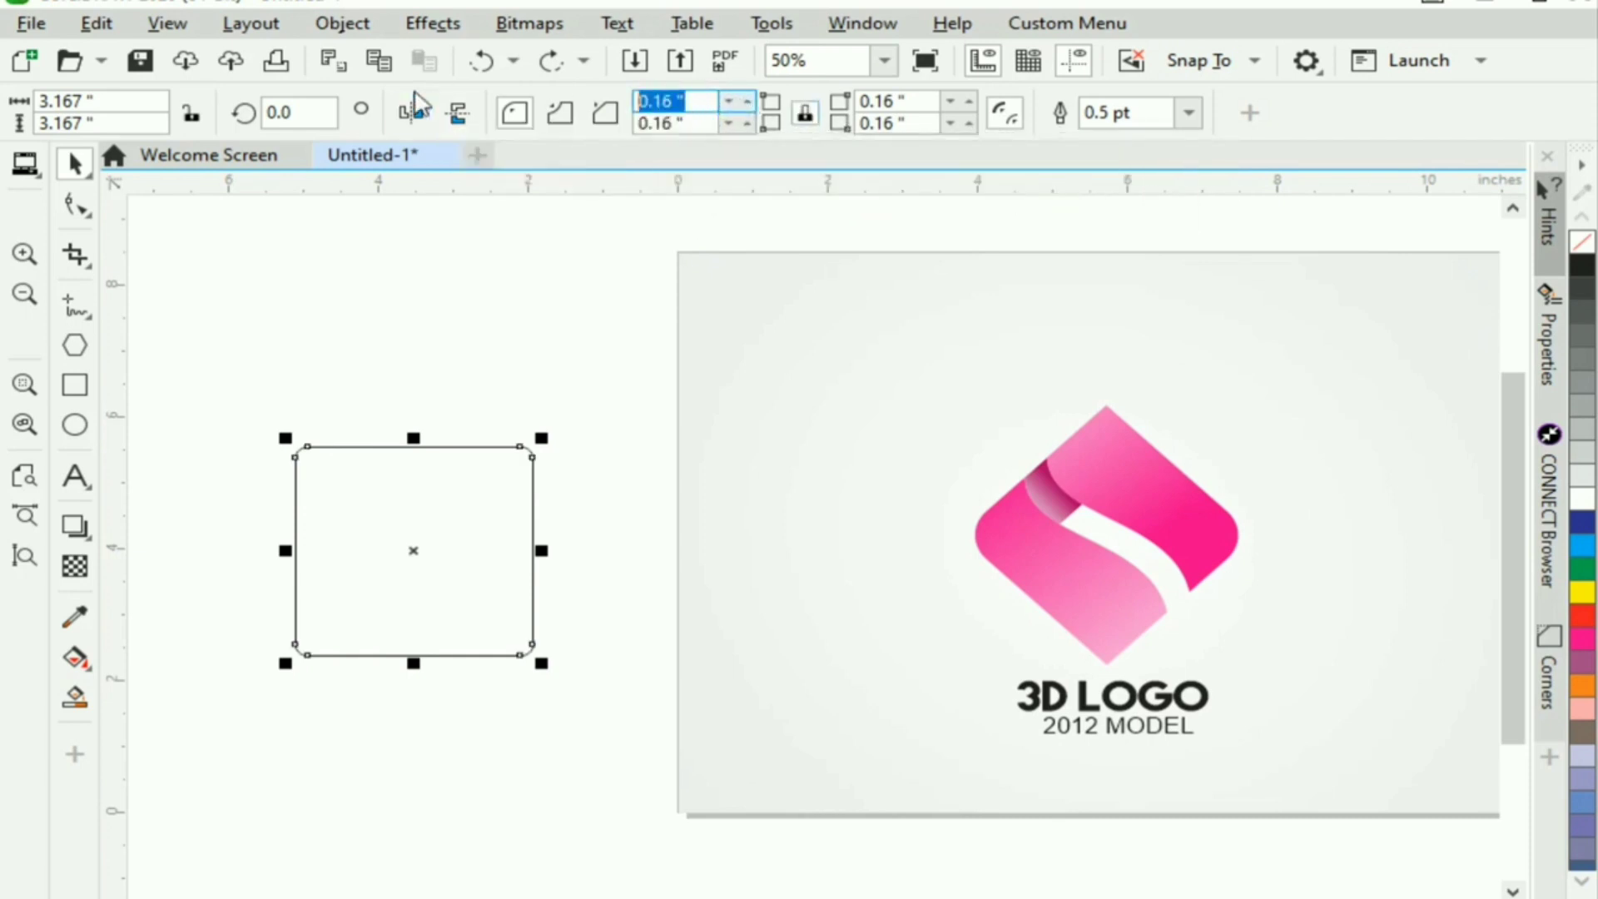
{"action": "key", "text": "Return"}
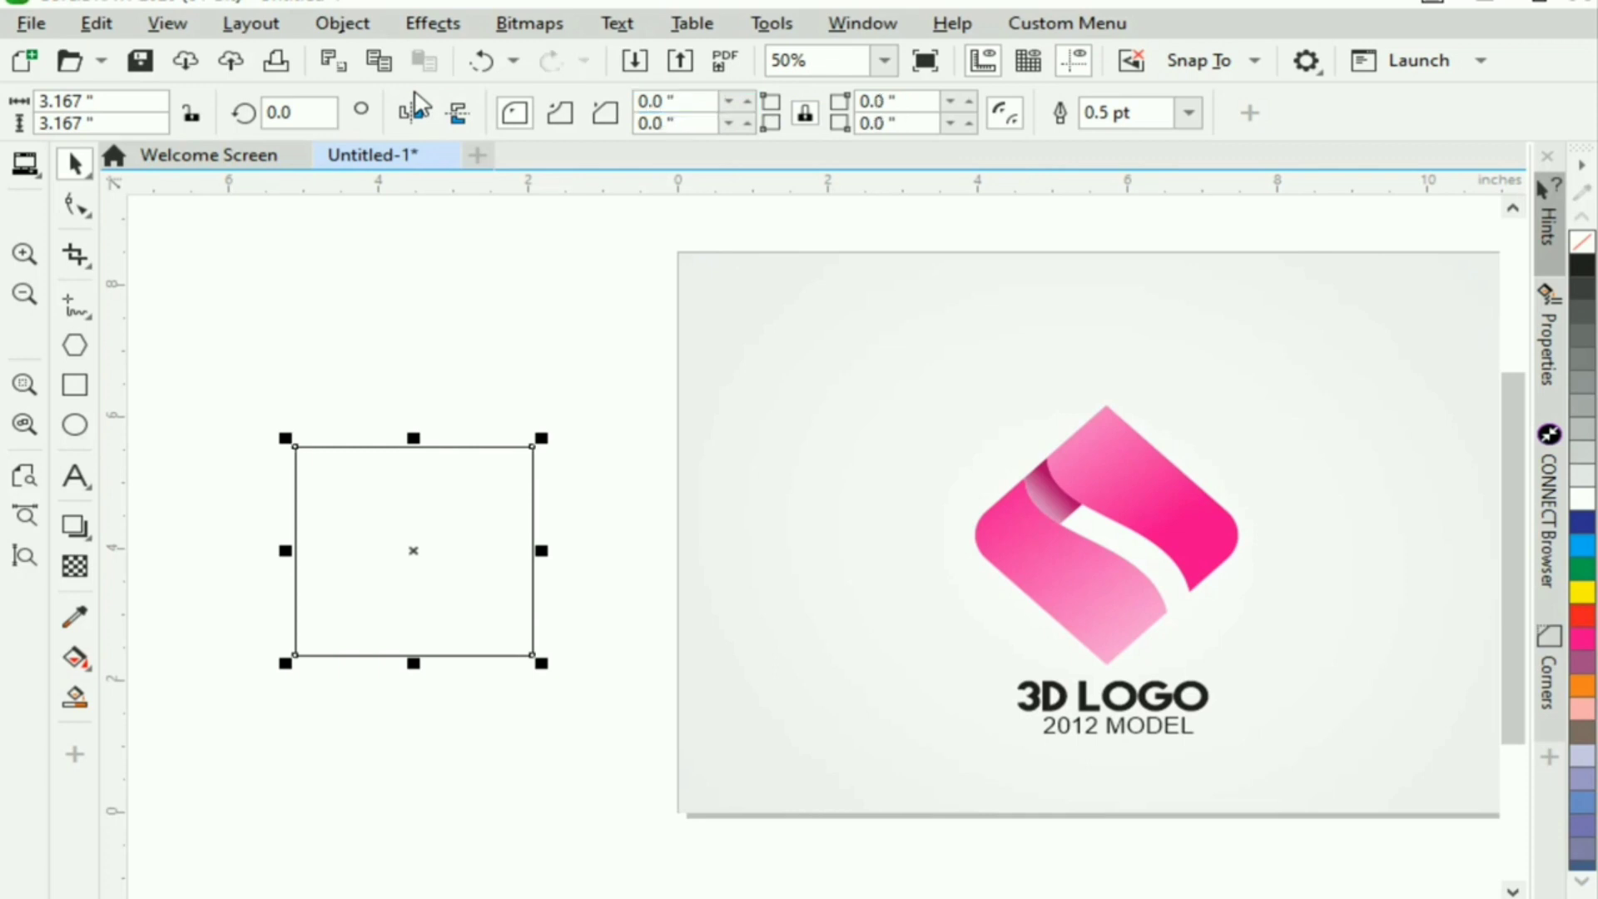
- Unlink the square's corners and round only the upper-left and lower-right corners with a 0.65-inch radius
{"action": "left_click", "coordinate": [804, 114]}
{"action": "left_click", "coordinate": [674, 101]}
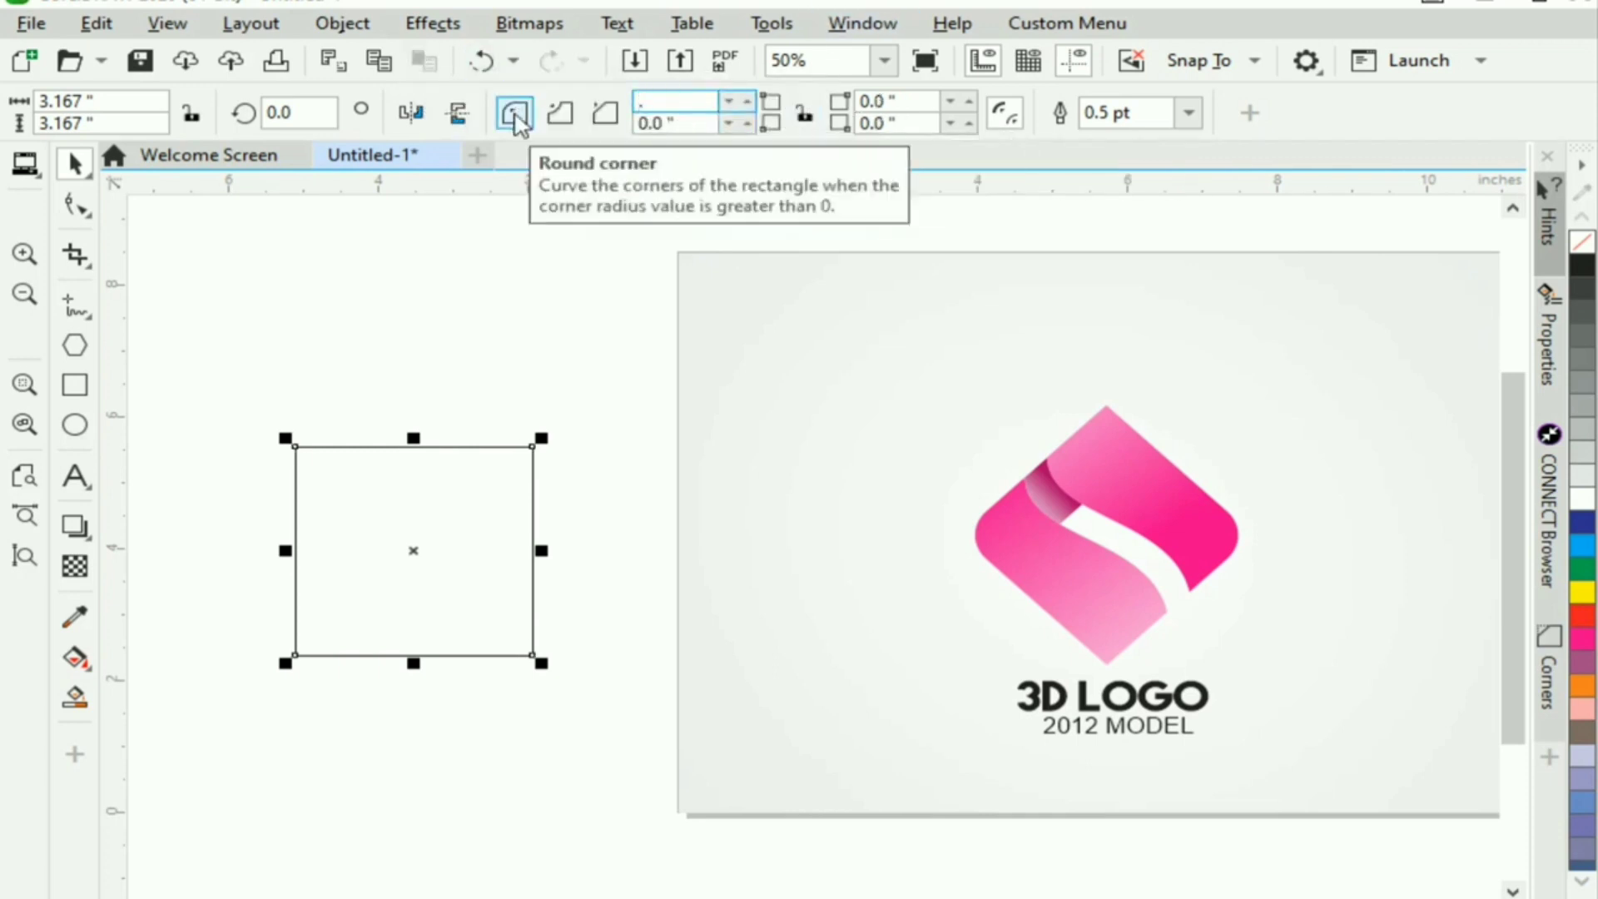
{"action": "key", "text": "Return"}
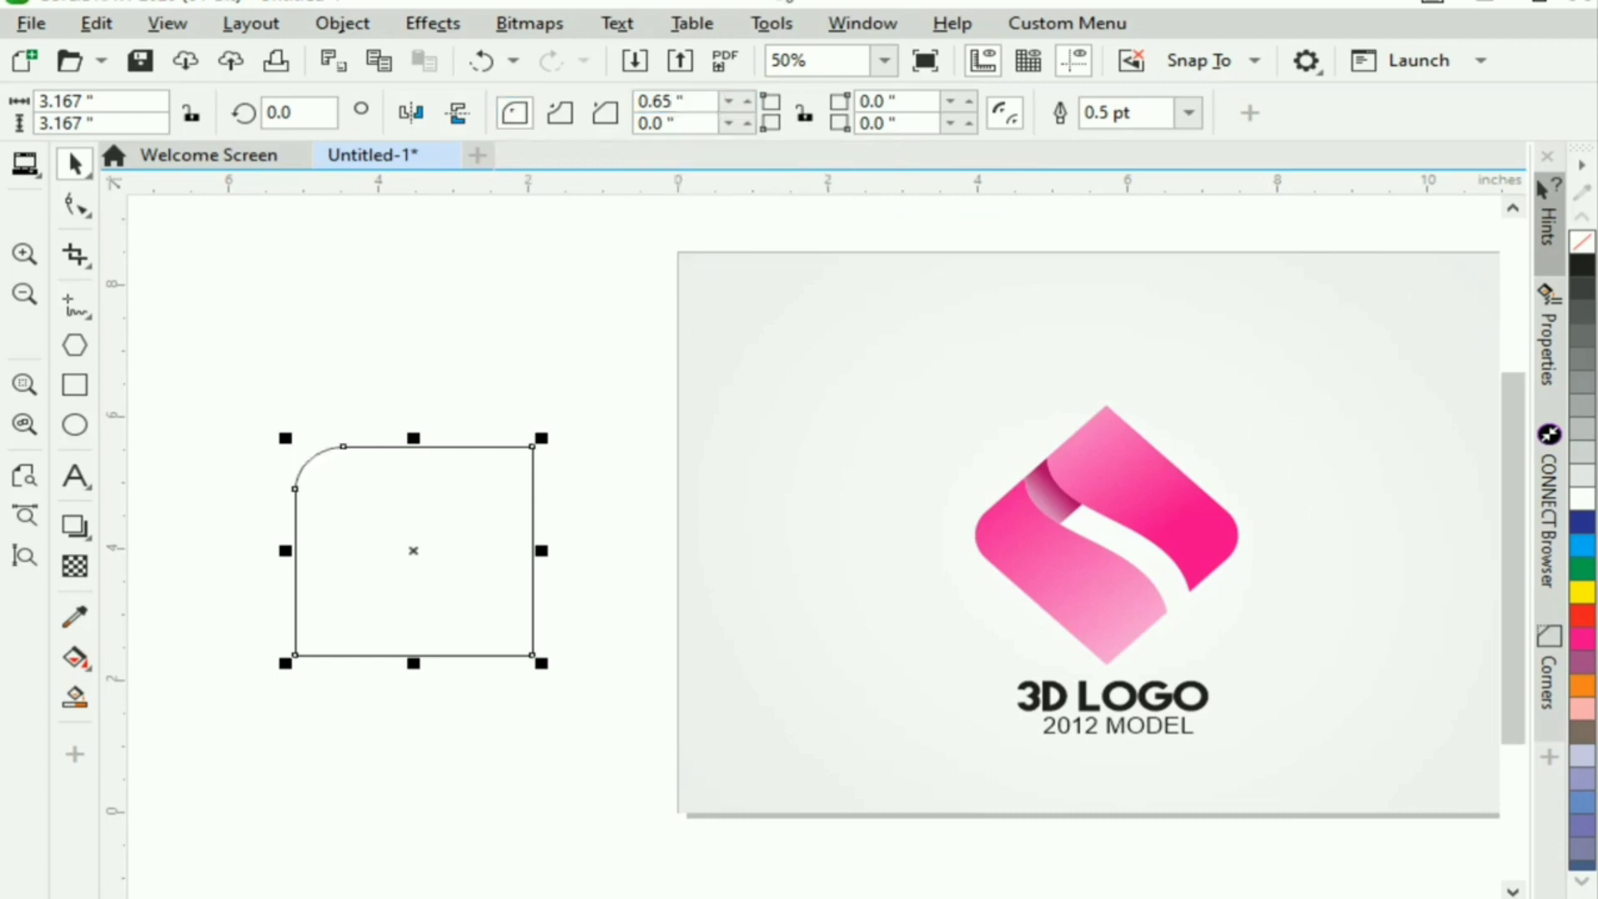
{"action": "left_click", "coordinate": [902, 125]}
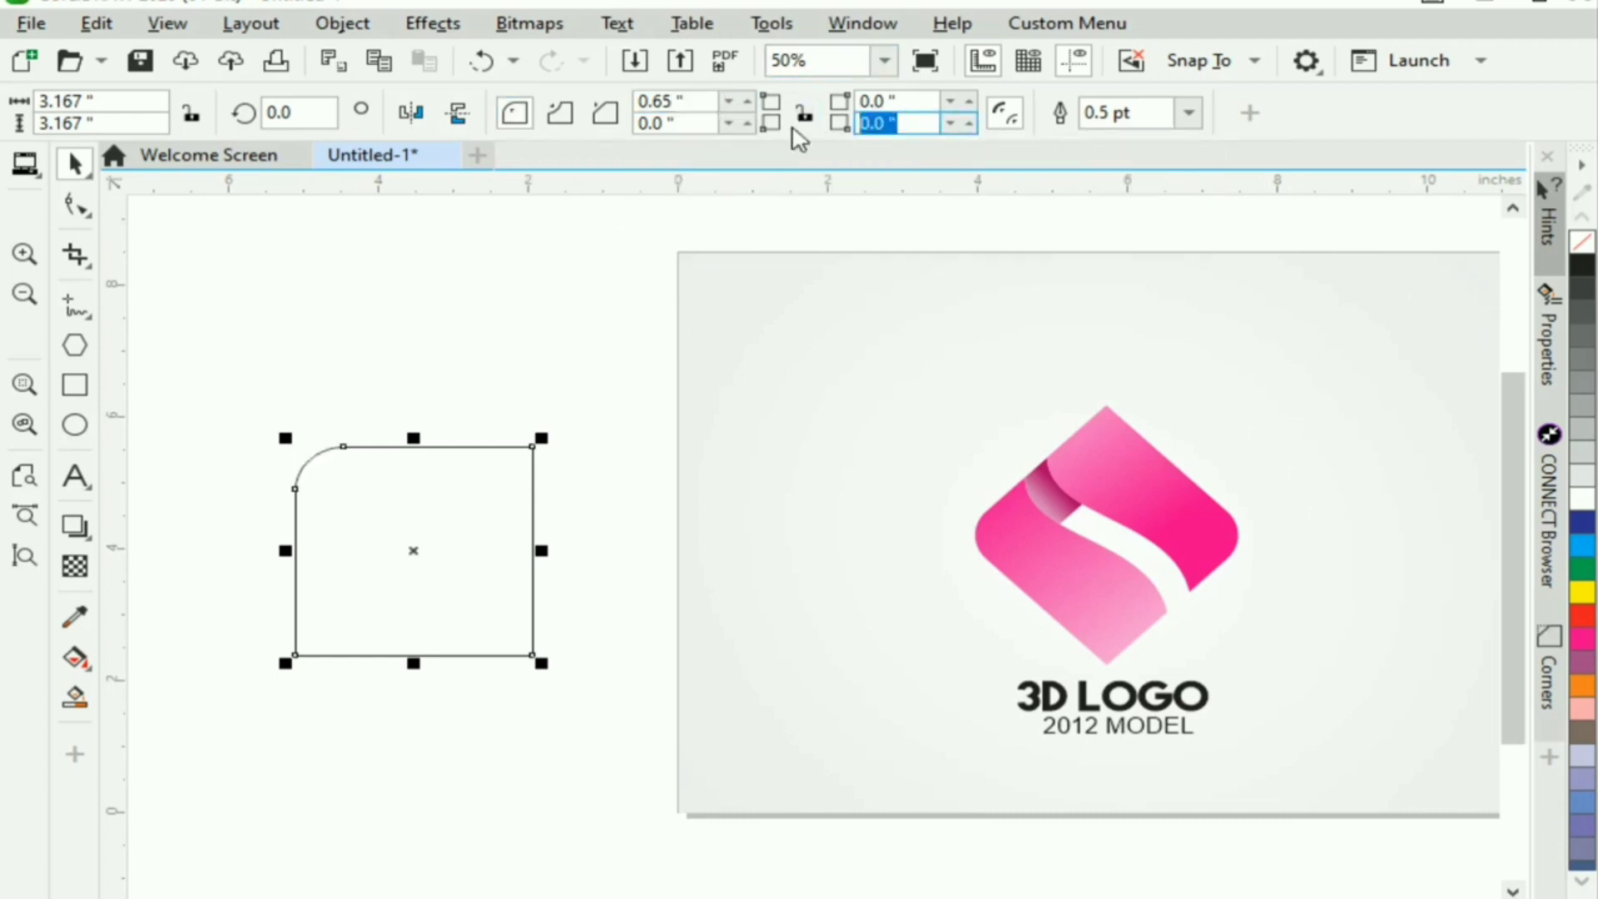
{"action": "type", "text": ".65"}
{"action": "key", "text": "Return"}
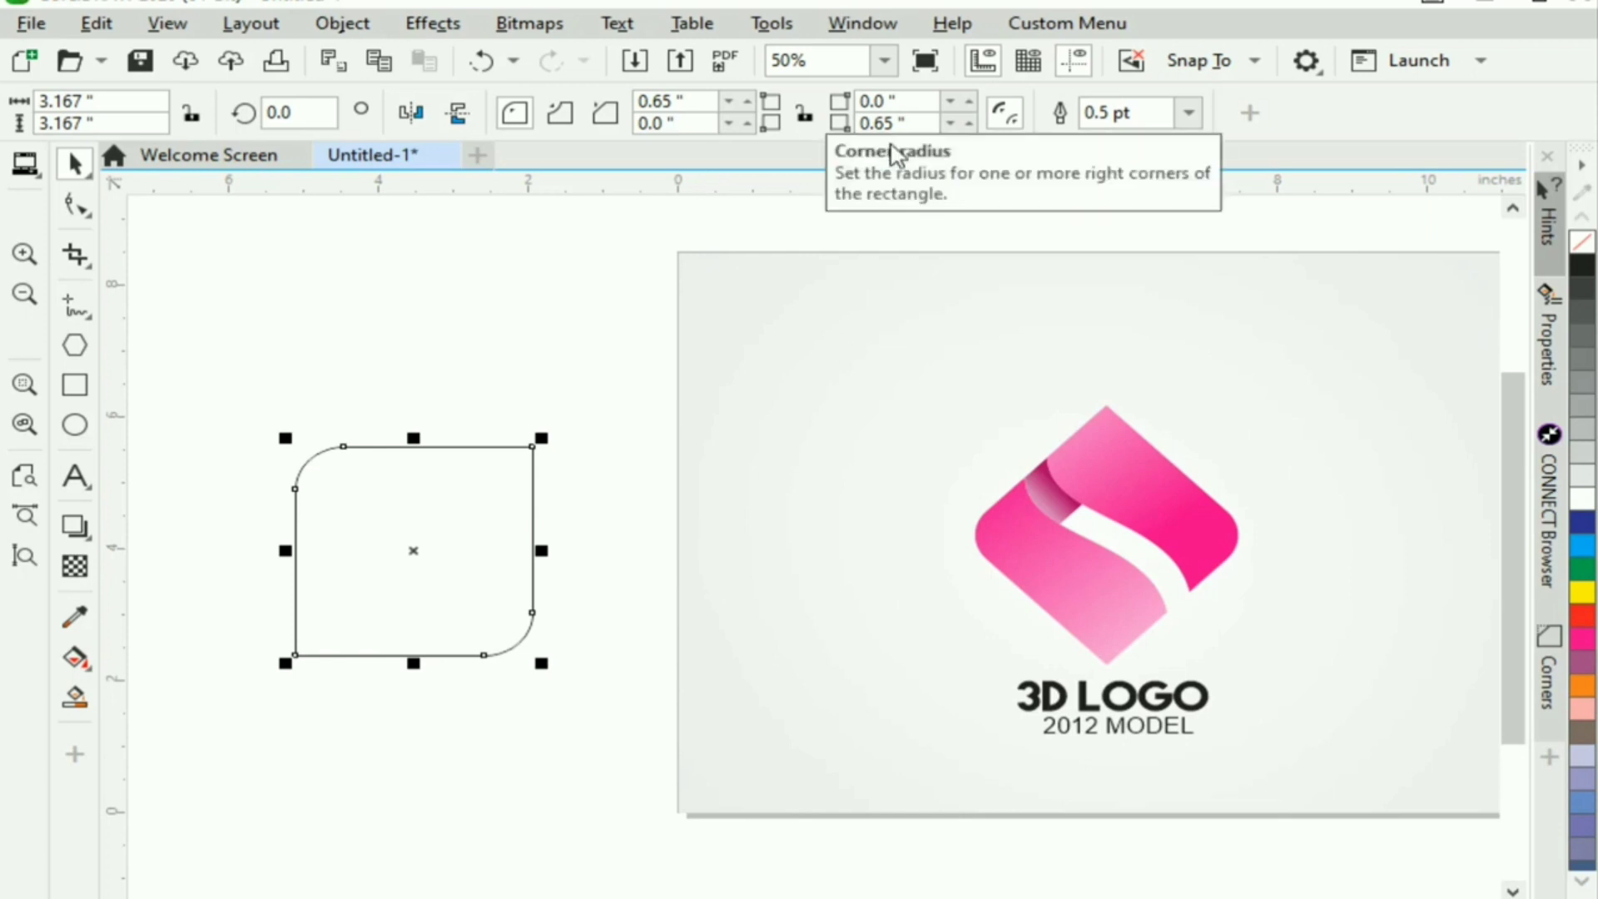
- Rotate the square to 315 degrees so it stands as a diamond, and shift it slightly toward the page
{"action": "left_click", "coordinate": [414, 551]}
{"action": "left_click_drag", "start_coordinate": [537, 438], "coordinate": [575, 561]}
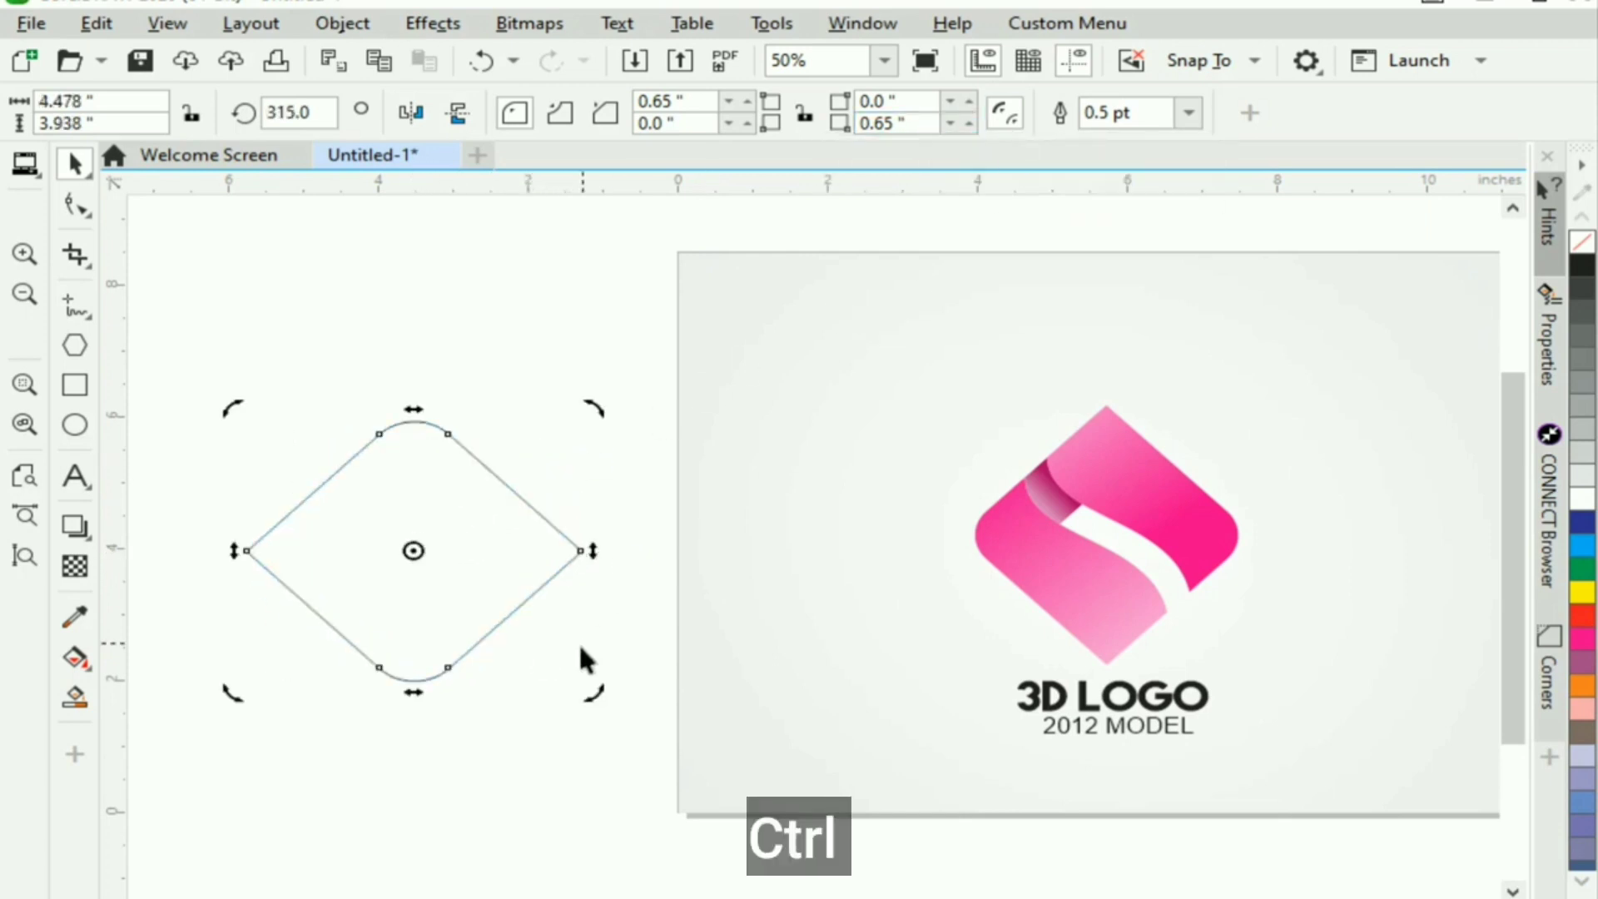
{"action": "left_click", "coordinate": [498, 706]}
{"action": "left_click_drag", "start_coordinate": [460, 546], "coordinate": [484, 541]}
{"action": "left_click", "coordinate": [557, 749]}
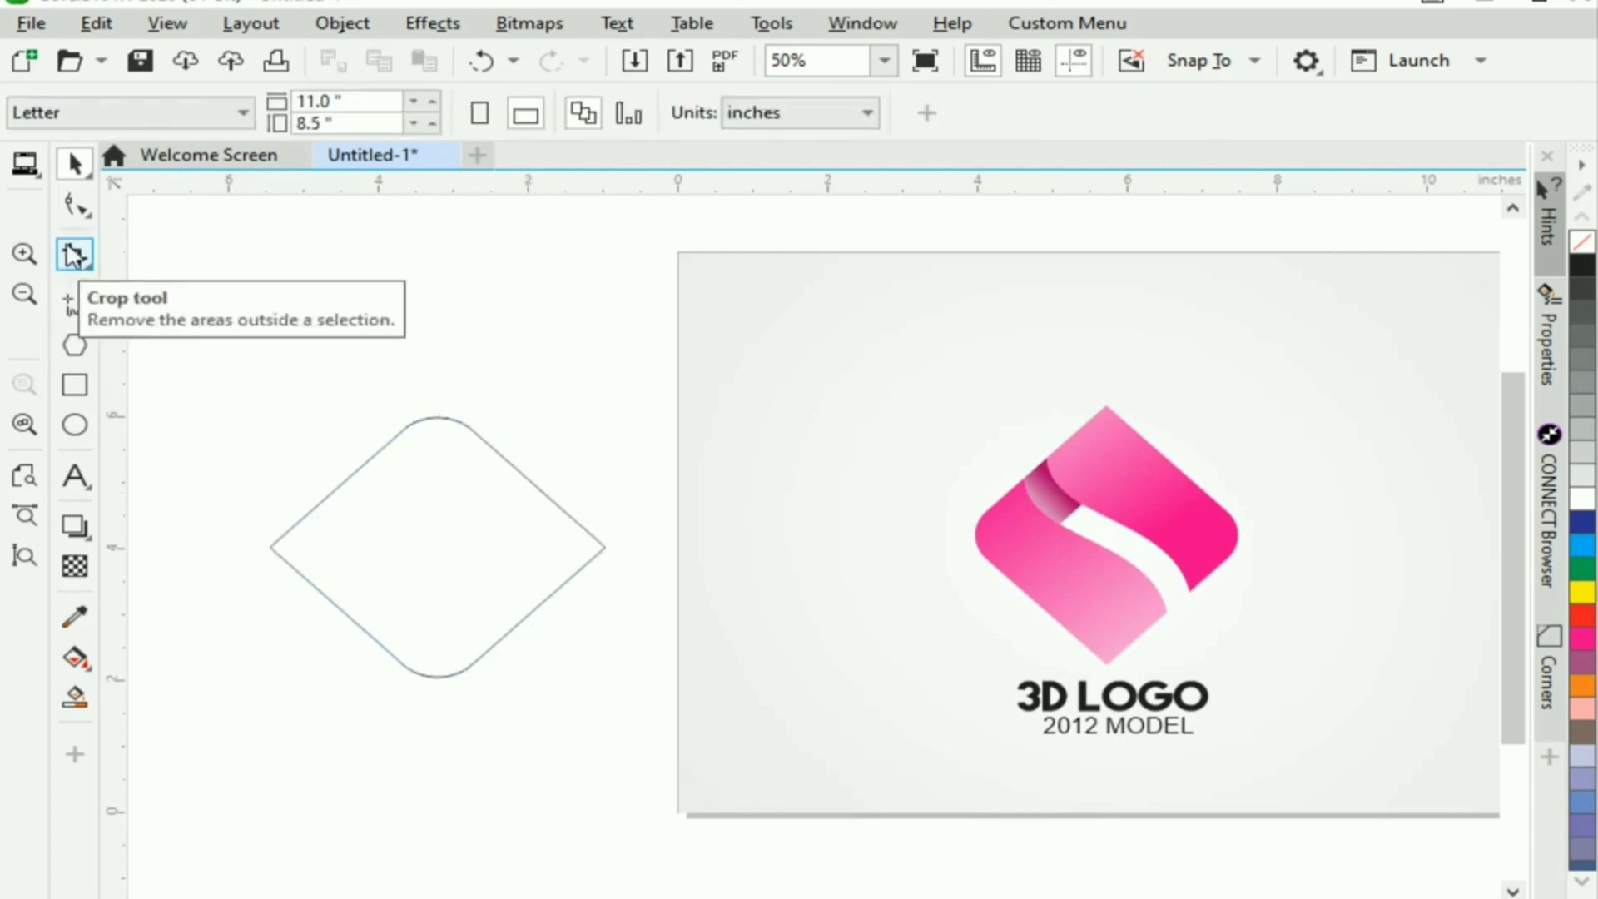
- Draw a straight diagonal line across the diamond from its upper-right edge to its lower-left edge, about 2.32 by 2.16 inches
{"action": "left_click", "coordinate": [75, 308]}
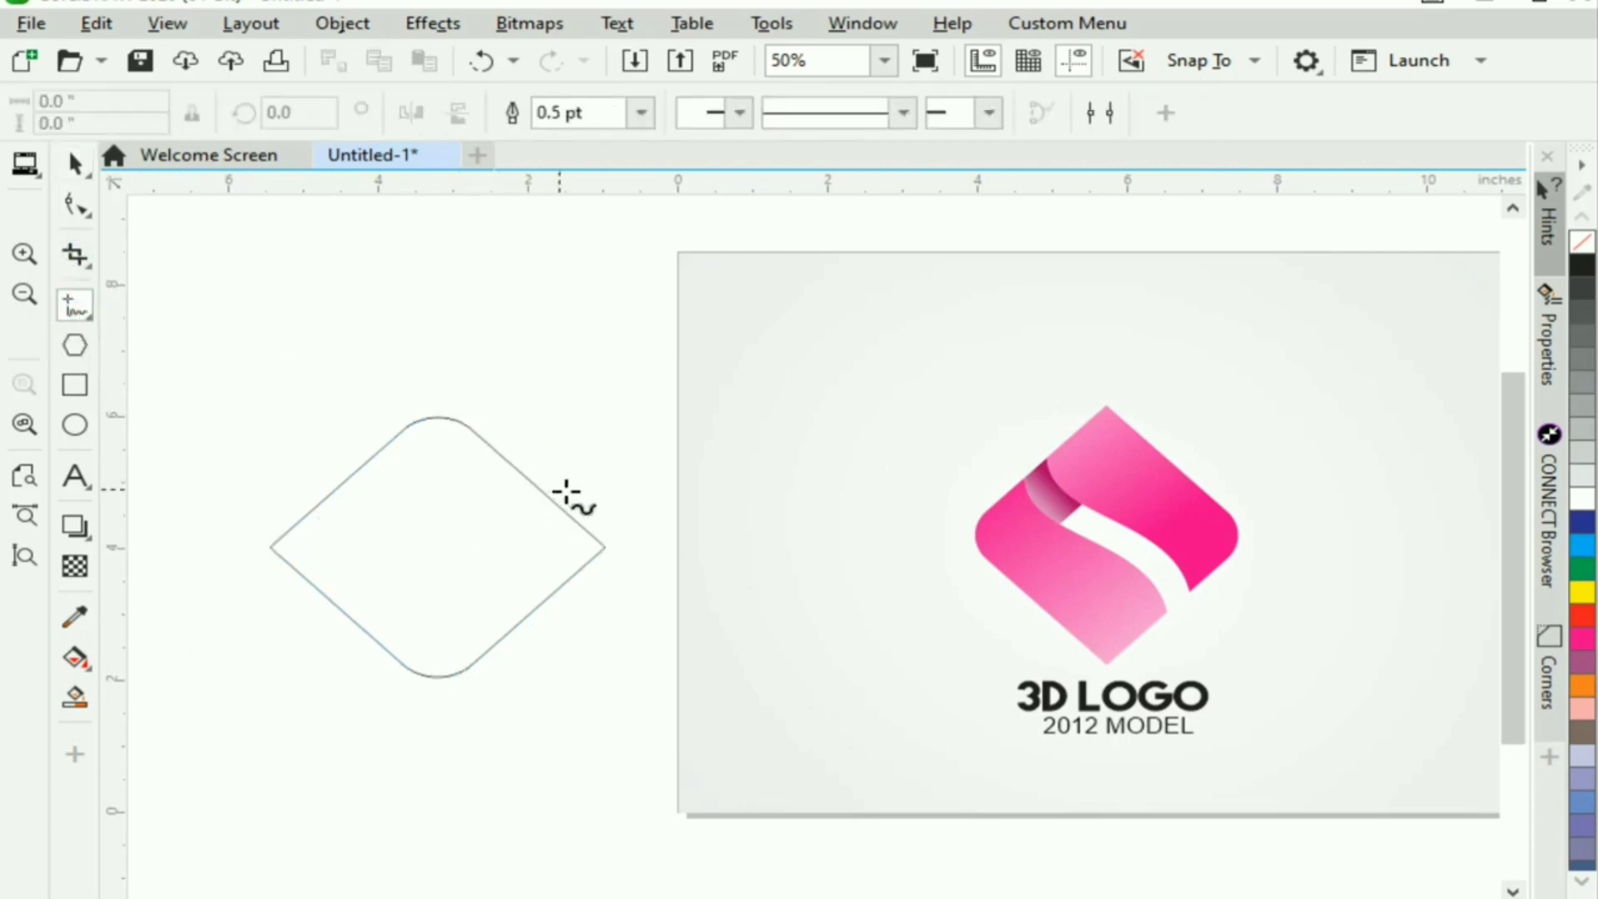
{"action": "left_click", "coordinate": [510, 464]}
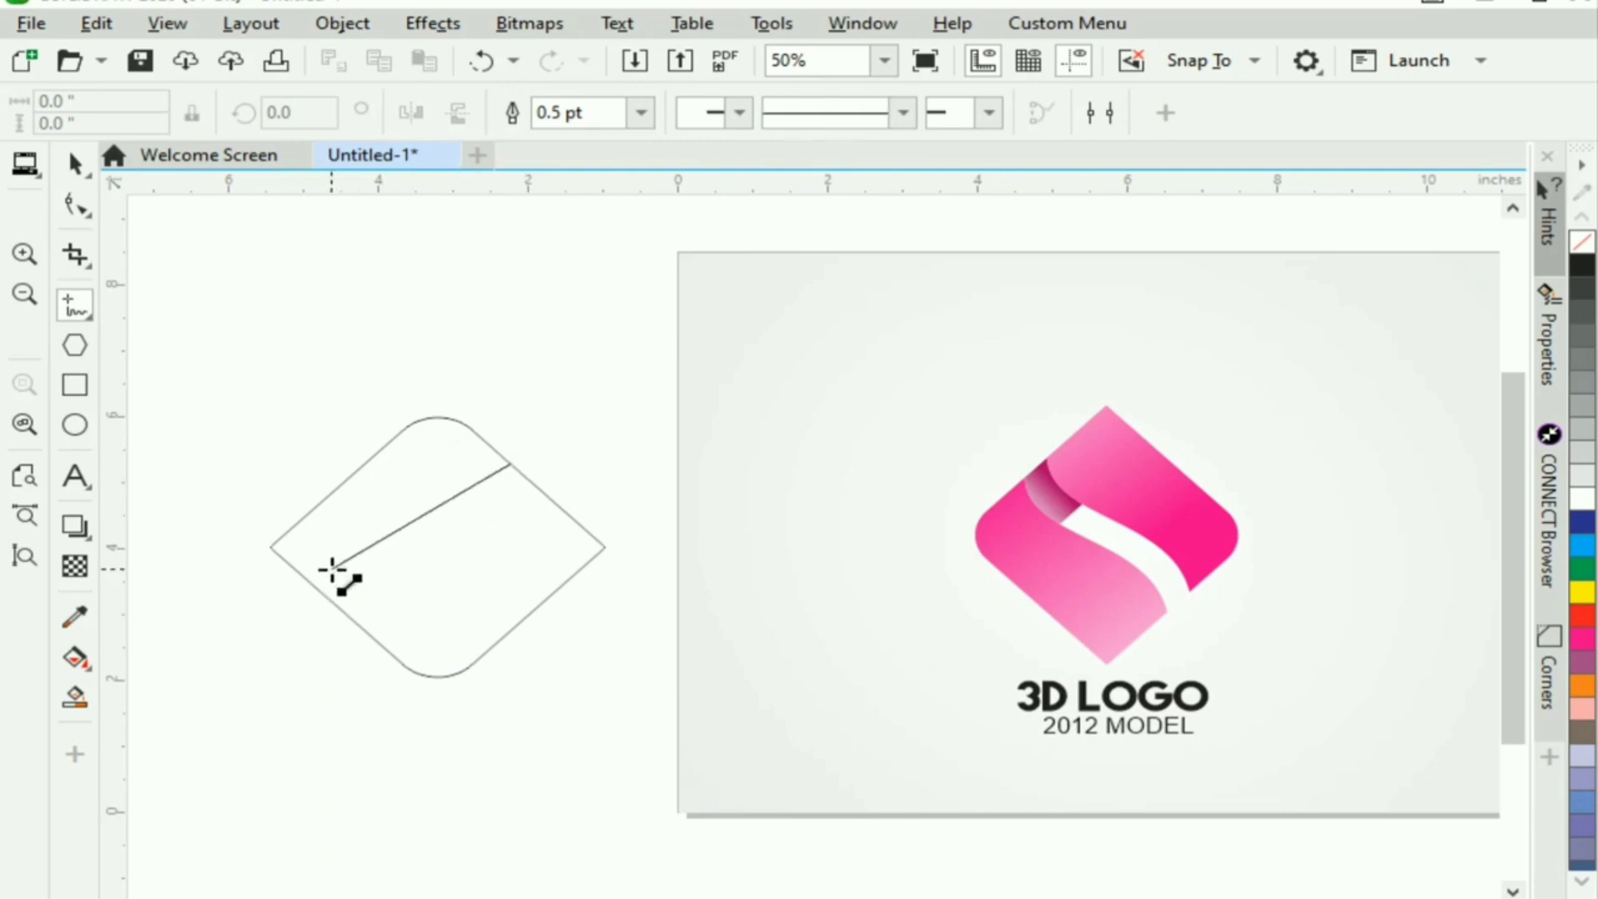
{"action": "left_click", "coordinate": [334, 612]}
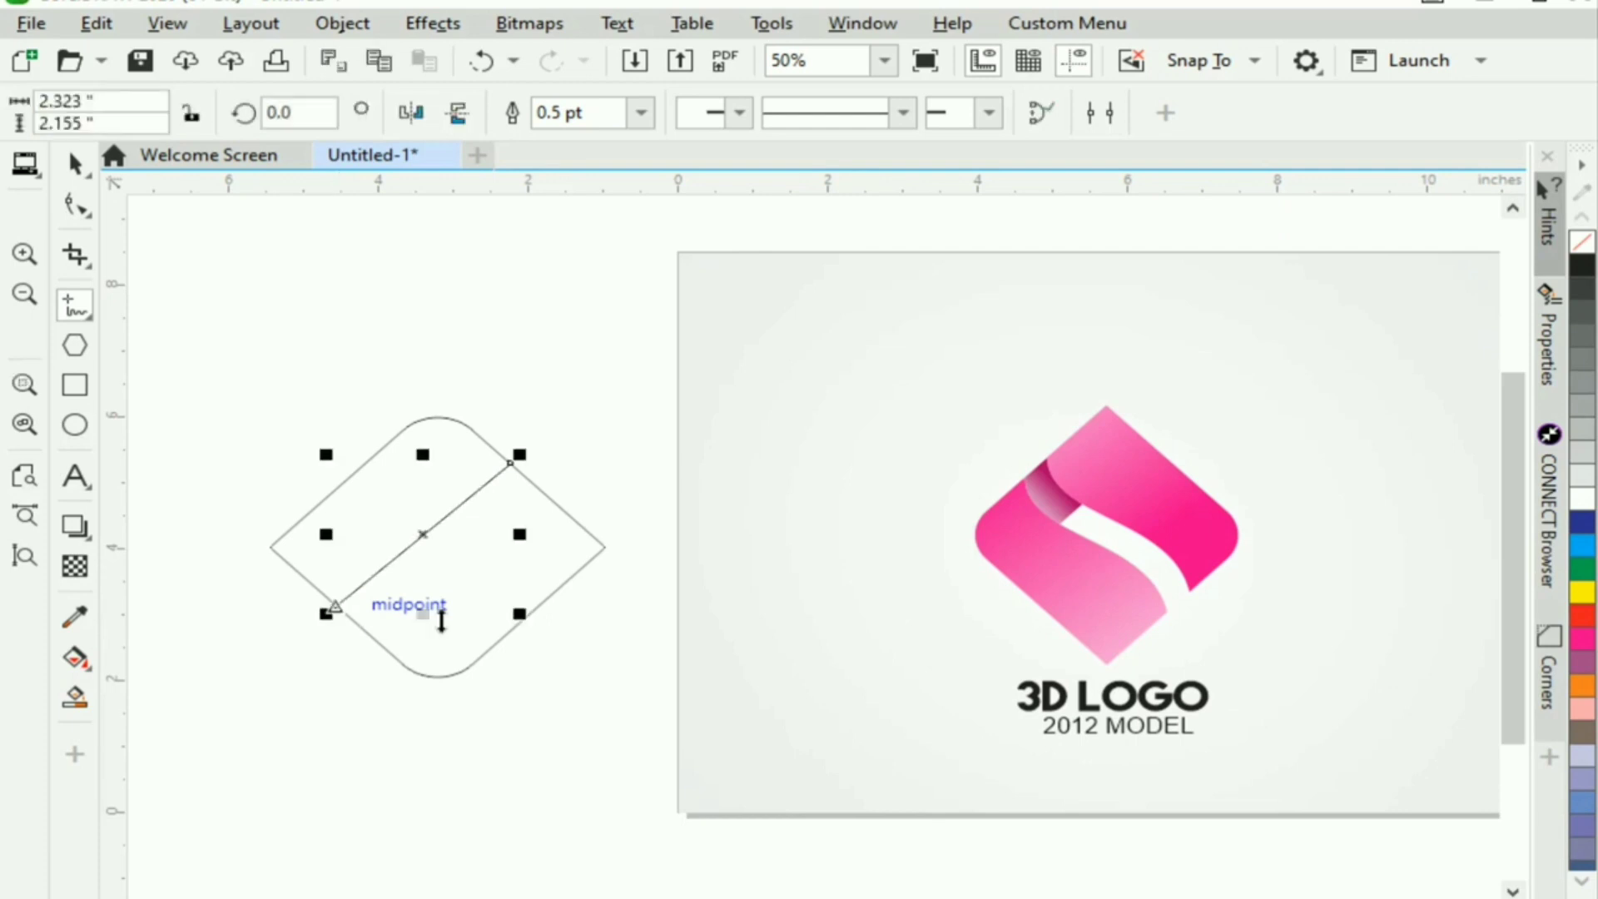
{"action": "left_click", "coordinate": [73, 164]}
{"action": "left_click", "coordinate": [487, 512]}
- Convert the diagonal line to a curve and bend it into a smooth S shape with its end handles
{"action": "key", "text": "F10"}
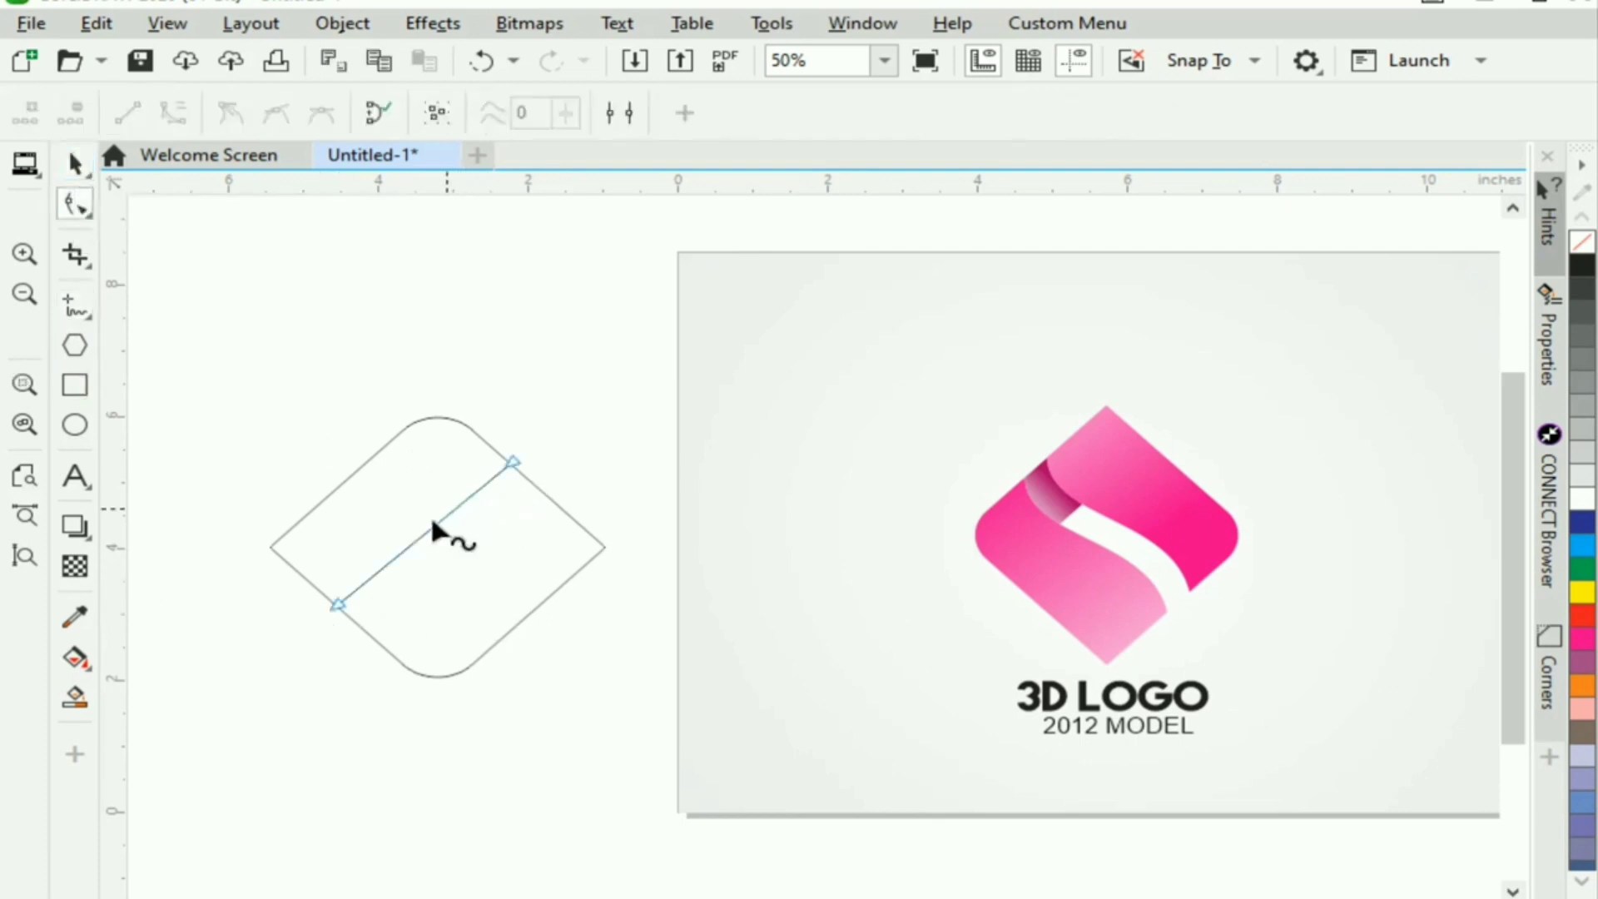
{"action": "left_click", "coordinate": [430, 526]}
{"action": "left_click", "coordinate": [173, 112]}
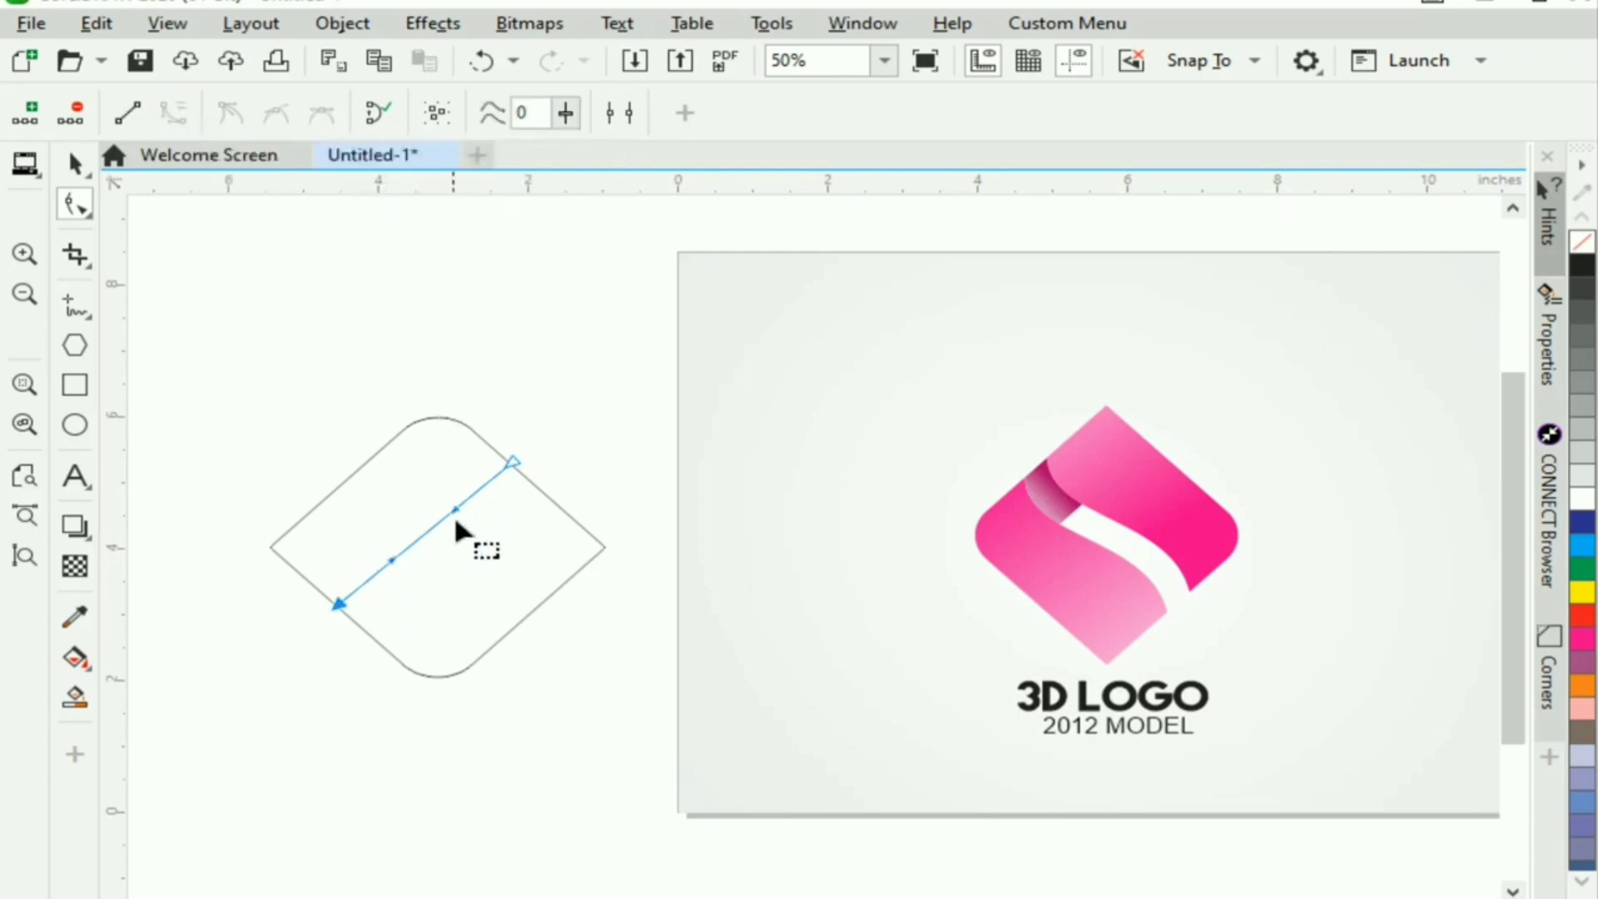
{"action": "left_click_drag", "start_coordinate": [456, 512], "coordinate": [441, 496]}
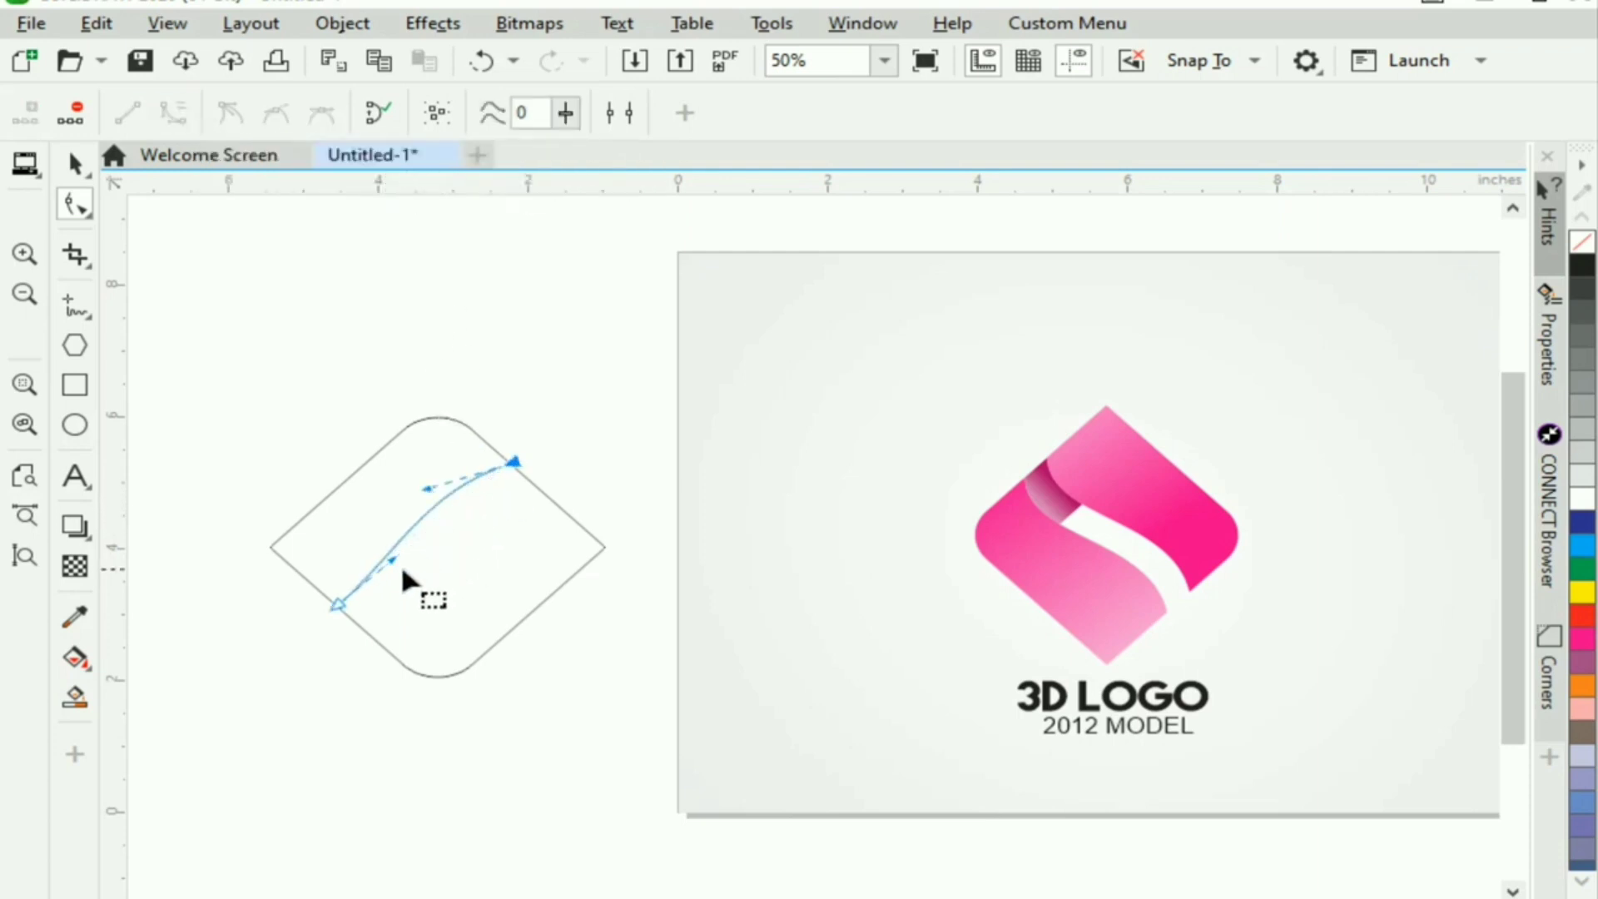
{"action": "left_click_drag", "start_coordinate": [398, 565], "coordinate": [415, 591]}
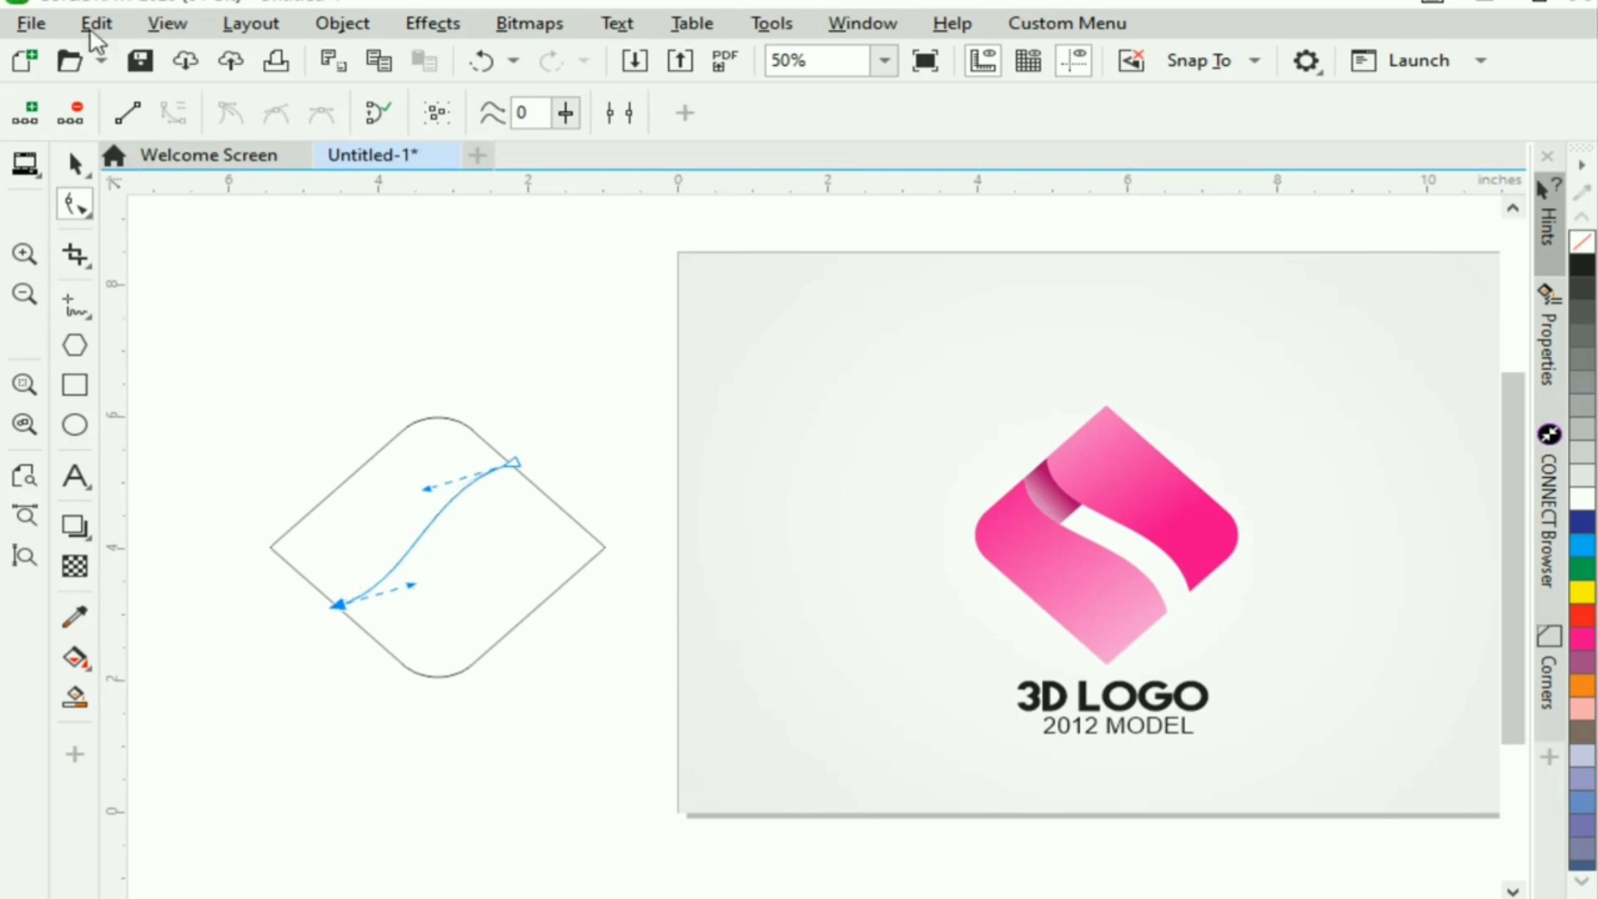
- Place a copy of the S curve slightly below and to the right, with its ends on the diamond's edges
{"action": "left_click", "coordinate": [75, 164]}
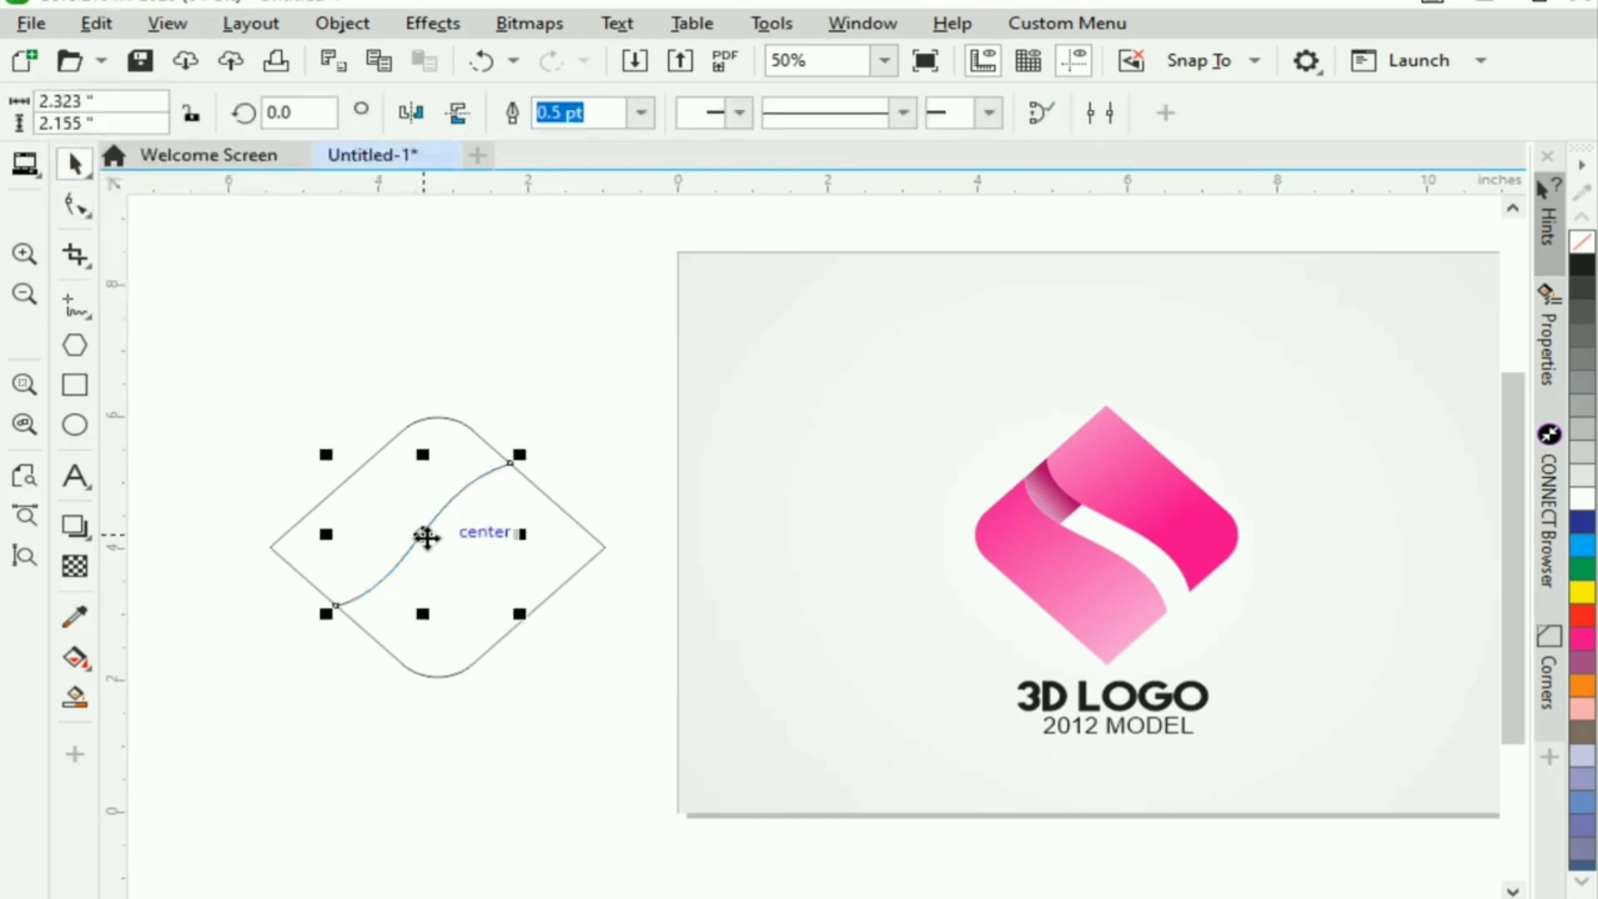
{"action": "left_click_drag", "start_coordinate": [512, 462], "coordinate": [533, 497]}
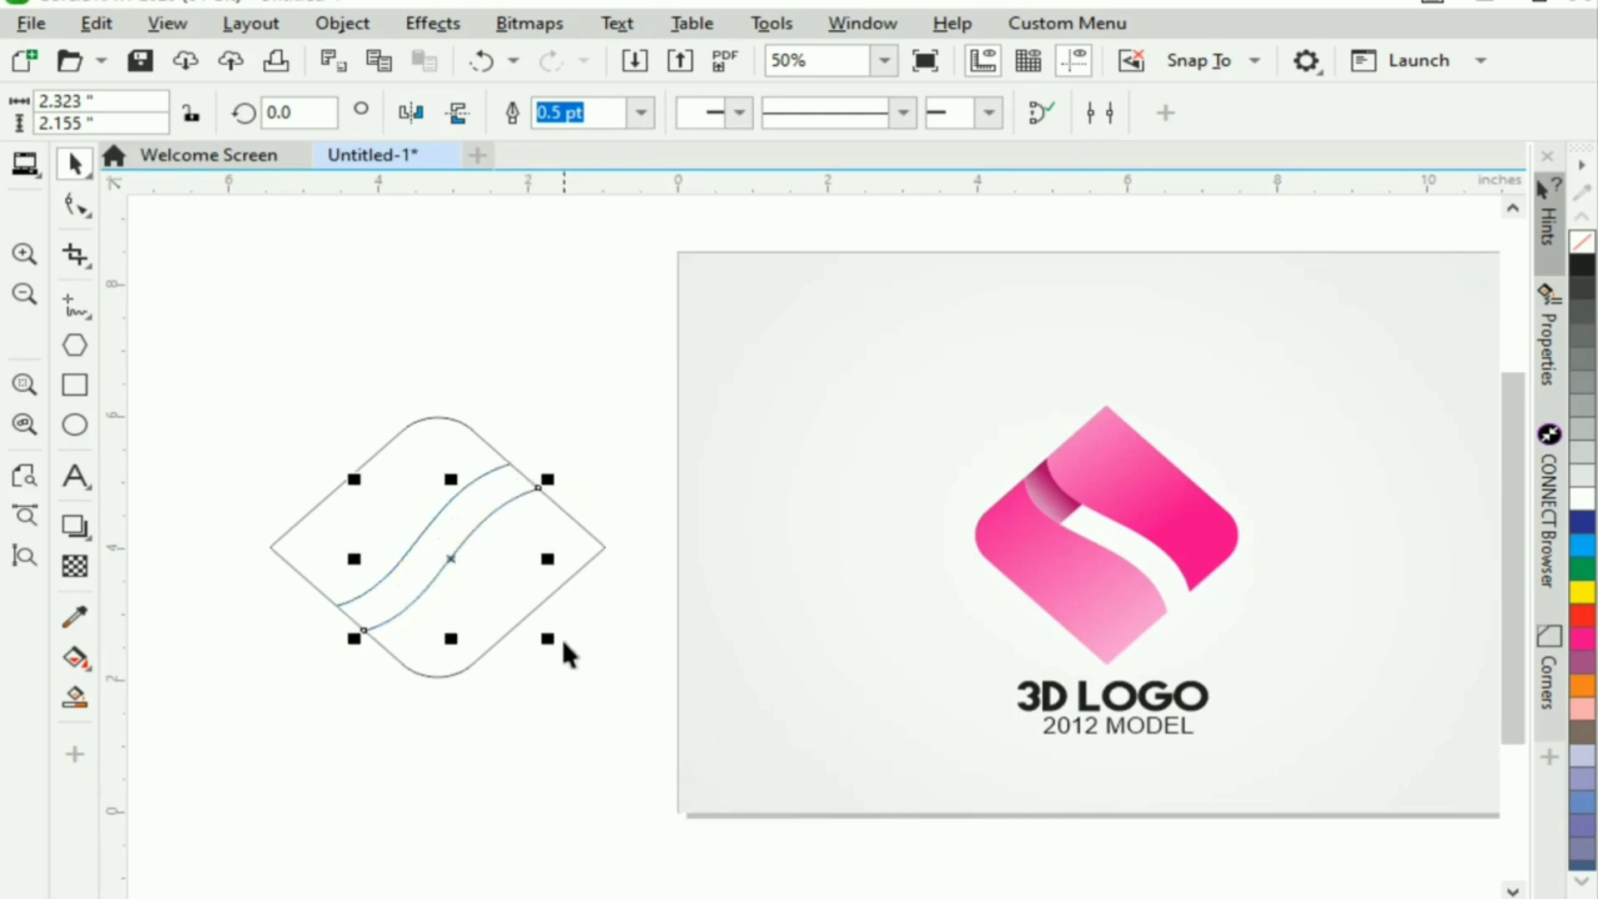
{"action": "left_click", "coordinate": [562, 765]}
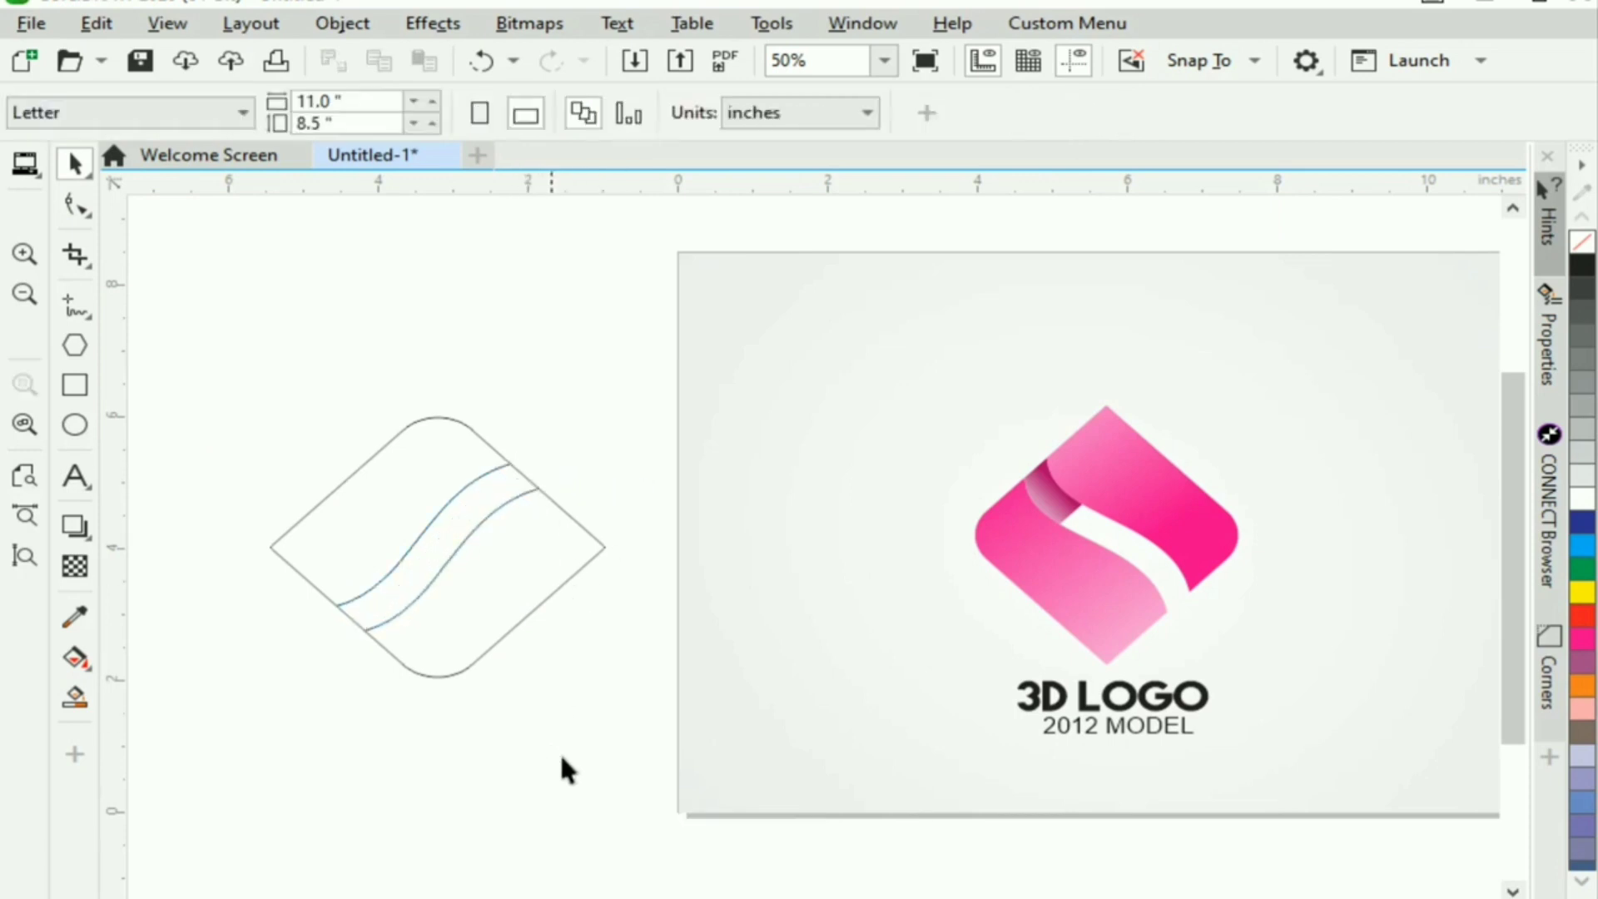
- Smart-fill the two diamond regions on either side of the S-shaped band with blue-grey
{"action": "left_click", "coordinate": [75, 697]}
{"action": "left_click", "coordinate": [392, 524]}
{"action": "left_click", "coordinate": [511, 593]}
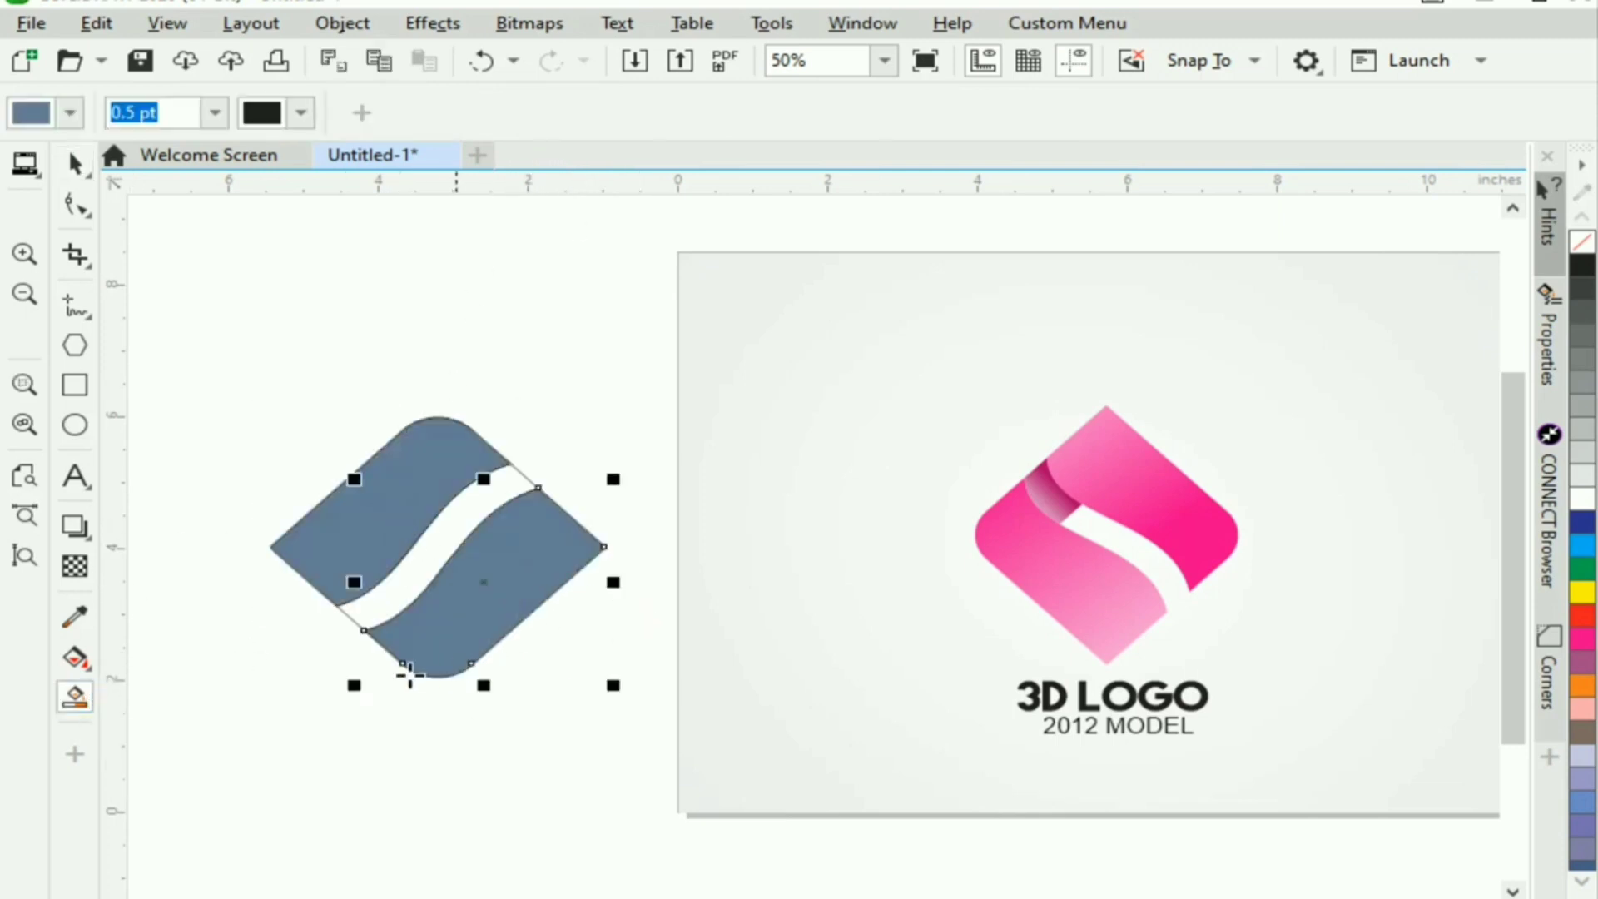
{"action": "left_click", "coordinate": [76, 164]}
{"action": "left_click", "coordinate": [356, 723]}
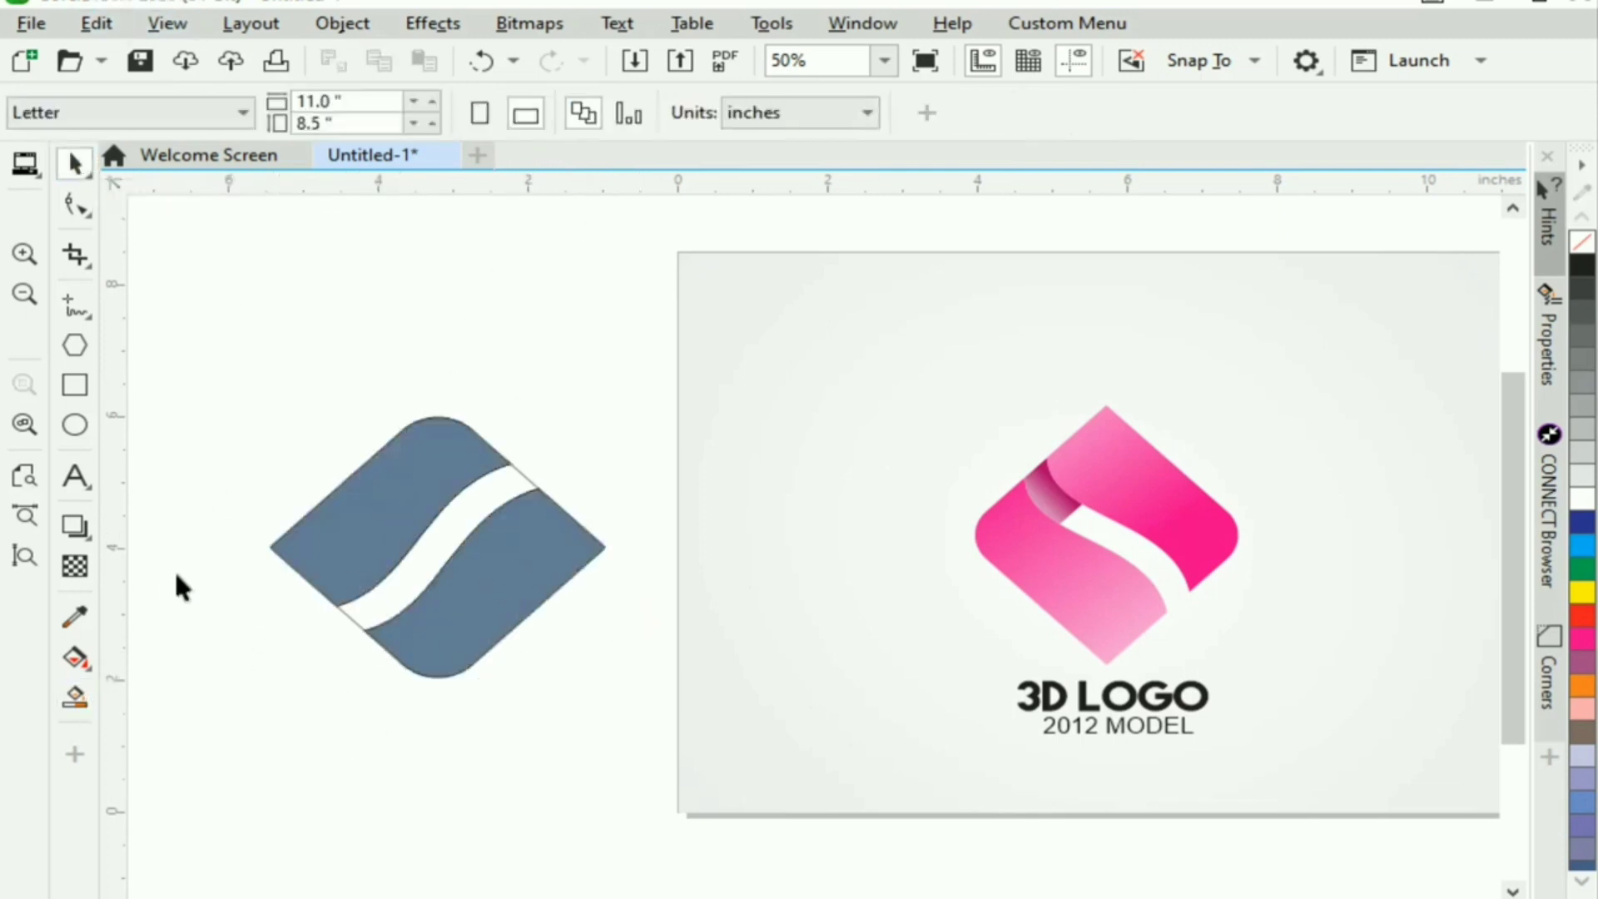
- Draw a straight line across the diamond and the S band from the upper-left edge to the lower-right edge, about 2.31 by 2.17 inches
{"action": "left_click", "coordinate": [75, 308]}
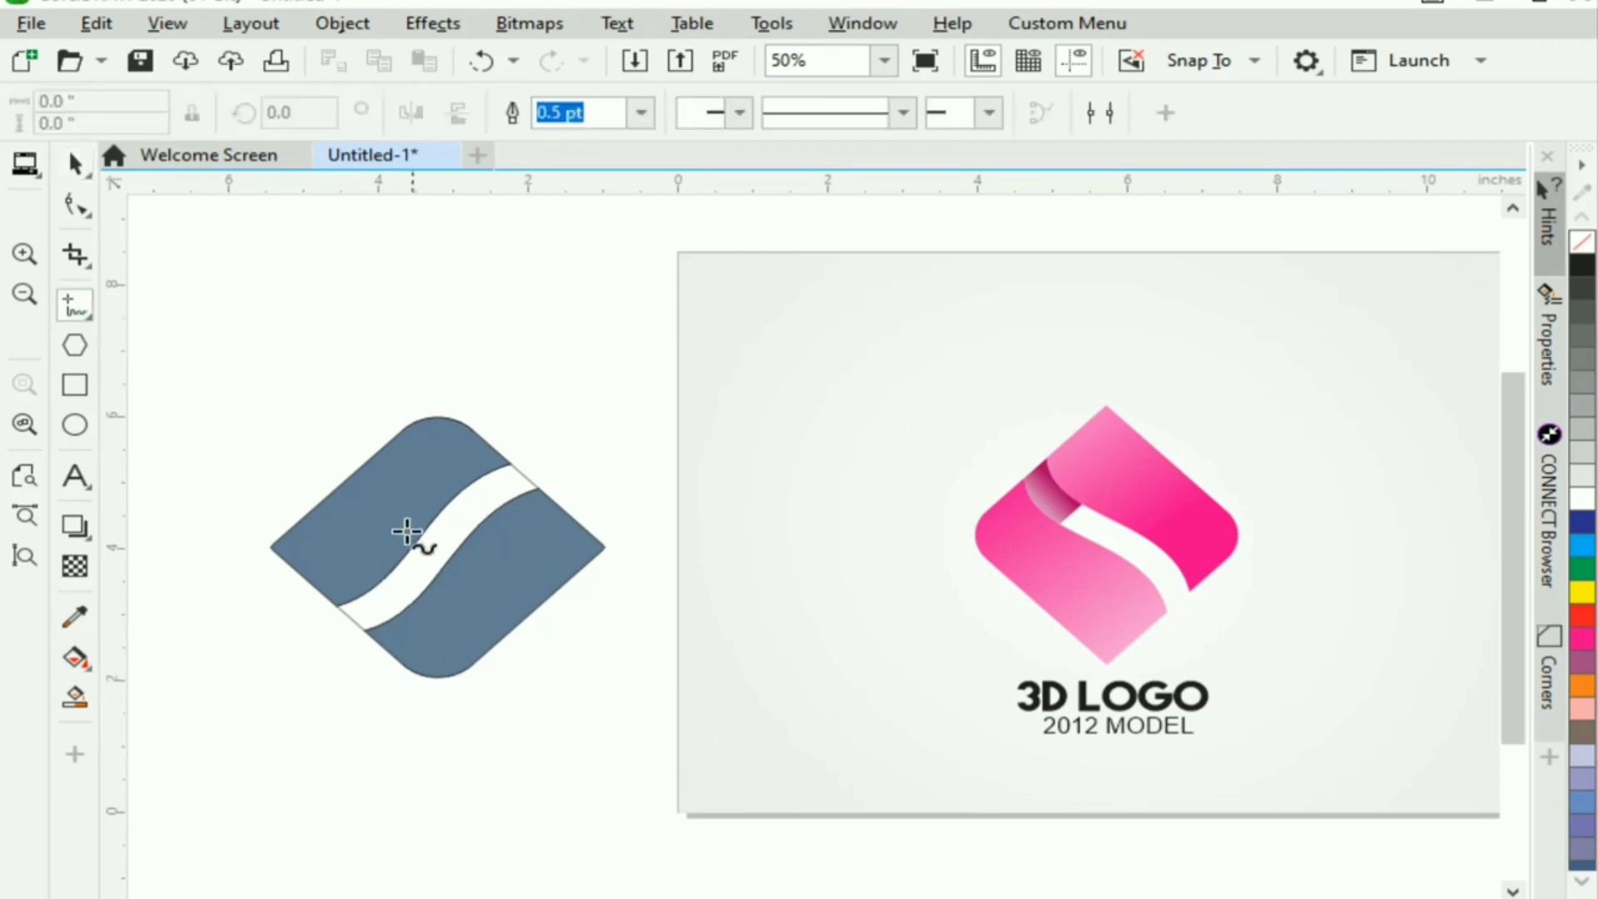
{"action": "left_click", "coordinate": [324, 501]}
{"action": "left_click", "coordinate": [470, 661]}
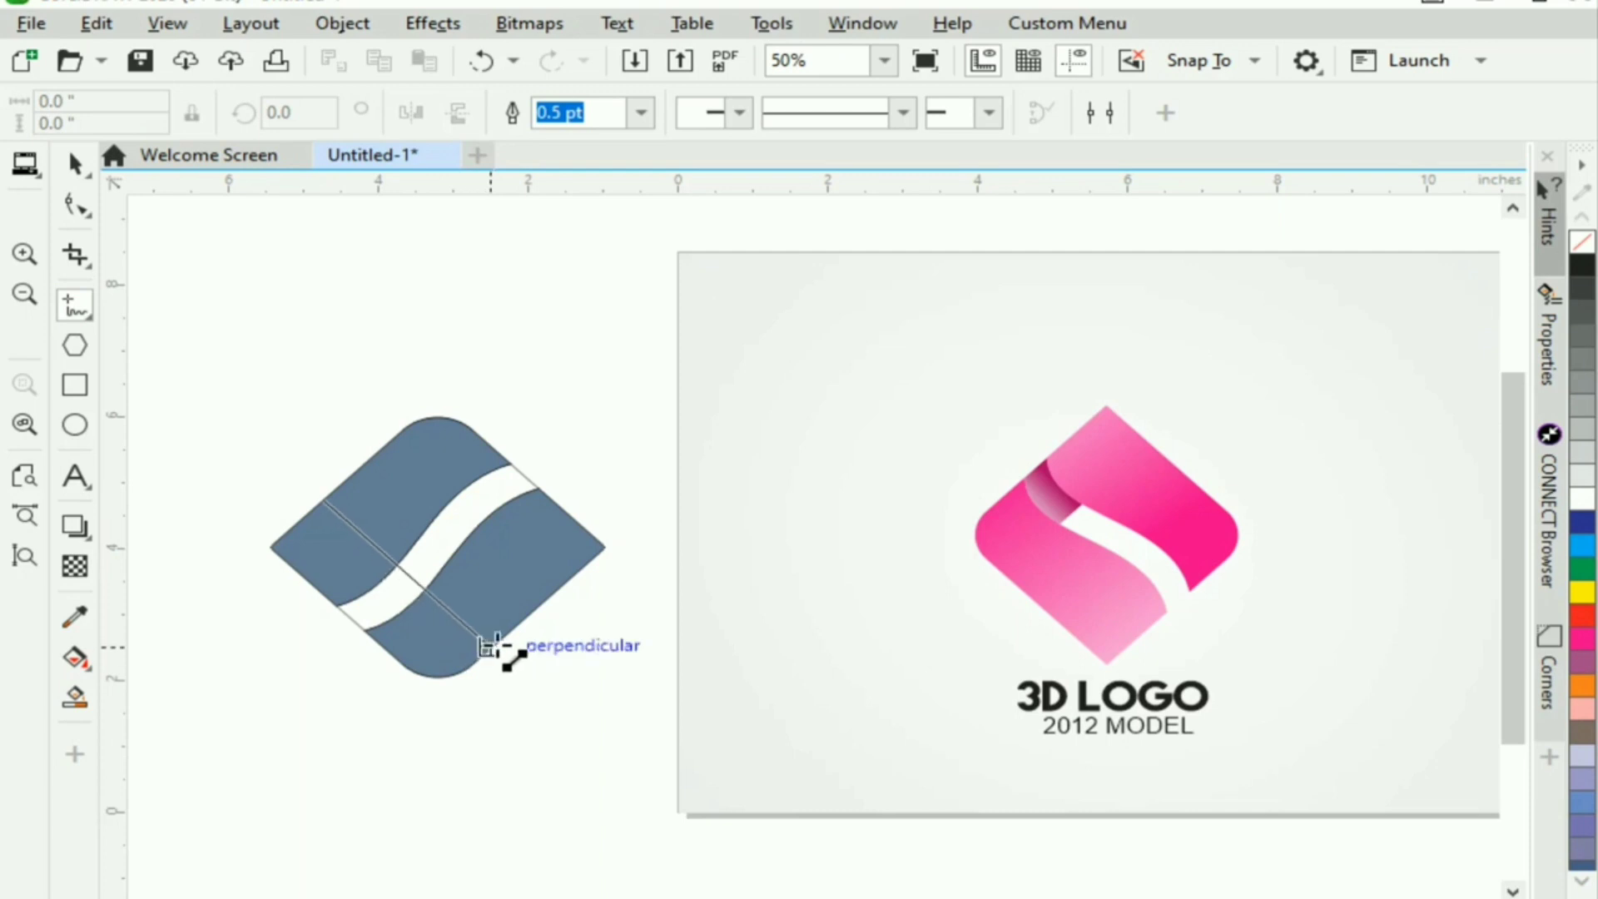
{"action": "left_click", "coordinate": [496, 643]}
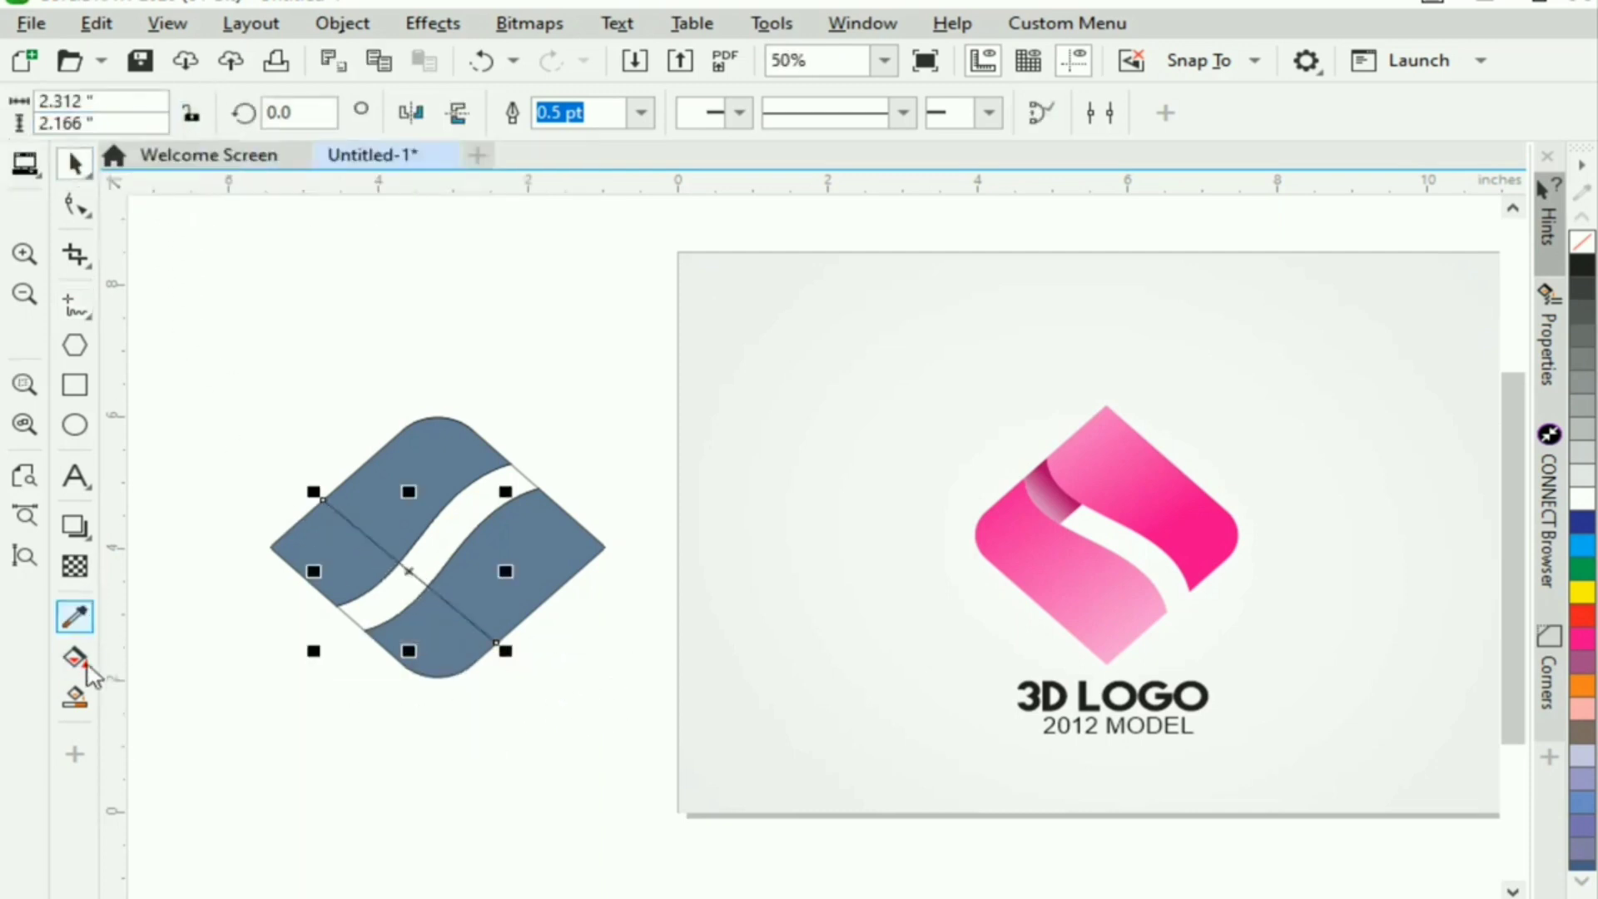
- Smart-fill the lower section of the S band, bounded by the two curves and the new straight line
{"action": "left_click", "coordinate": [75, 696]}
{"action": "left_click", "coordinate": [400, 598]}
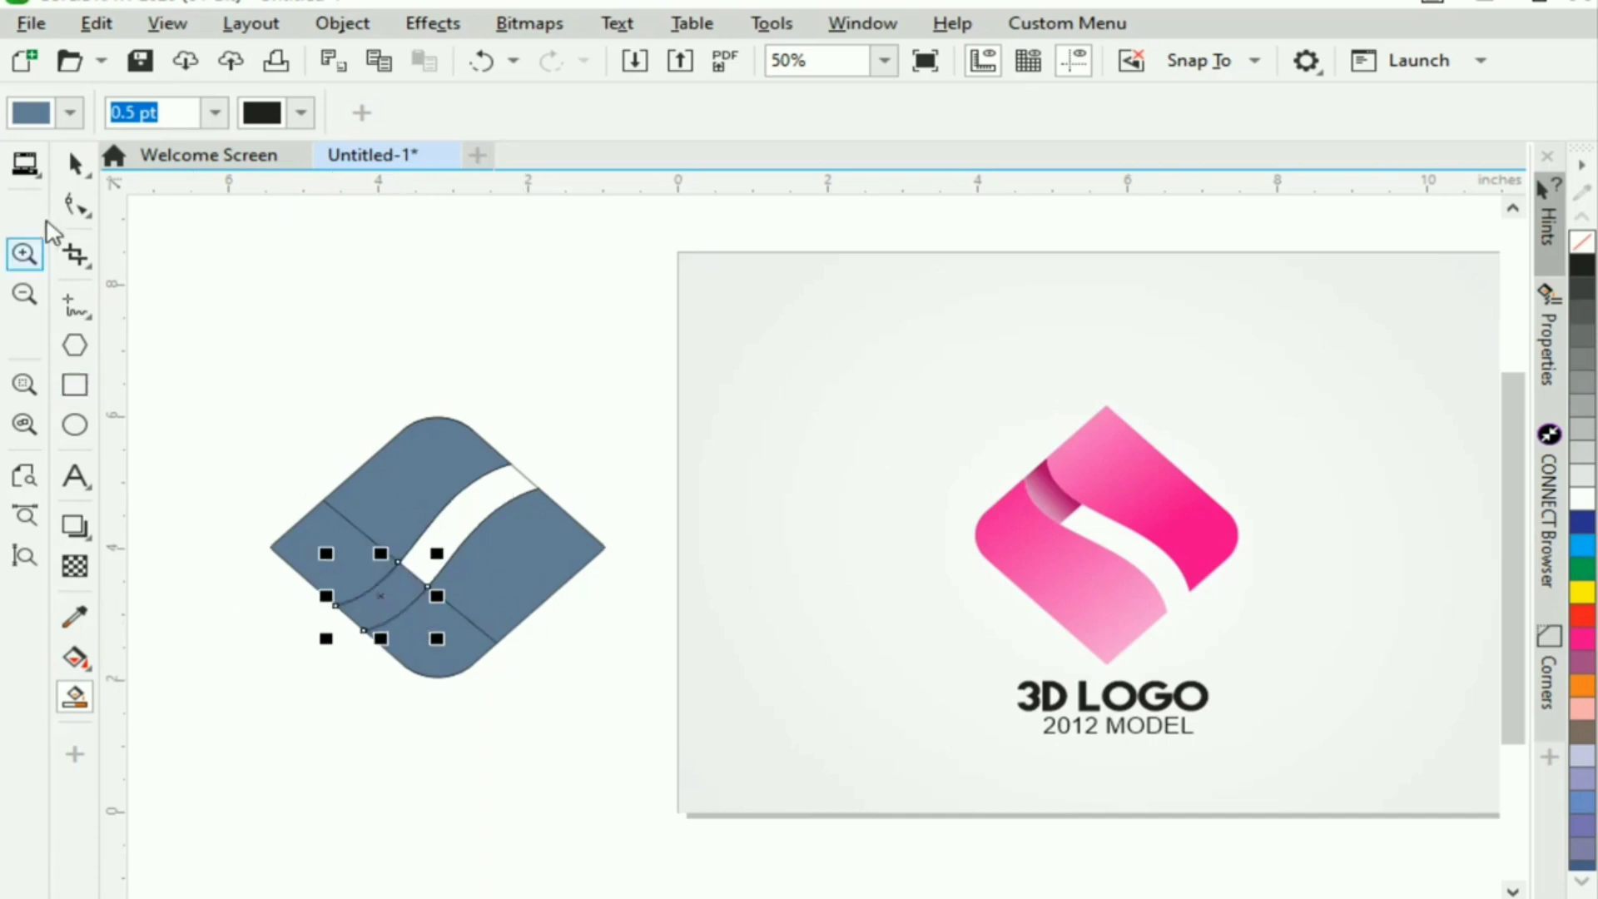
{"action": "left_click", "coordinate": [75, 164]}
{"action": "left_click", "coordinate": [353, 682]}
- Move the three filled shapes together straight down, clear of the original diamond and its construction lines
{"action": "left_click", "coordinate": [553, 537]}
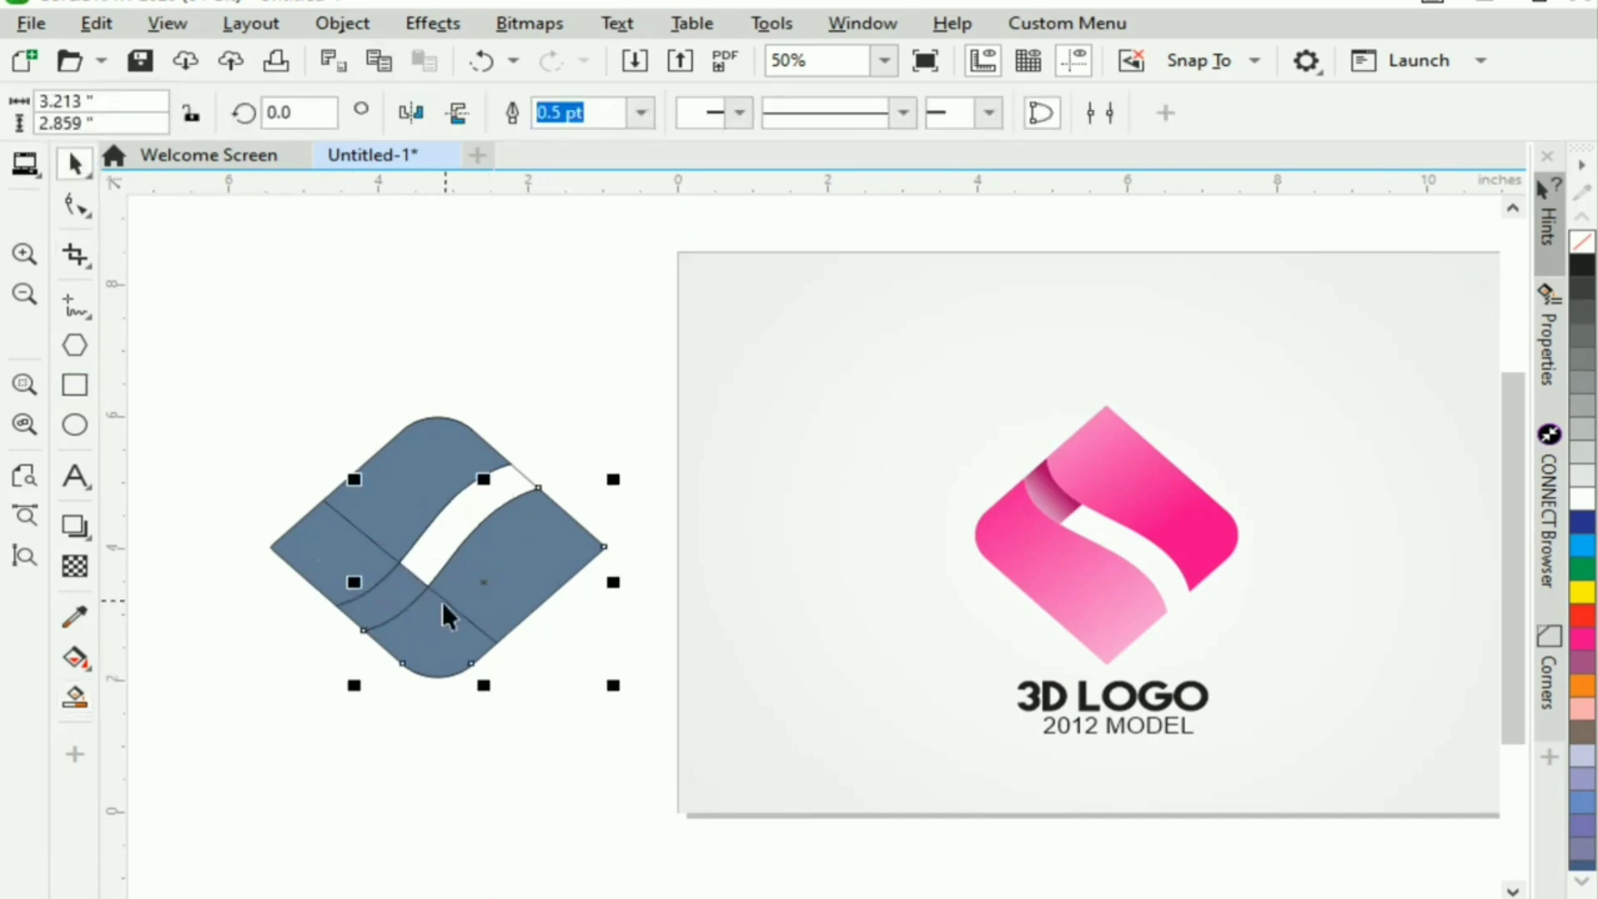
{"action": "left_click", "coordinate": [401, 587], "text": "shift"}
{"action": "left_click", "coordinate": [338, 542], "text": "shift"}
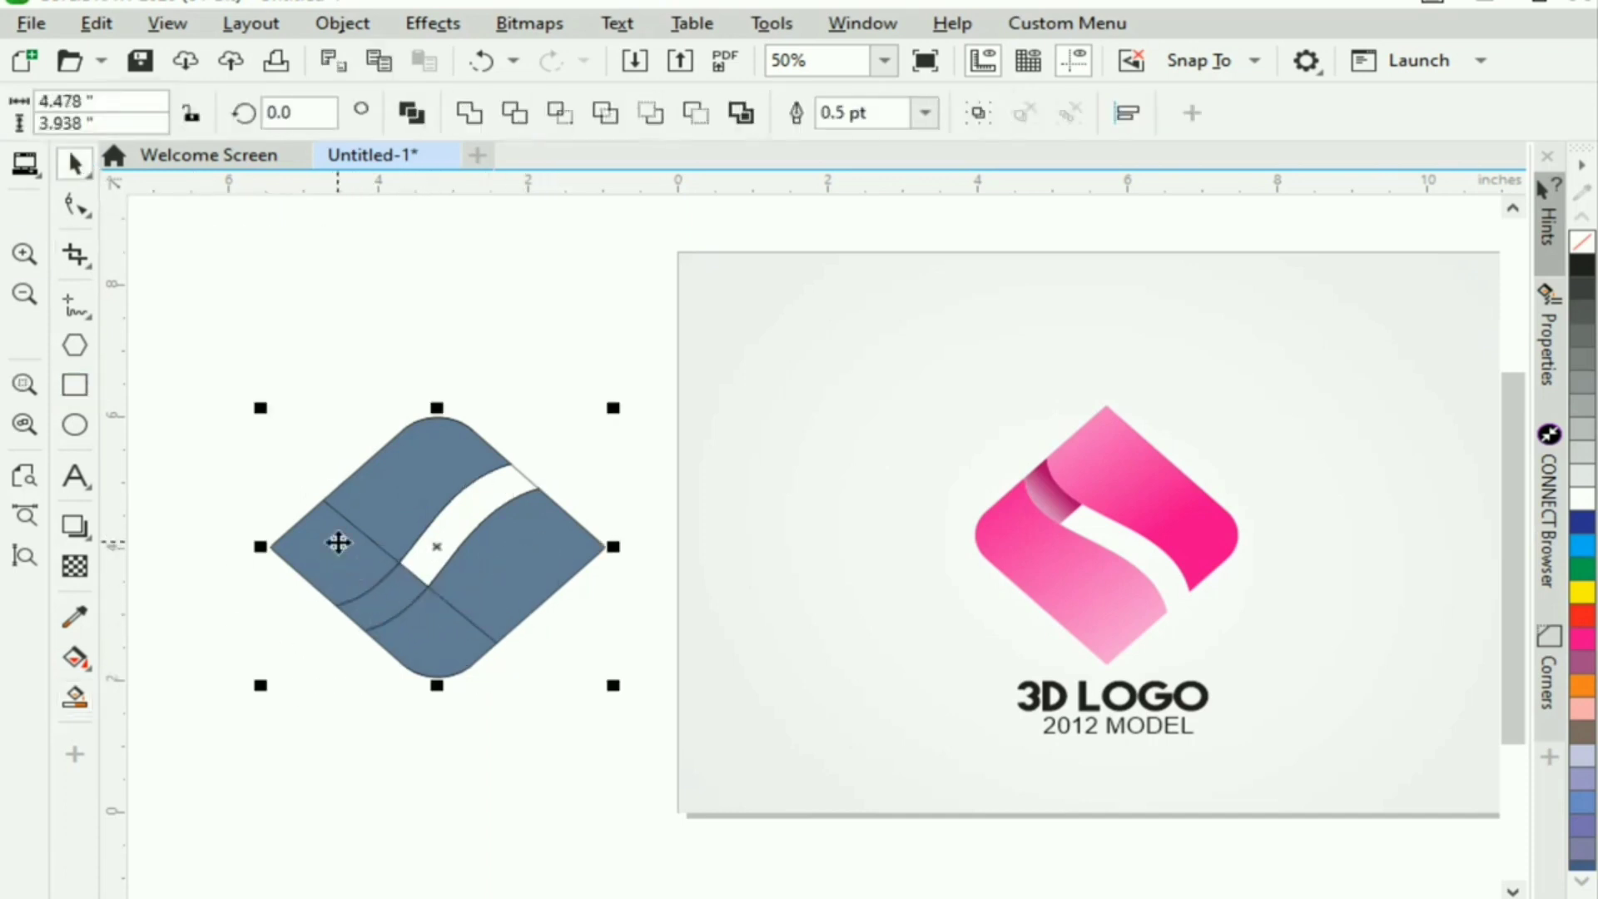
{"action": "left_click_drag", "start_coordinate": [441, 550], "coordinate": [451, 823]}
- Delete the leftover original diamond, S curves and straight line above the filled shapes
{"action": "left_click", "coordinate": [360, 344]}
{"action": "left_click_drag", "start_coordinate": [305, 359], "coordinate": [597, 697]}
{"action": "key", "text": "Delete"}
{"action": "left_click", "coordinate": [497, 641]}
{"action": "key", "text": "Delete"}
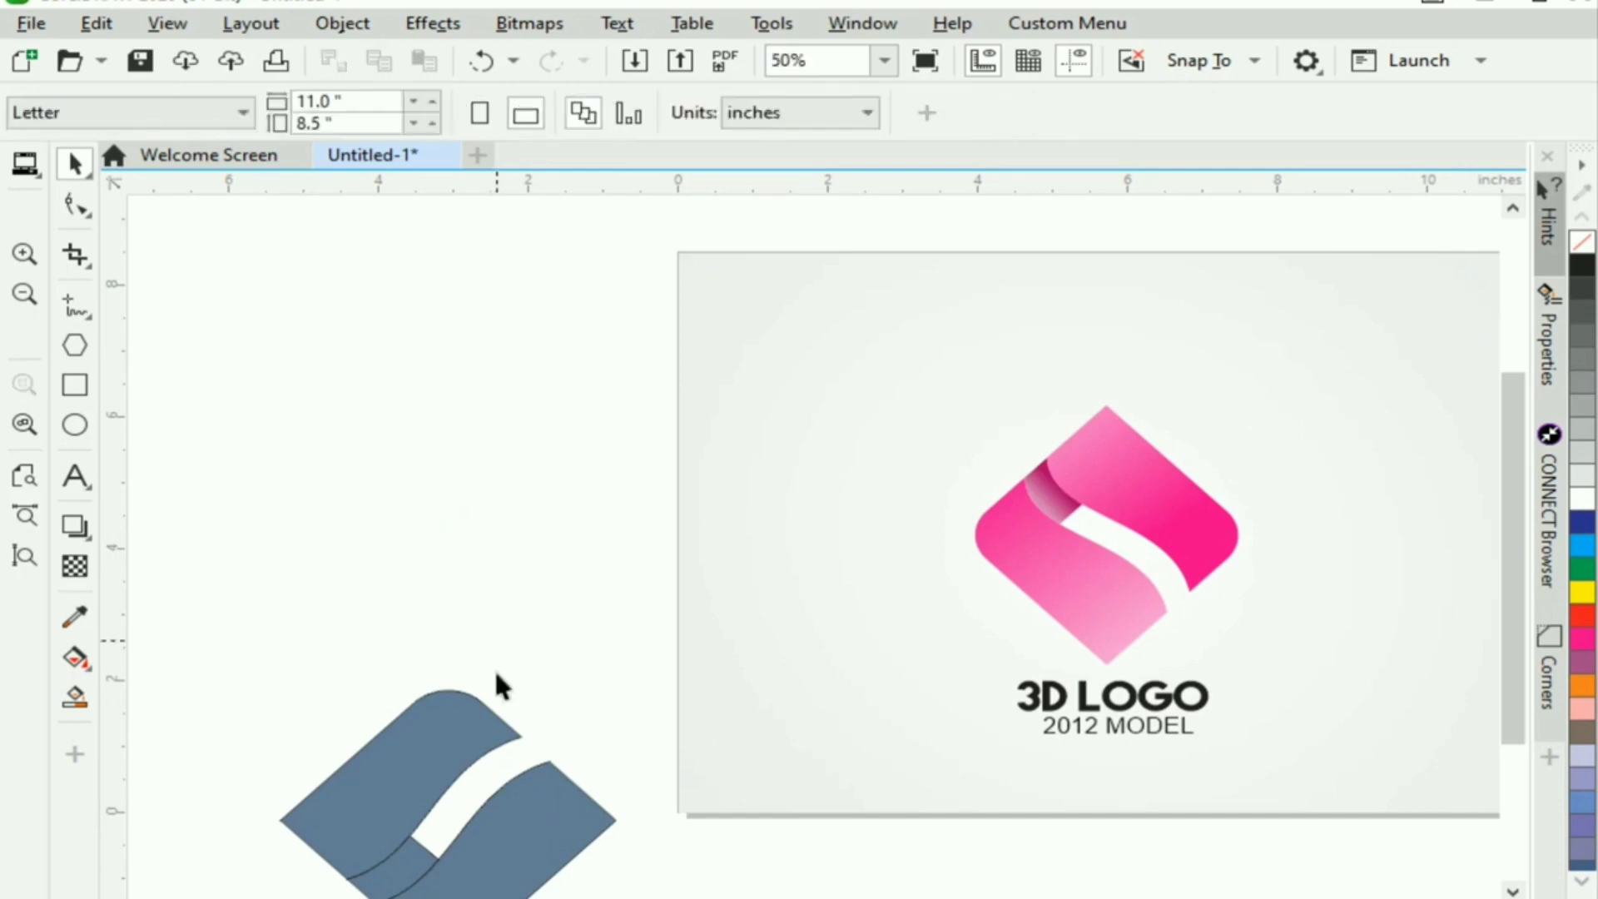
- Move all three filled shapes together back up beside the reference logo
{"action": "scroll", "coordinate": [641, 704], "scroll_direction": "down", "scroll_amount": 3}
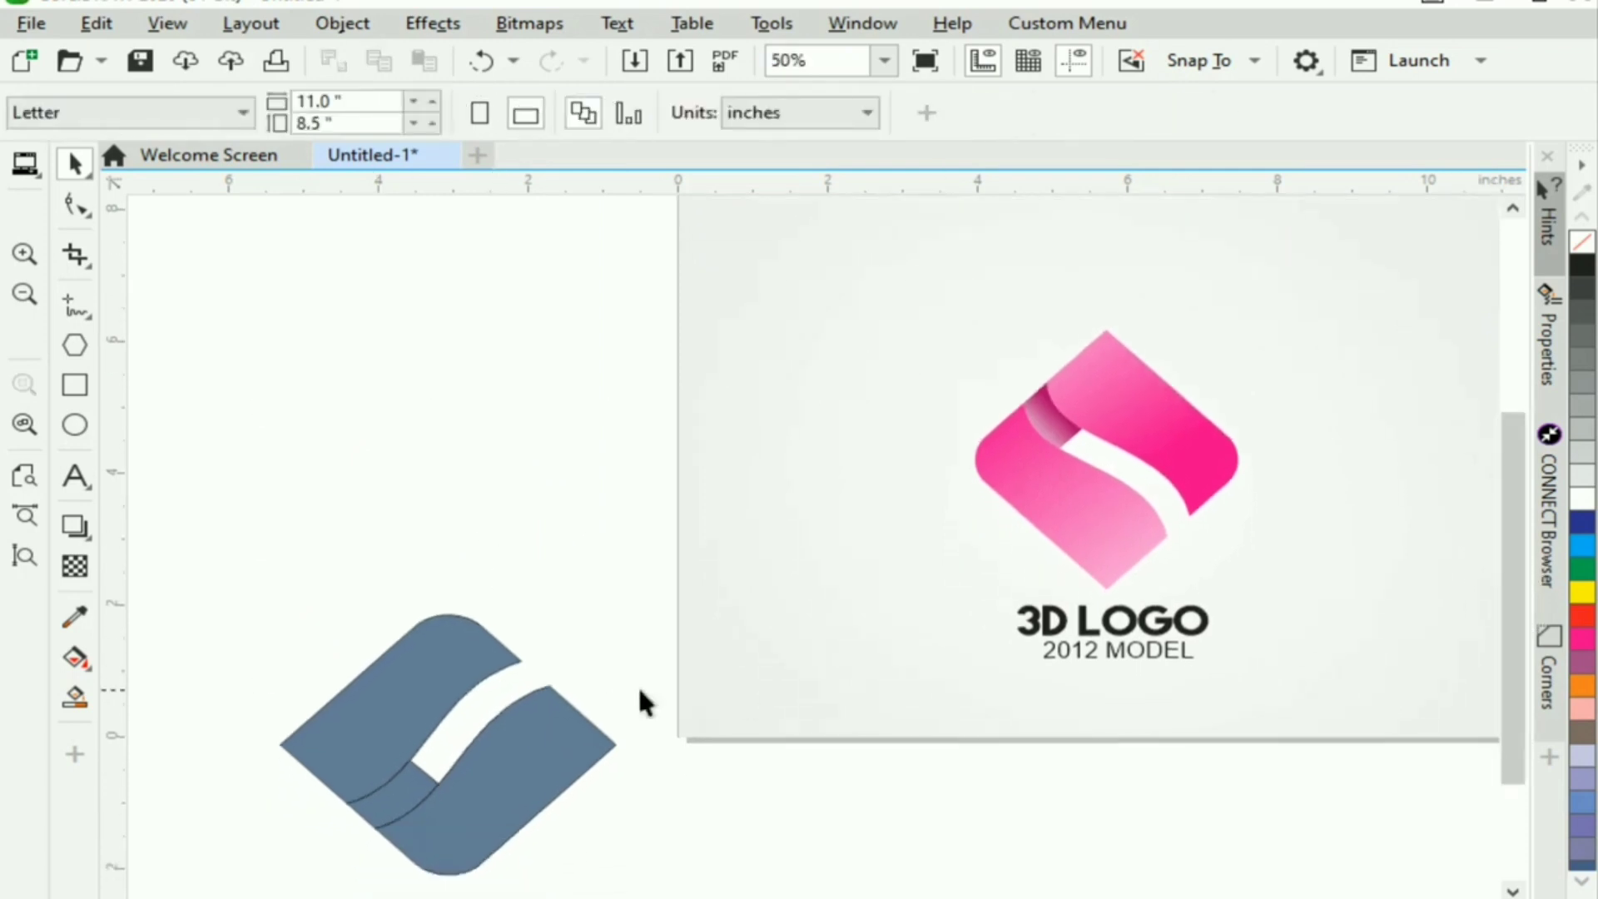
{"action": "left_click_drag", "start_coordinate": [284, 529], "coordinate": [659, 848]}
{"action": "left_click", "coordinate": [257, 518]}
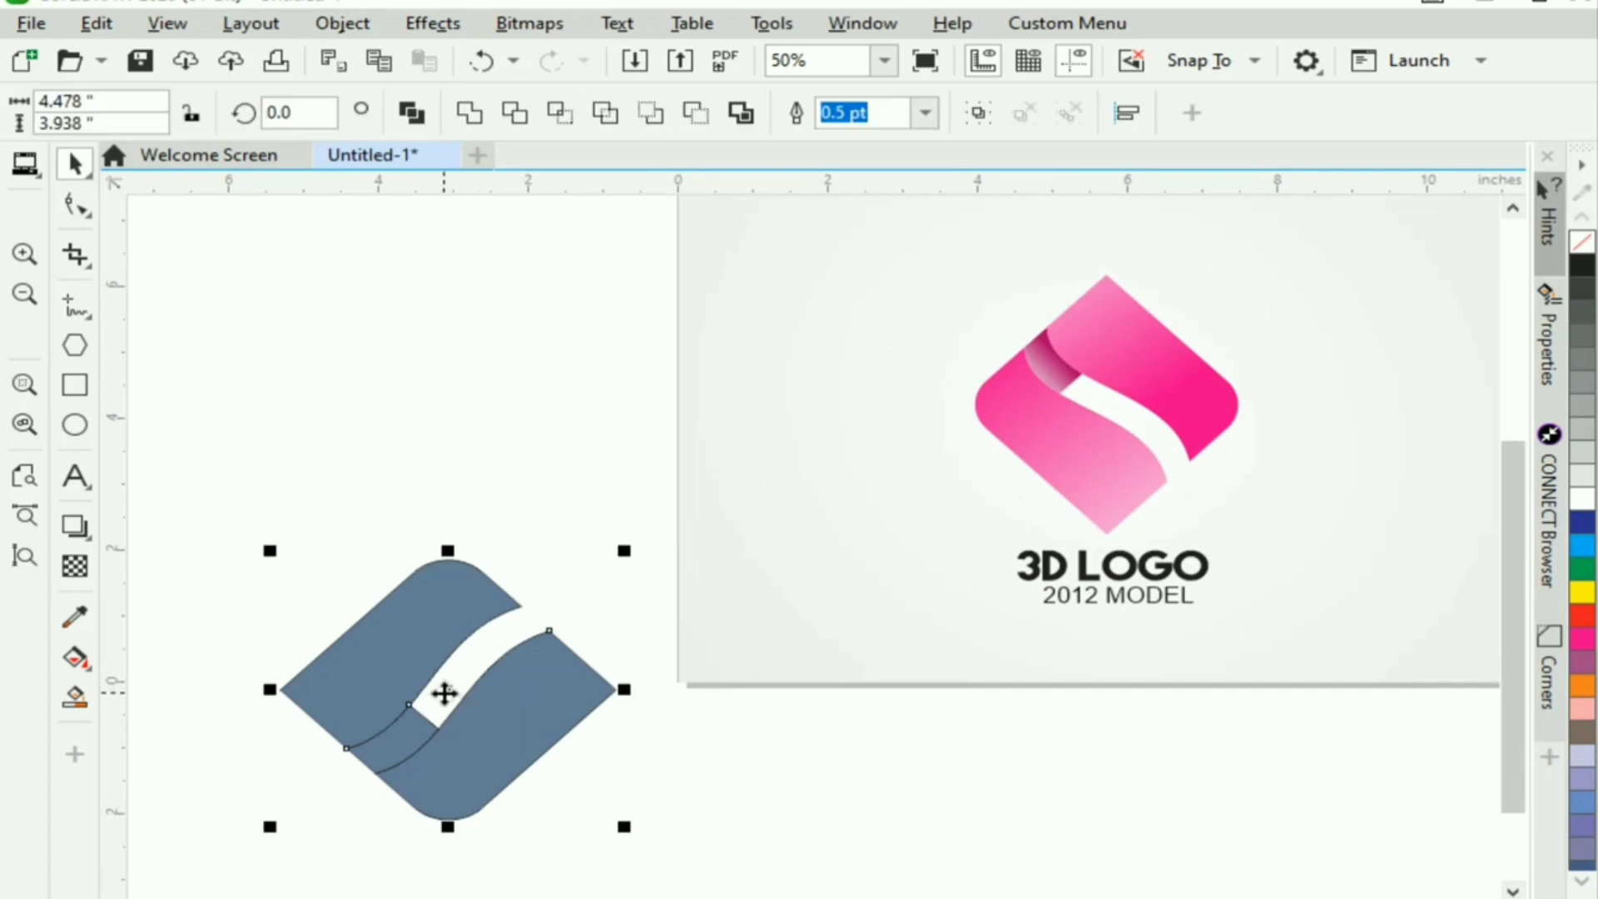
{"action": "left_click_drag", "start_coordinate": [445, 692], "coordinate": [422, 406]}
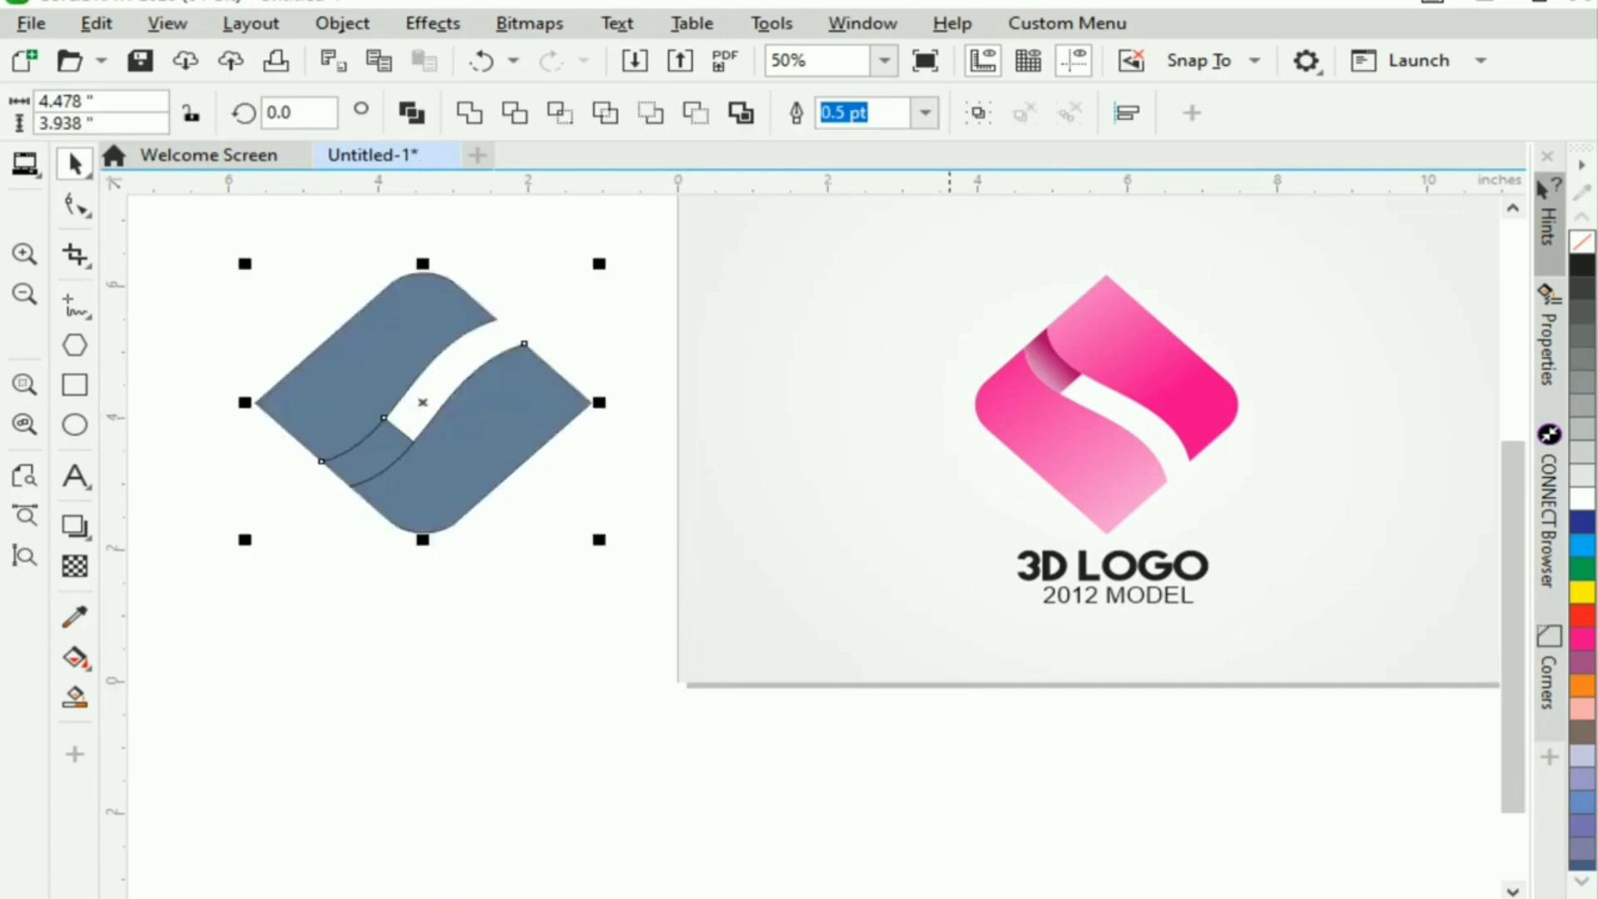
{"action": "left_click_drag", "start_coordinate": [949, 898], "coordinate": [945, 898]}
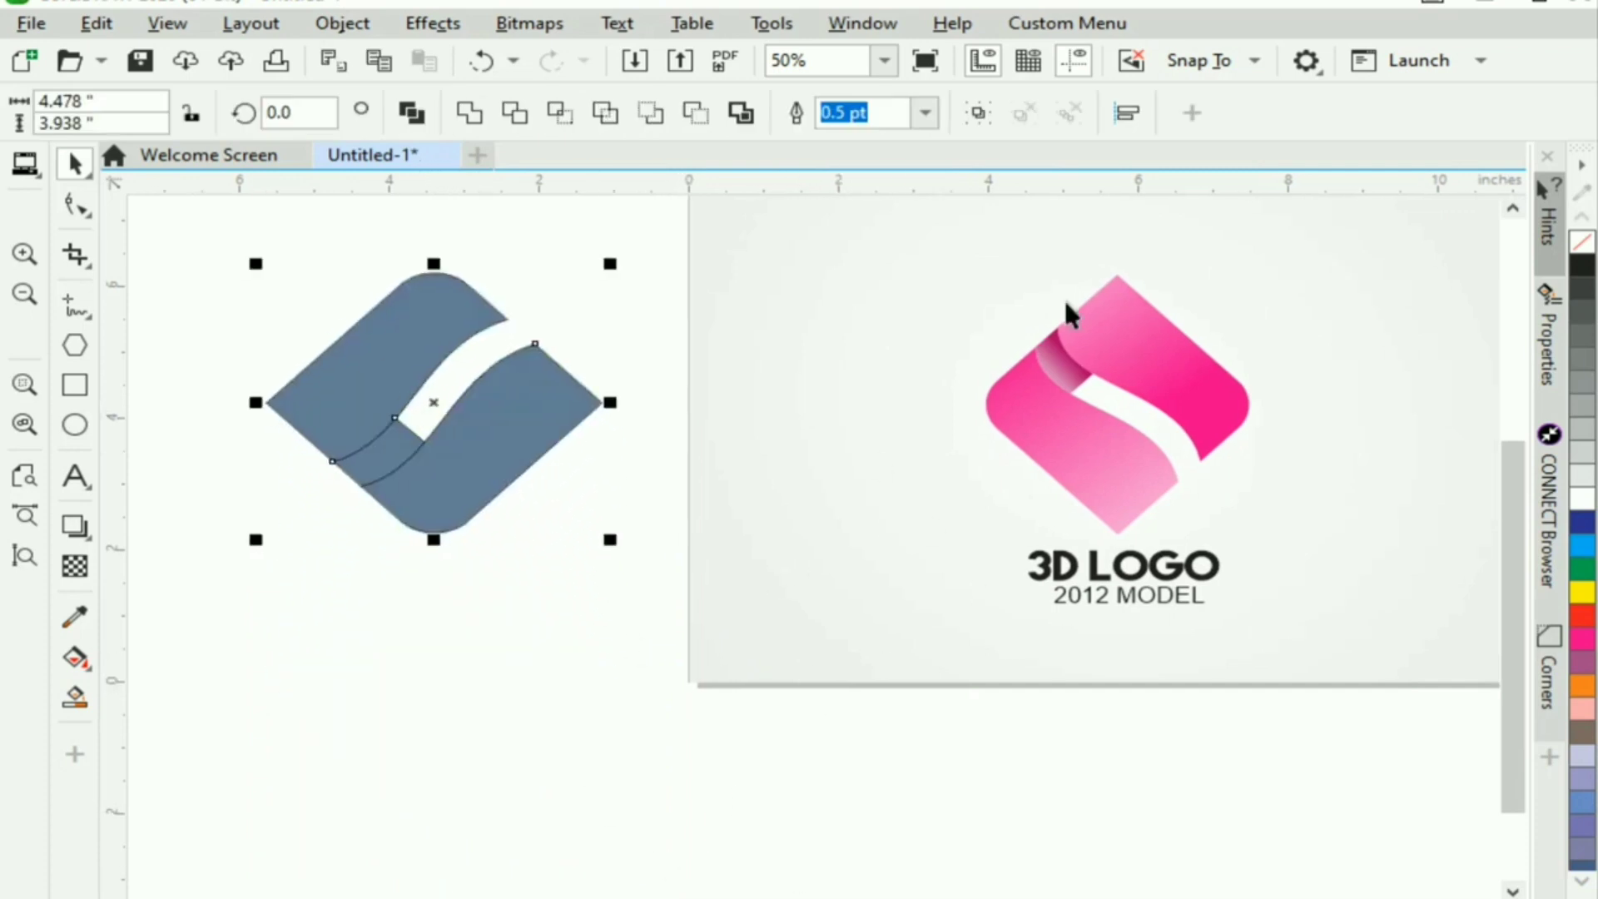
- Remove the outlines from all three filled logo shapes
{"action": "right_click", "coordinate": [1575, 248]}
{"action": "left_click", "coordinate": [602, 576]}
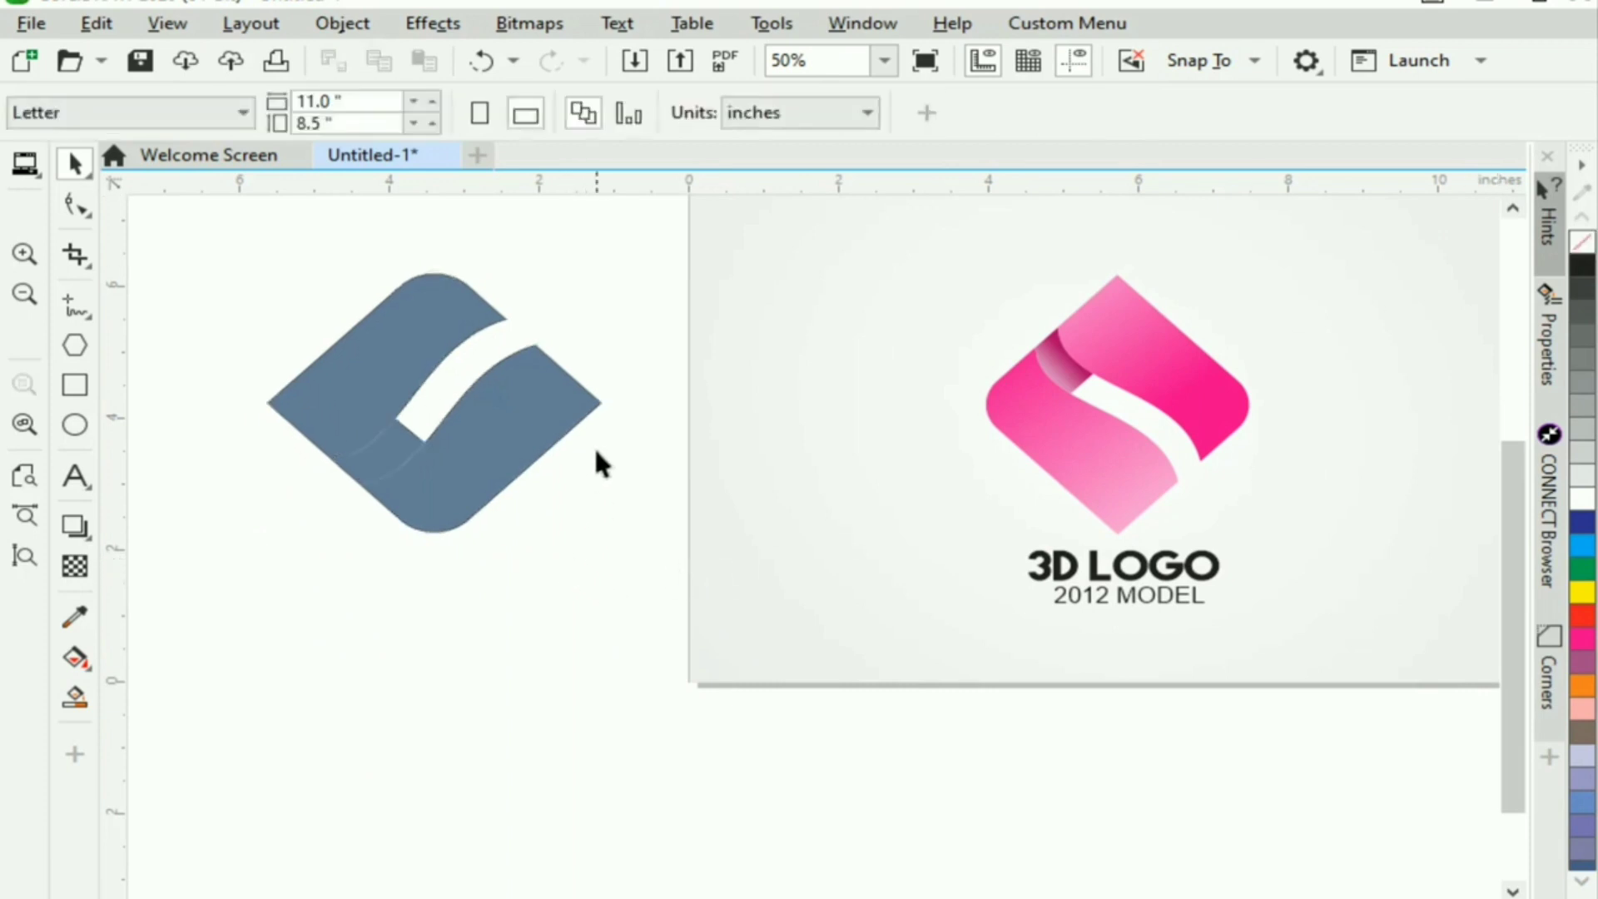
{"action": "left_click", "coordinate": [385, 403]}
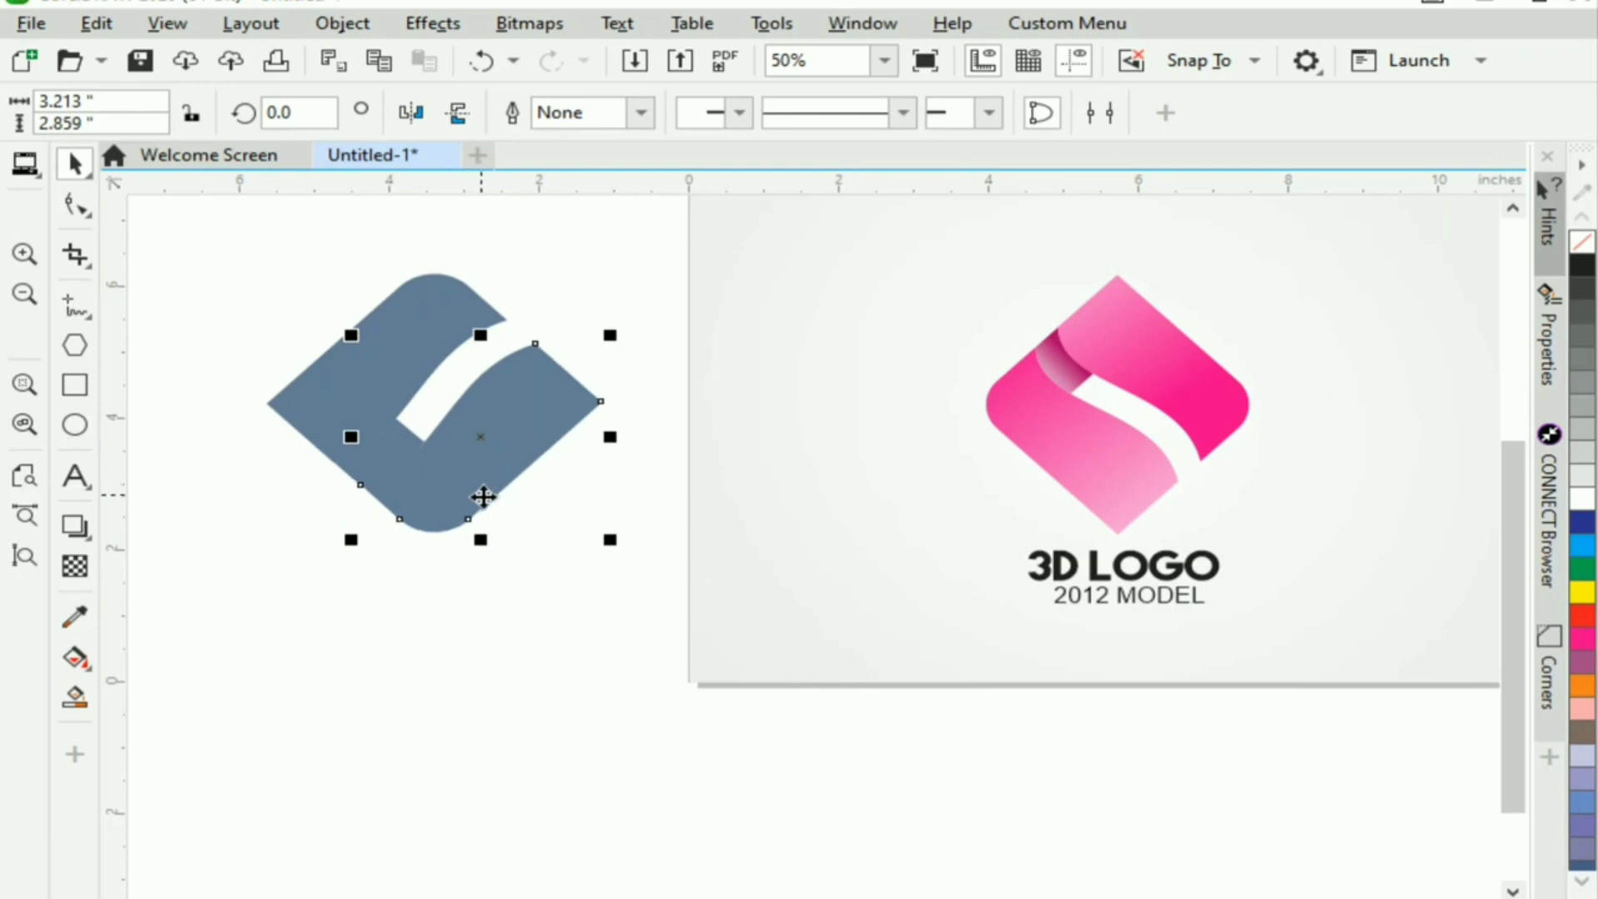
{"action": "left_click", "coordinate": [502, 591]}
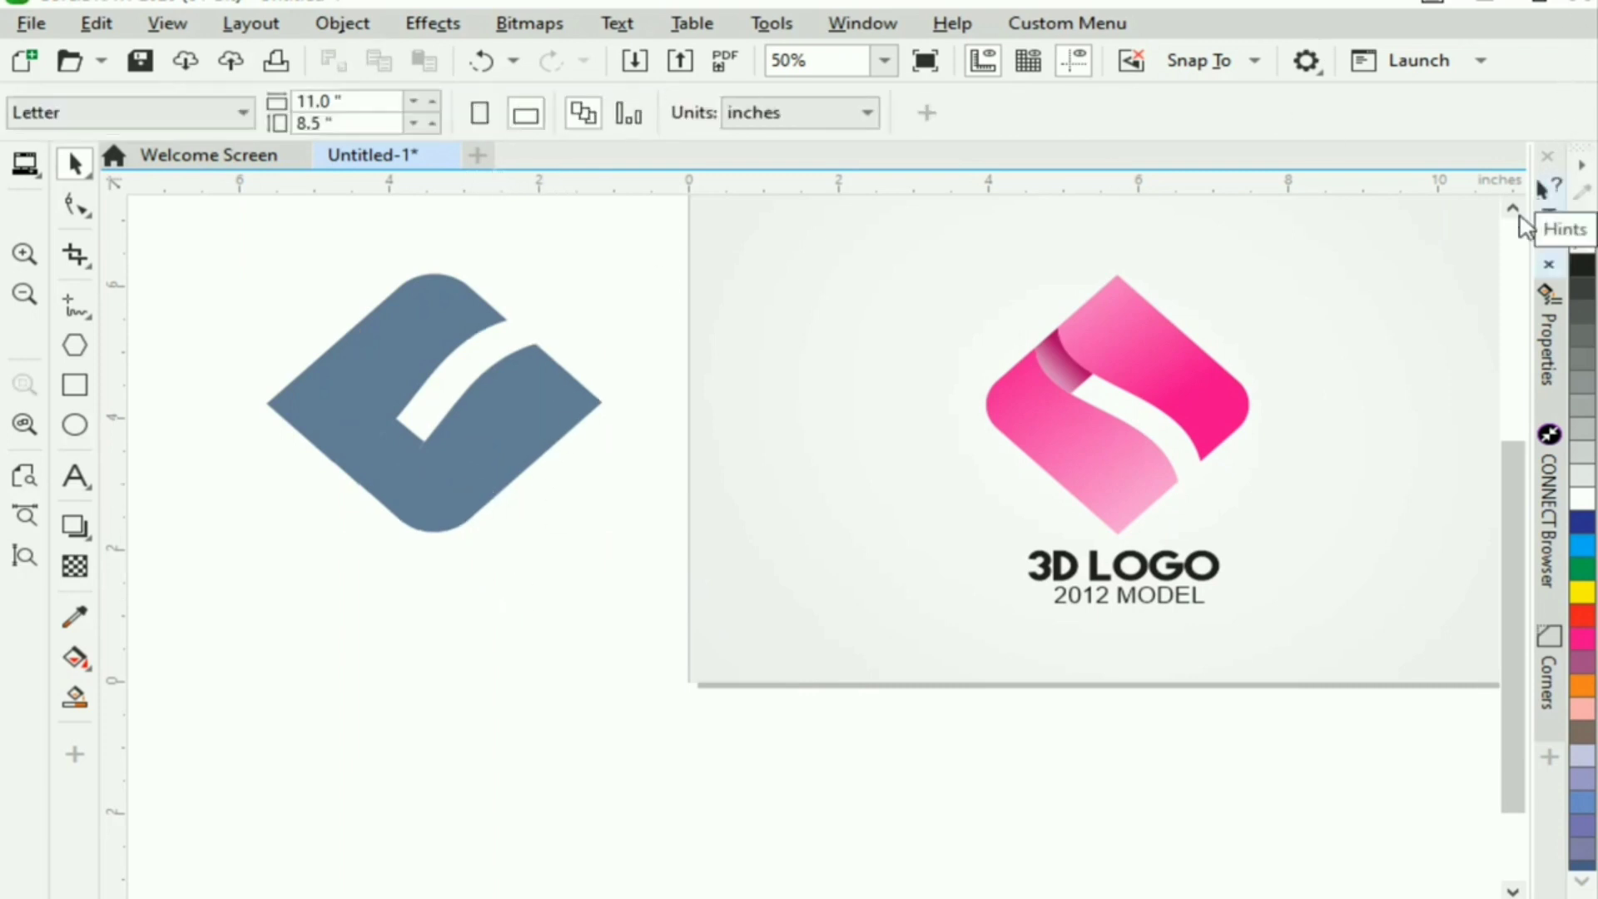
- Apply a linear gradient to the upper-left shape, from magenta near its rounded top to white beyond its lower-left end
{"action": "left_click", "coordinate": [353, 398]}
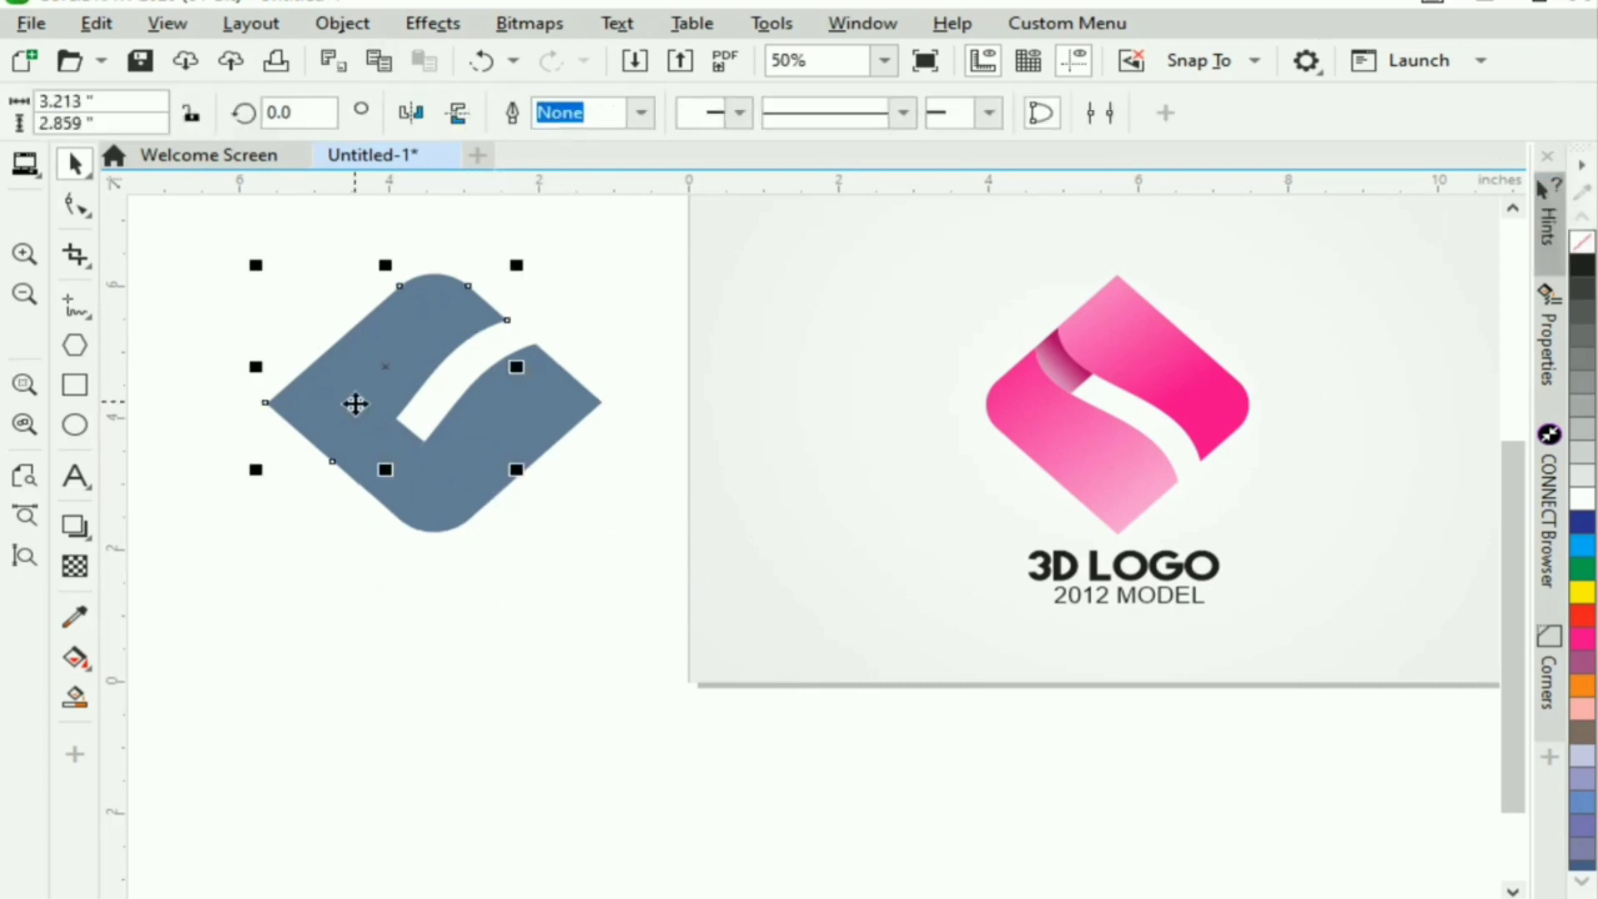
{"action": "left_click", "coordinate": [76, 659]}
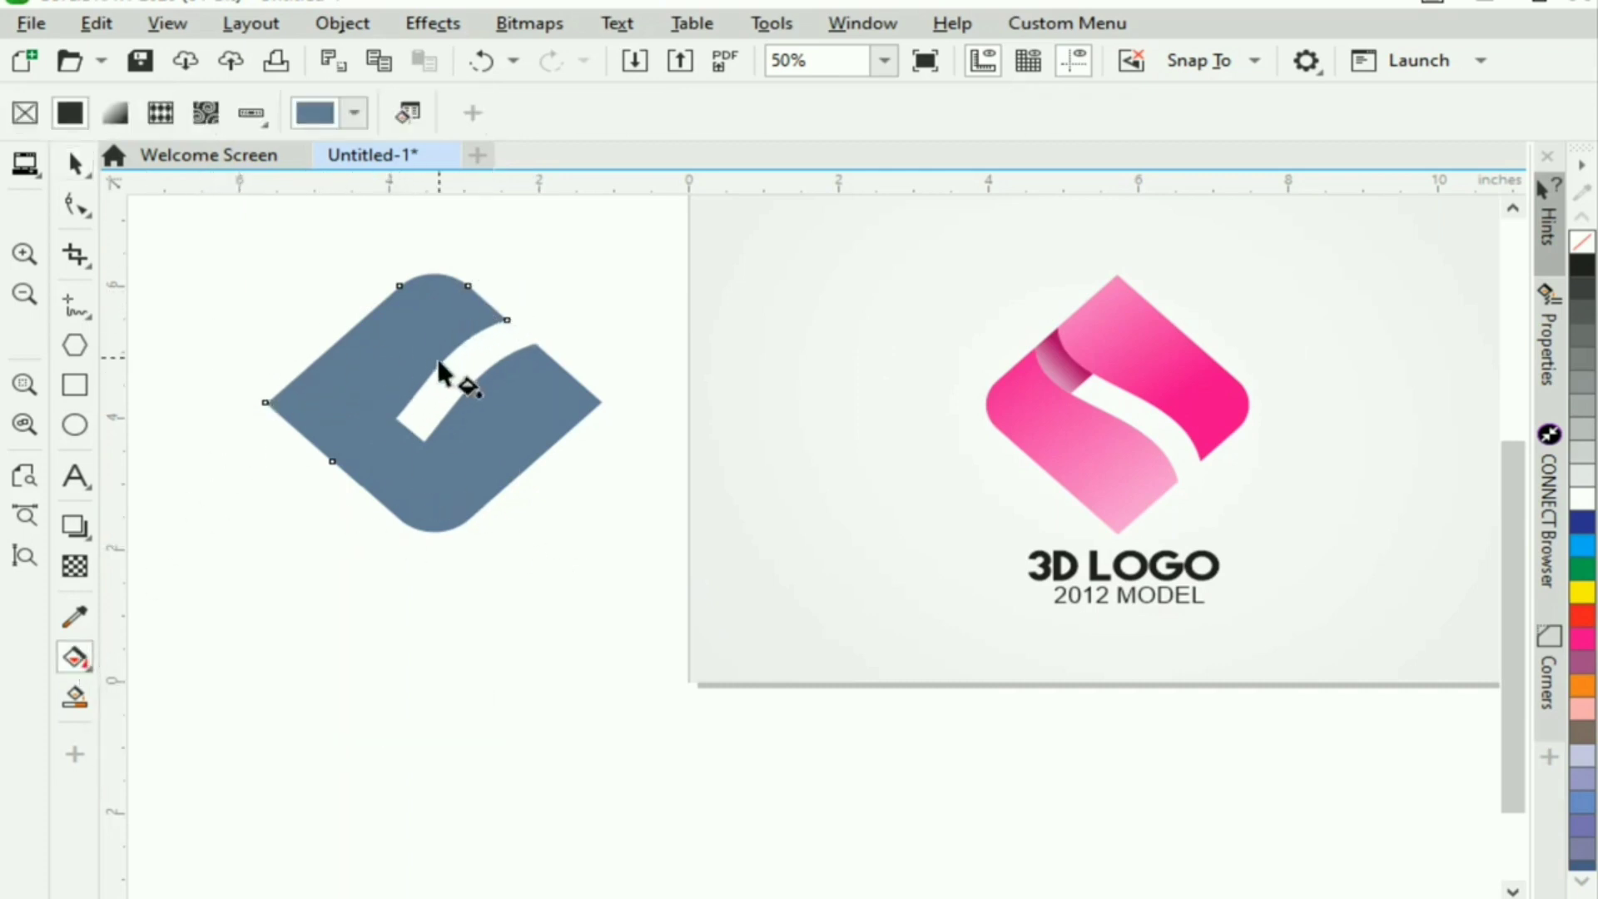
{"action": "left_click_drag", "start_coordinate": [468, 285], "coordinate": [240, 465]}
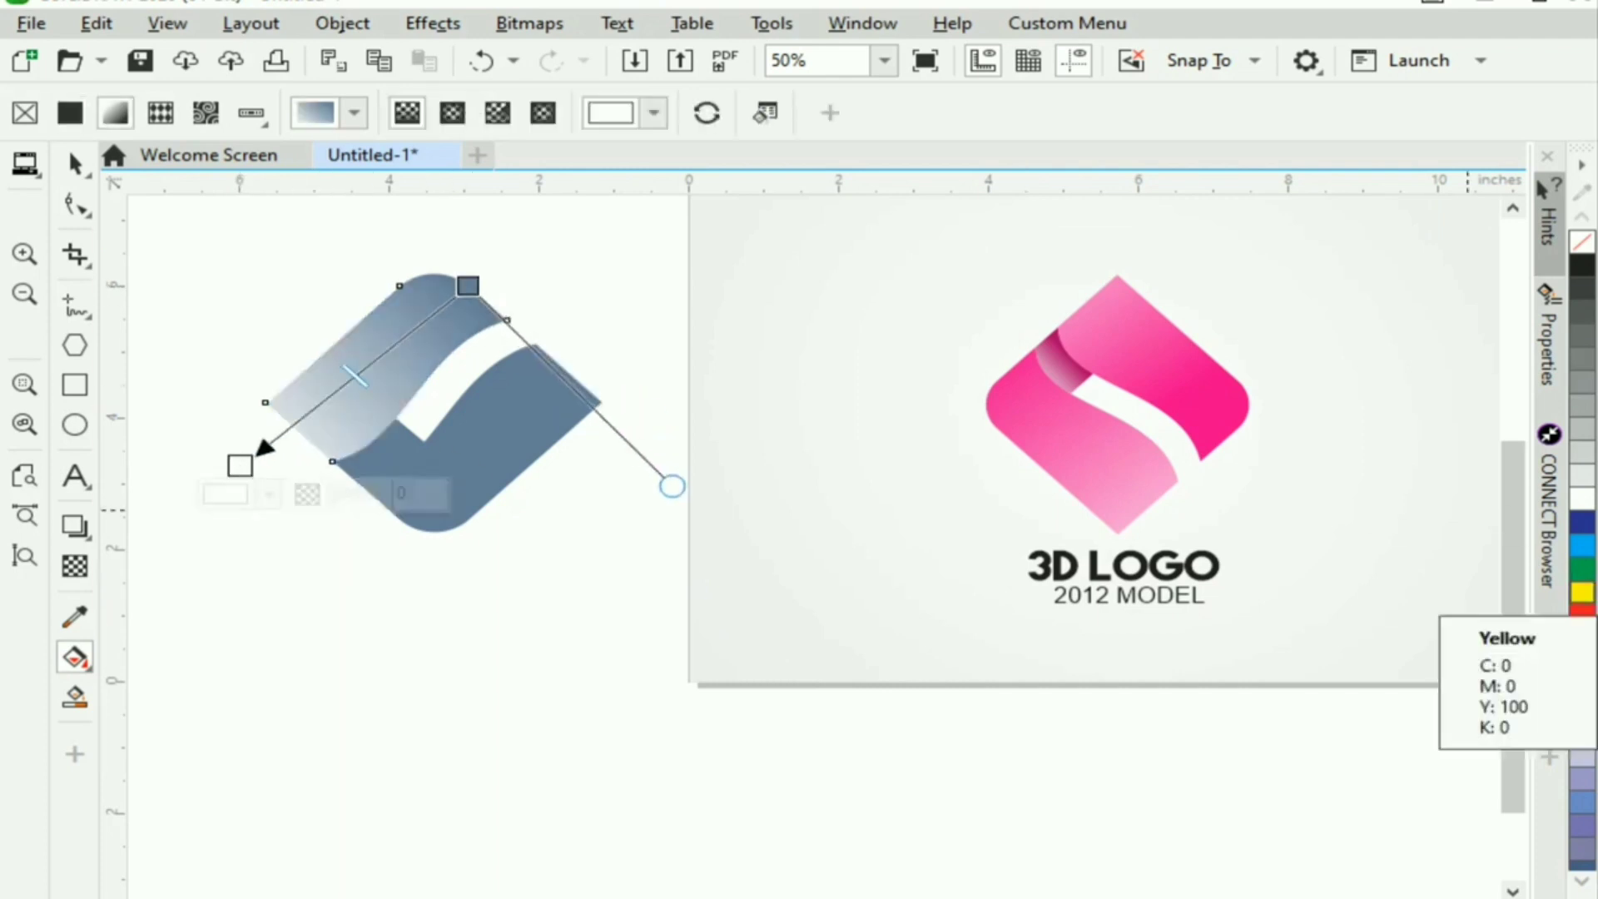
{"action": "left_click_drag", "start_coordinate": [1585, 638], "coordinate": [221, 471]}
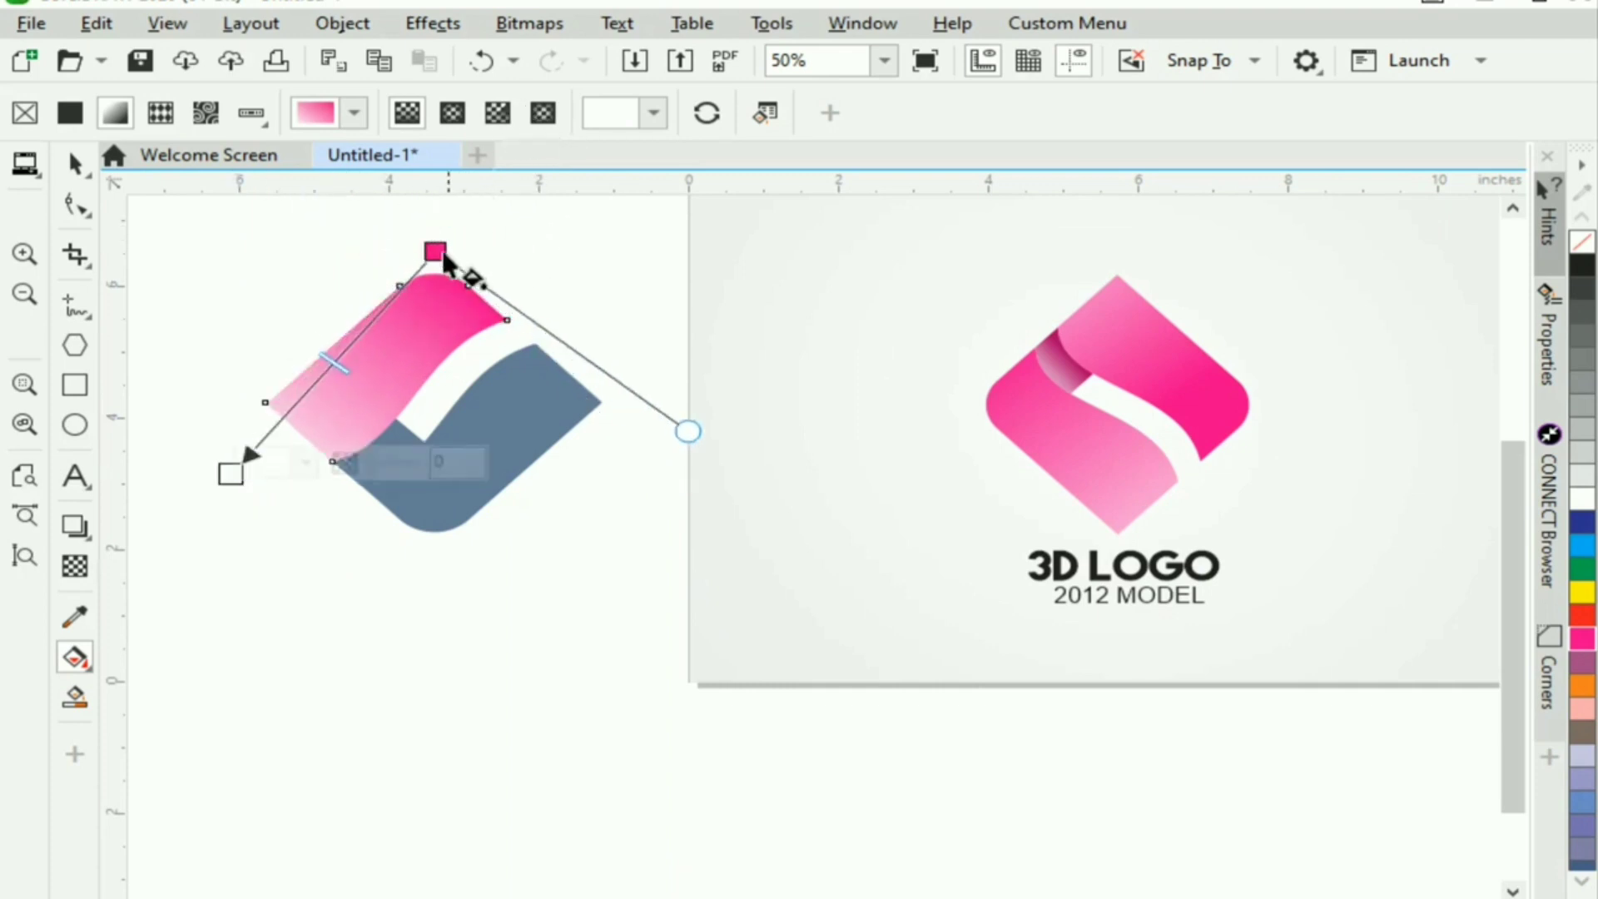
{"action": "left_click_drag", "start_coordinate": [435, 252], "coordinate": [410, 320]}
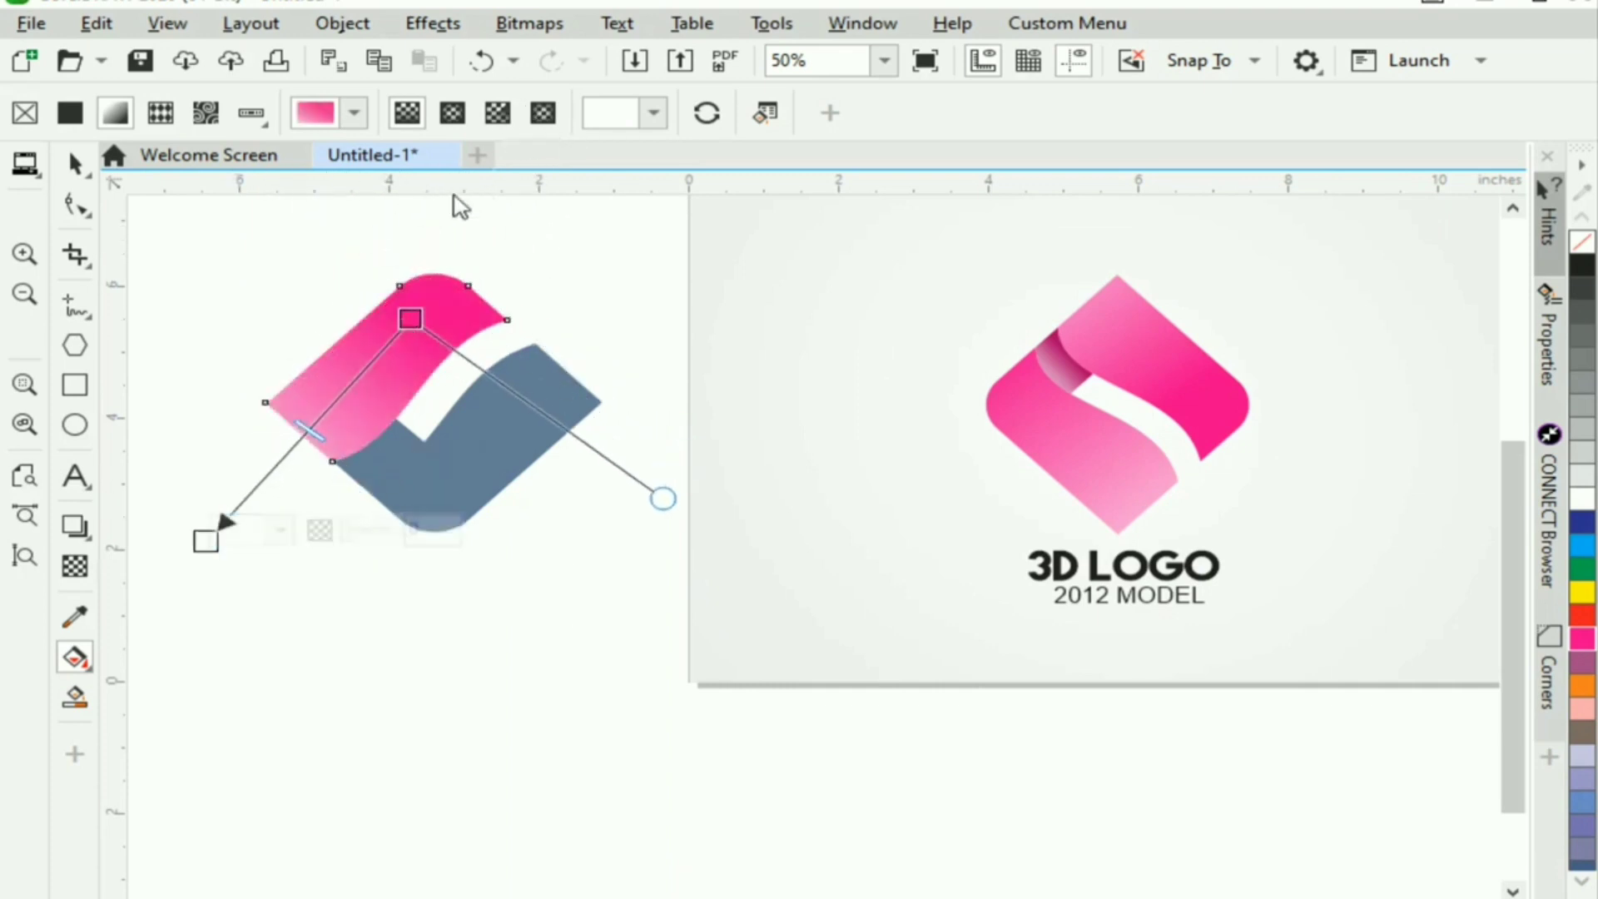
- Apply a linear magenta-to-white gradient to the small band piece, running from its upper-left side toward the lower right
{"action": "left_click", "coordinate": [381, 441]}
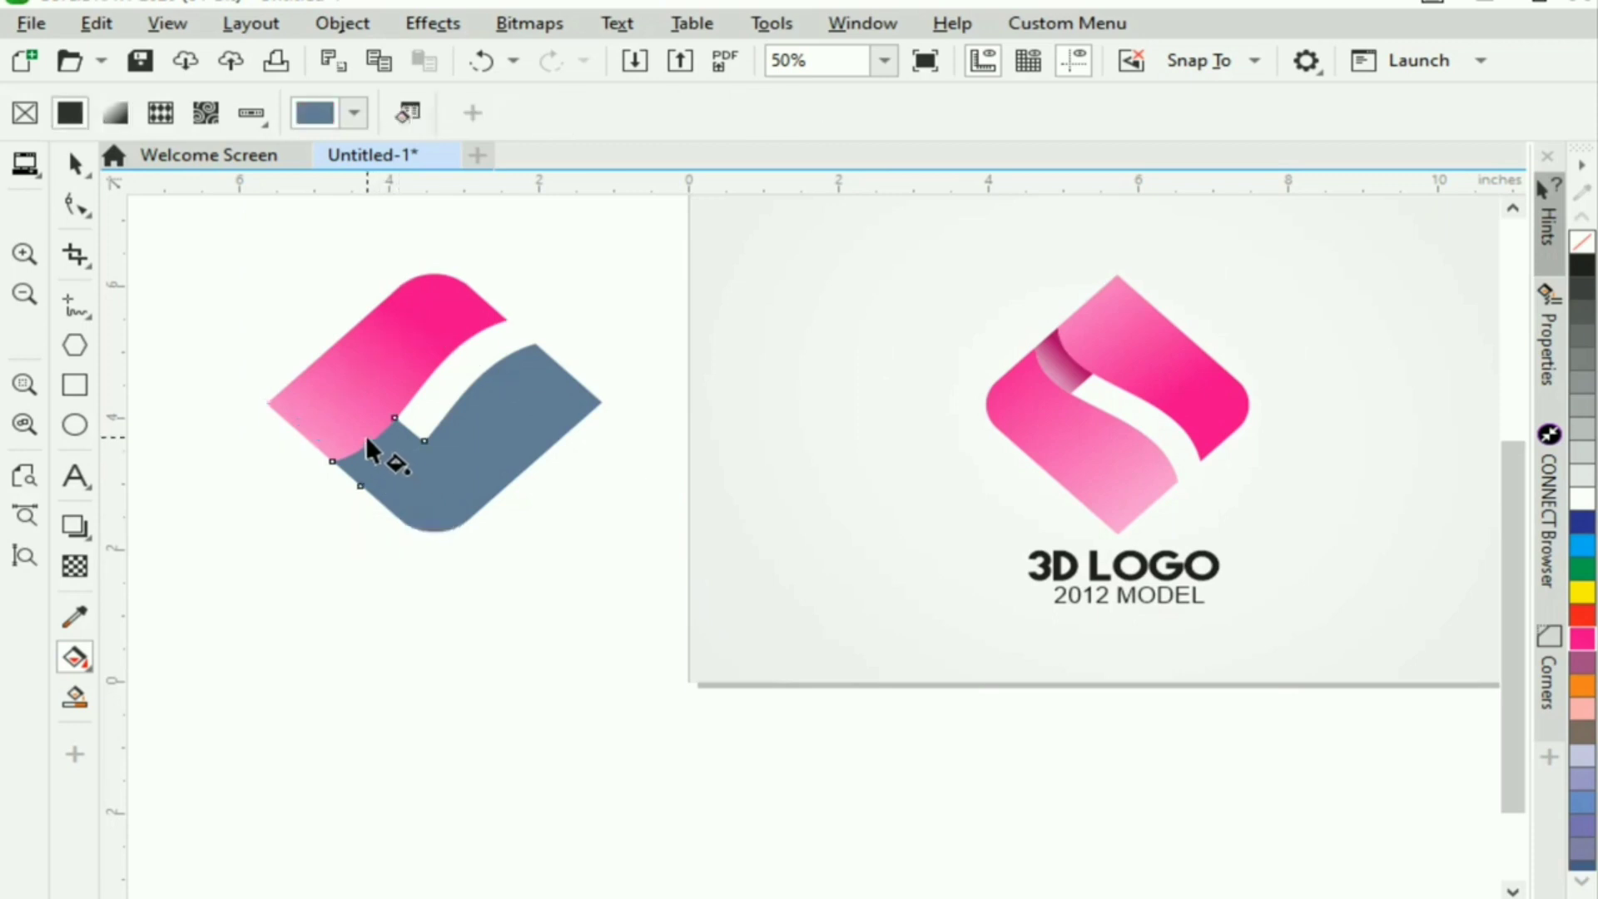
{"action": "left_click_drag", "start_coordinate": [367, 441], "coordinate": [427, 494]}
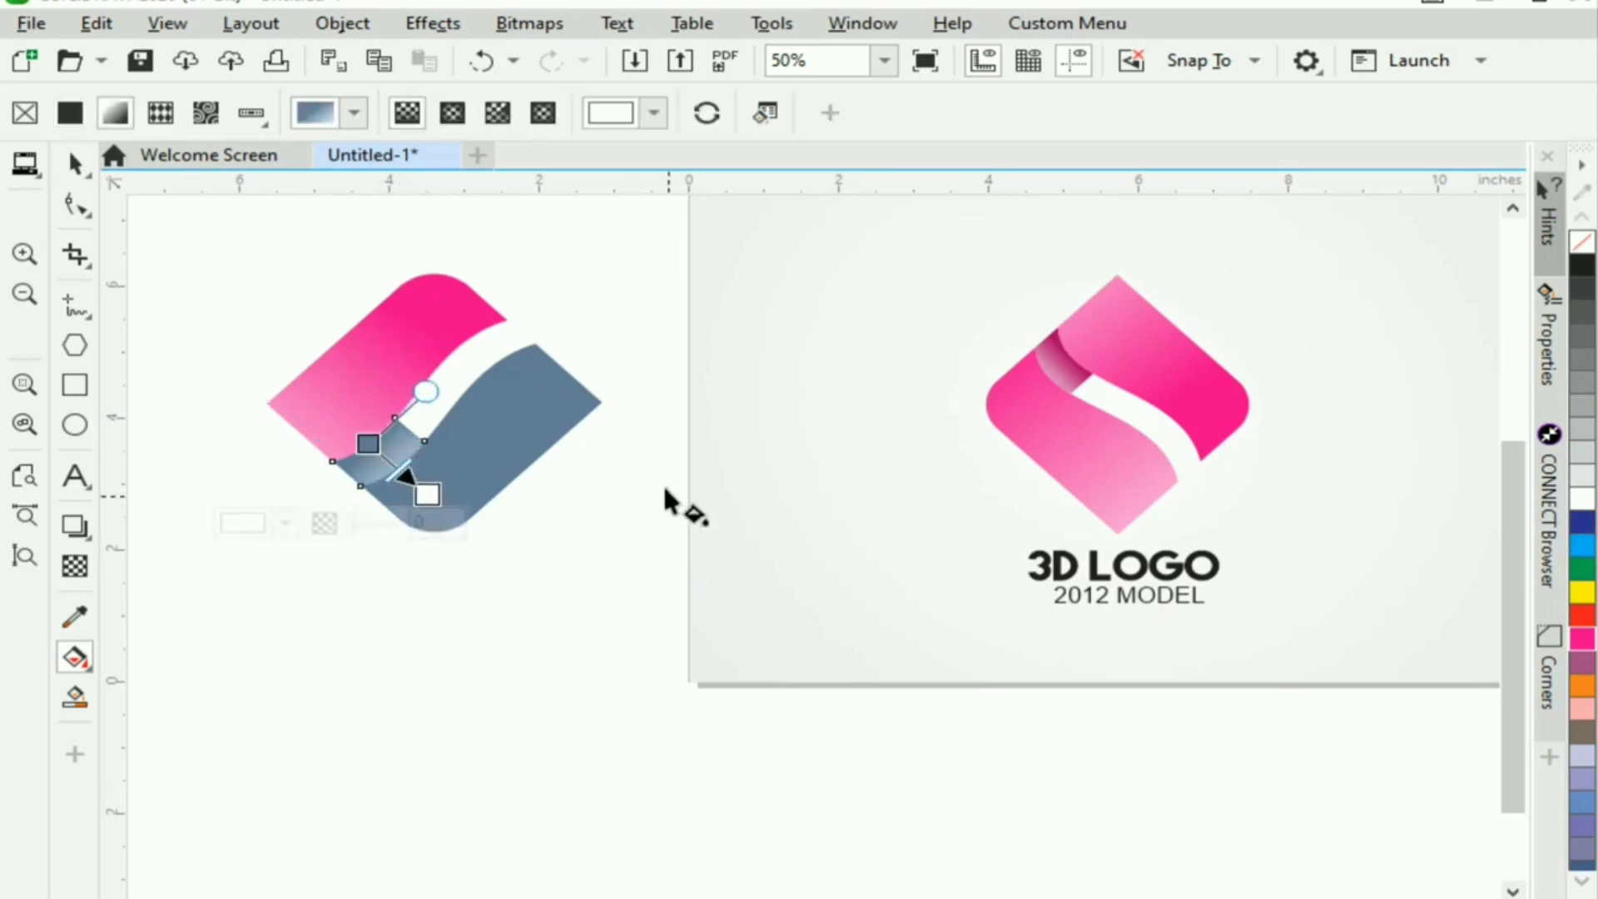
{"action": "left_click_drag", "start_coordinate": [1582, 638], "coordinate": [368, 444]}
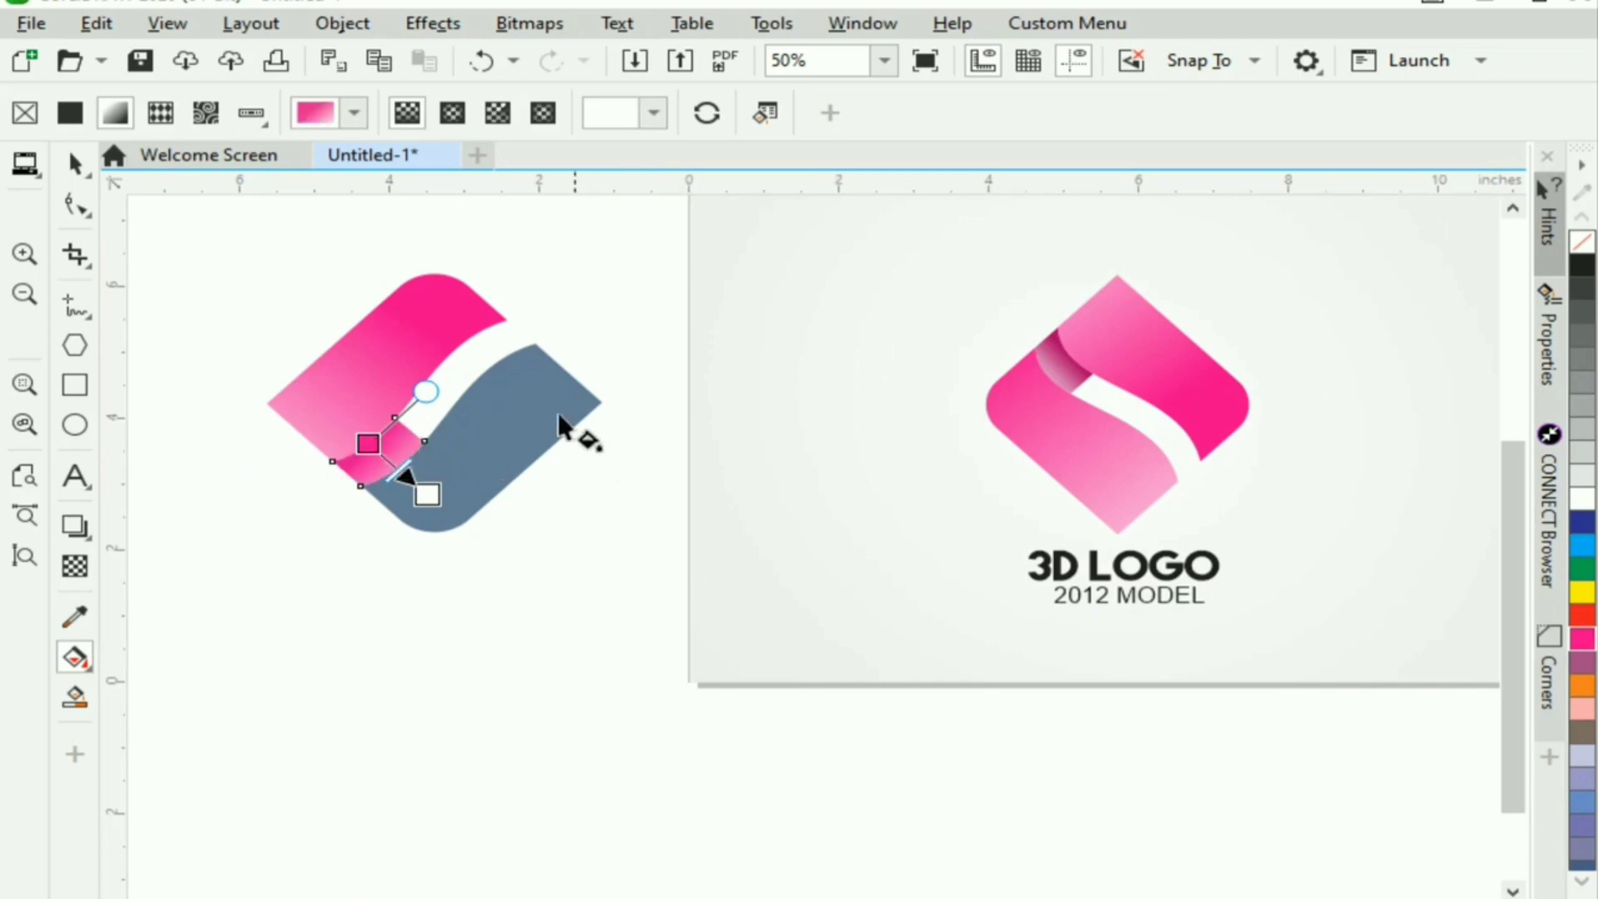
- Darken the magenta end of the small band's gradient by adding black in its CMYK color
{"action": "left_click", "coordinate": [368, 443]}
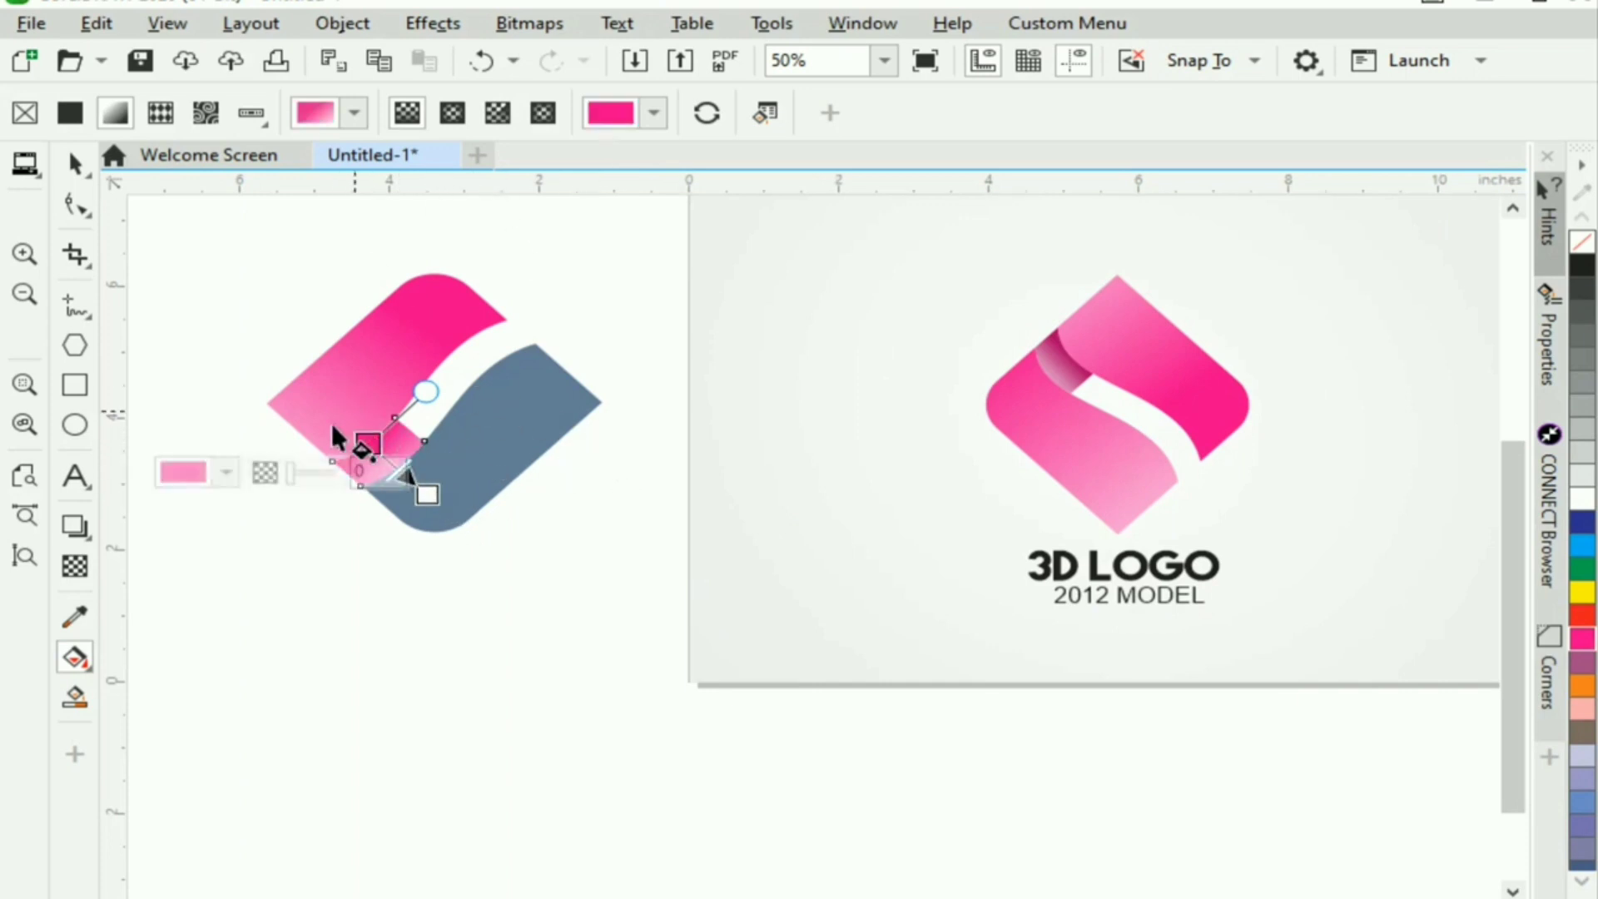
{"action": "left_click", "coordinate": [186, 477]}
{"action": "left_click", "coordinate": [234, 523]}
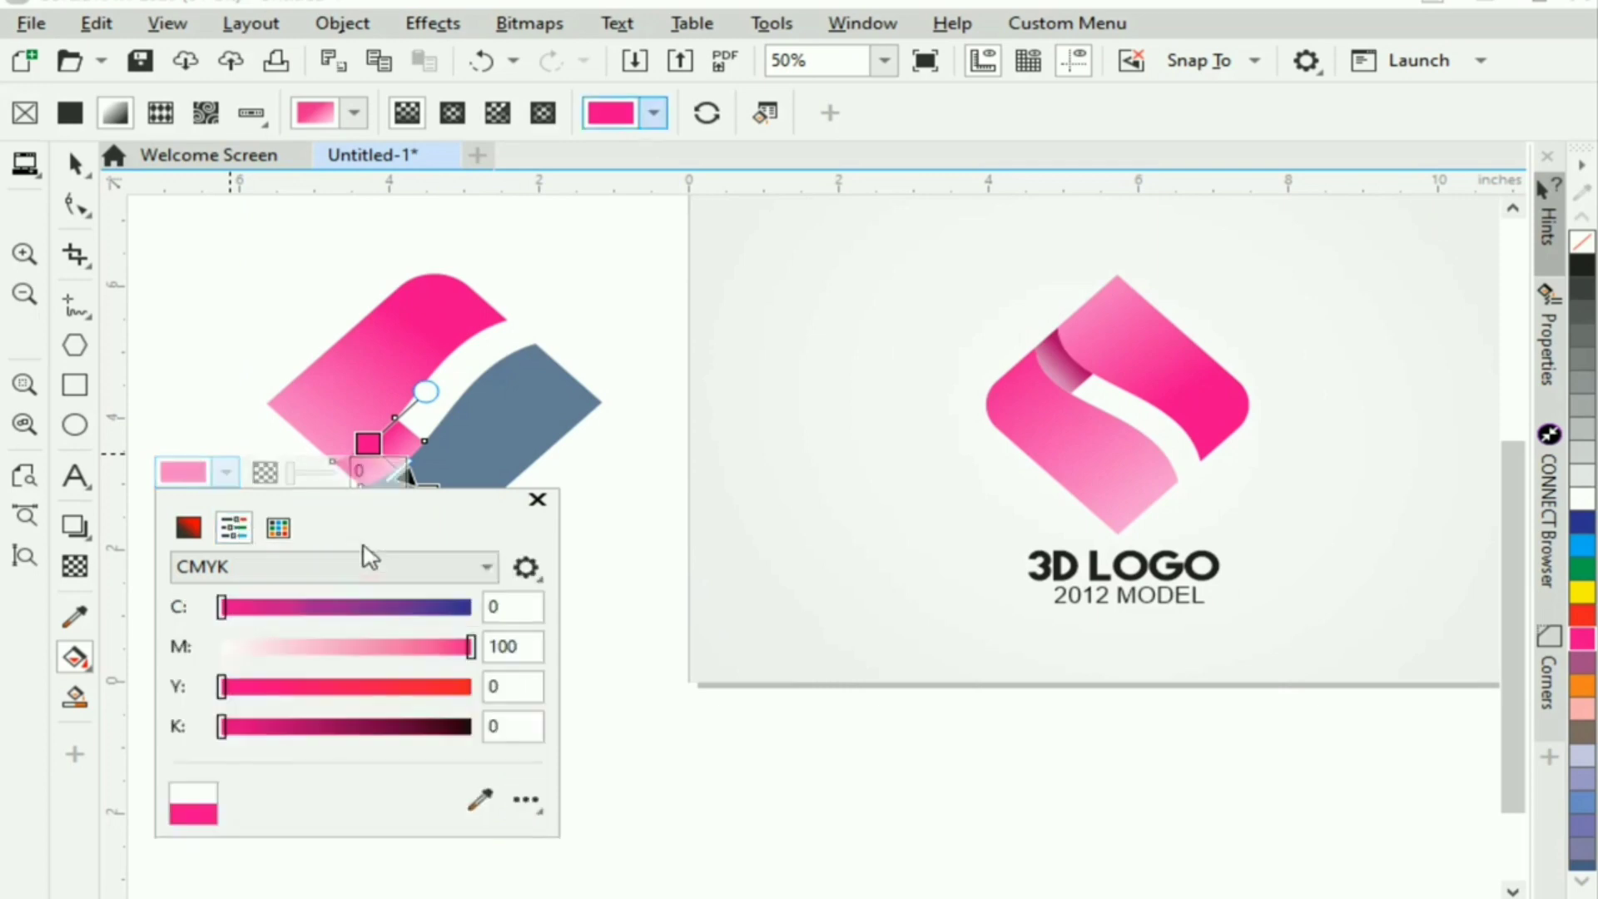
{"action": "left_click_drag", "start_coordinate": [223, 726], "coordinate": [294, 728]}
{"action": "left_click", "coordinate": [537, 499]}
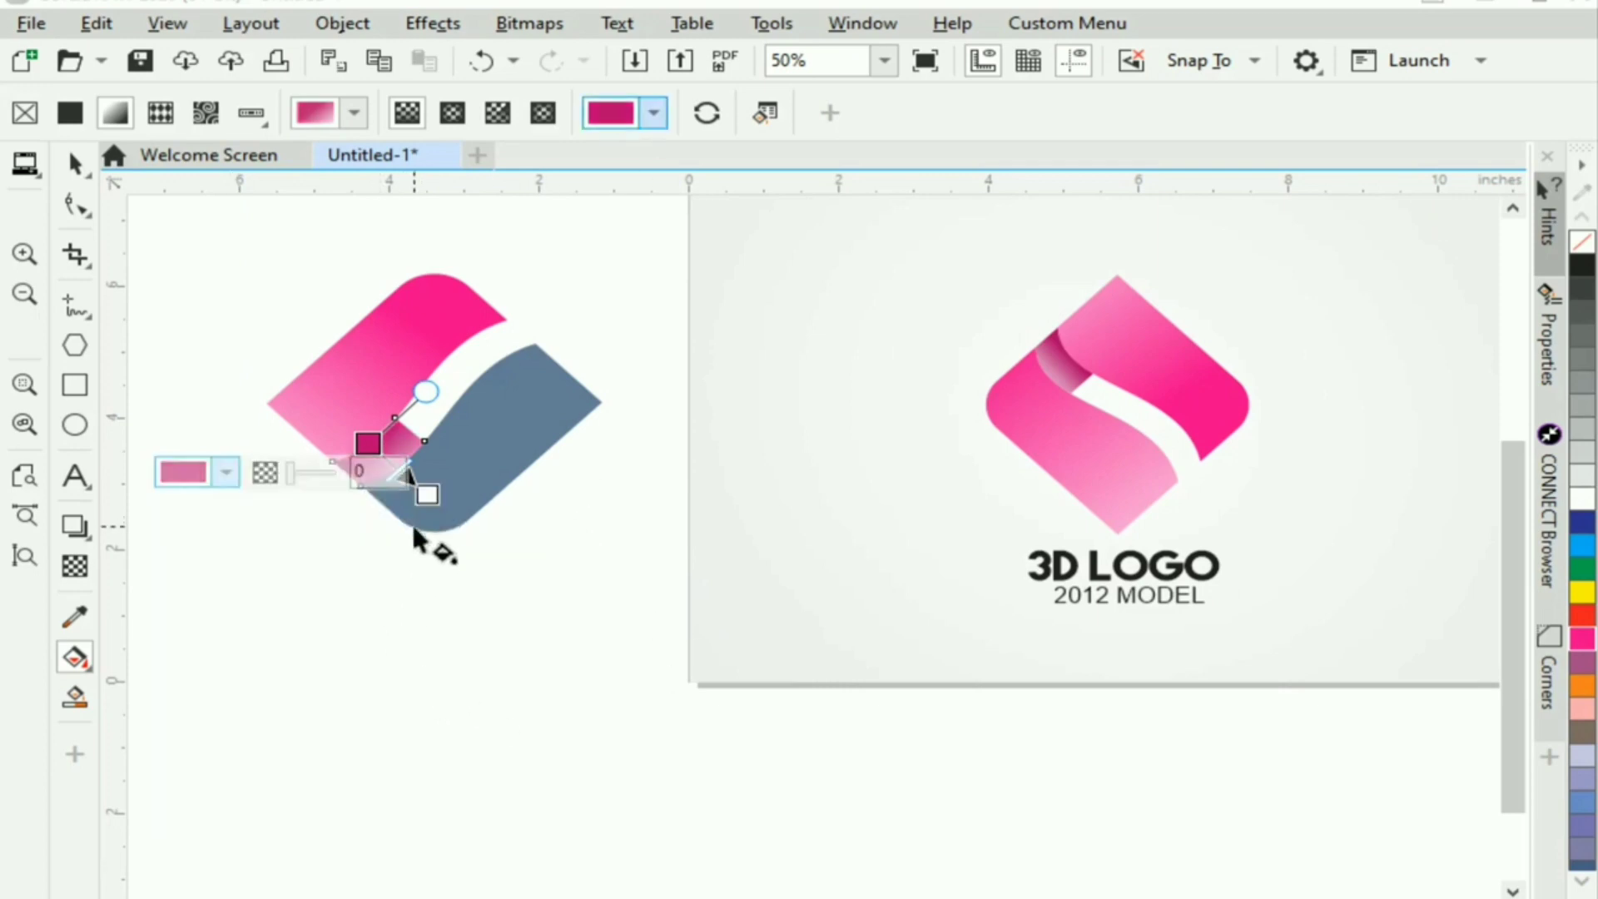
- Apply a linear gradient to the lower-right shape, from magenta at its lower-left side to white beyond its upper-right end
{"action": "left_click", "coordinate": [470, 511]}
{"action": "left_click_drag", "start_coordinate": [369, 526], "coordinate": [671, 271]}
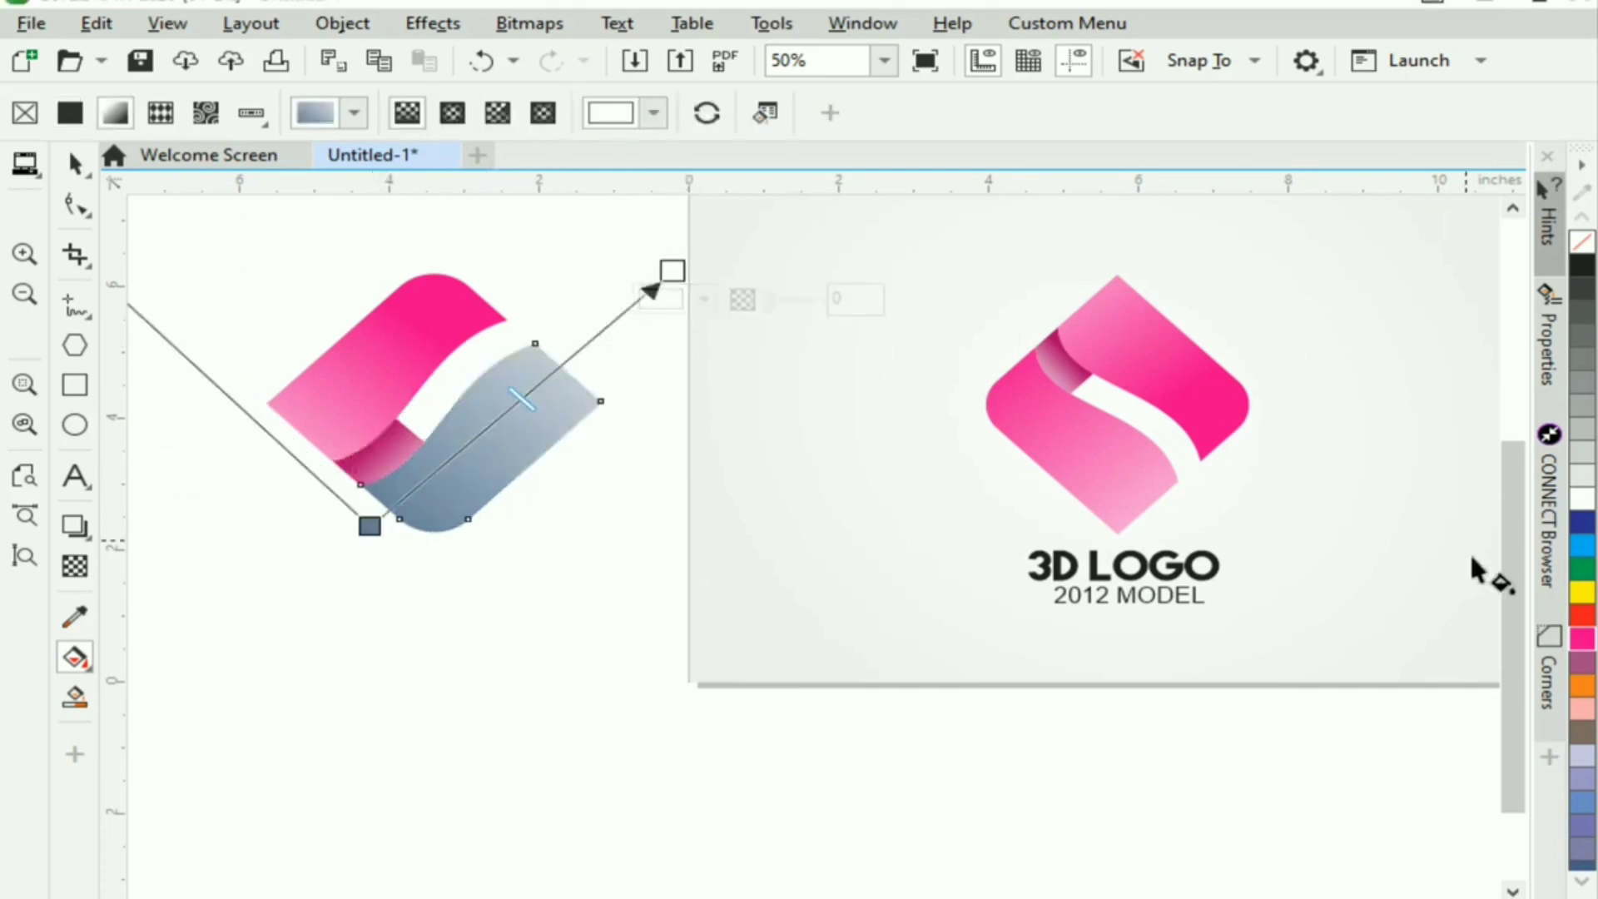
{"action": "left_click_drag", "start_coordinate": [1582, 638], "coordinate": [374, 526]}
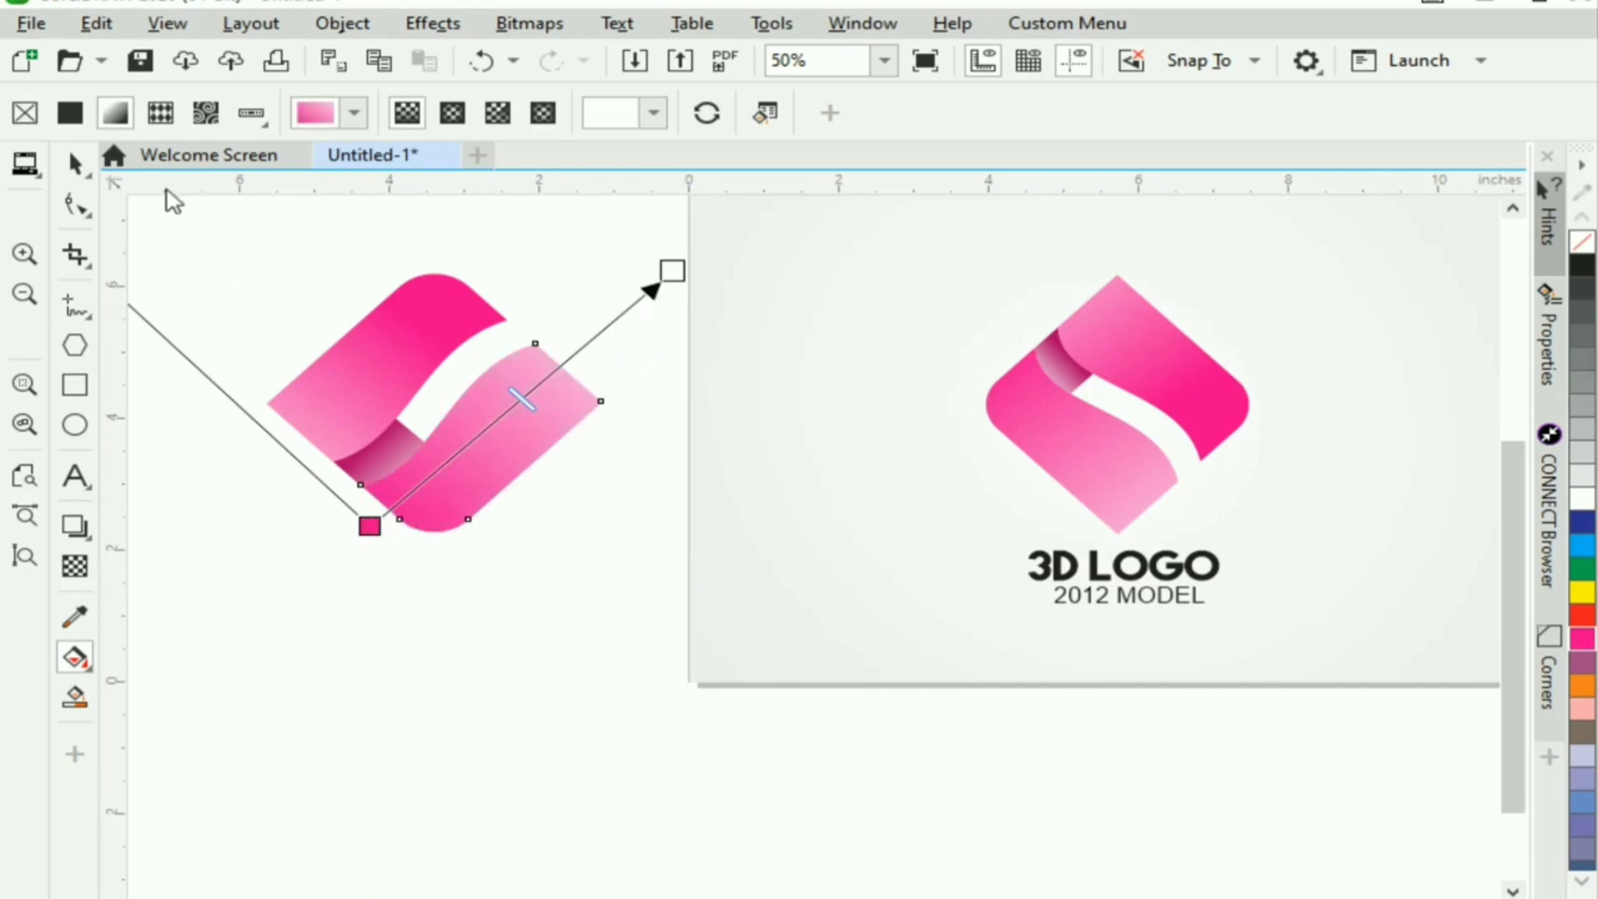
- Group the three gradient-filled logo shapes
{"action": "left_click", "coordinate": [75, 164]}
{"action": "left_click", "coordinate": [470, 618]}
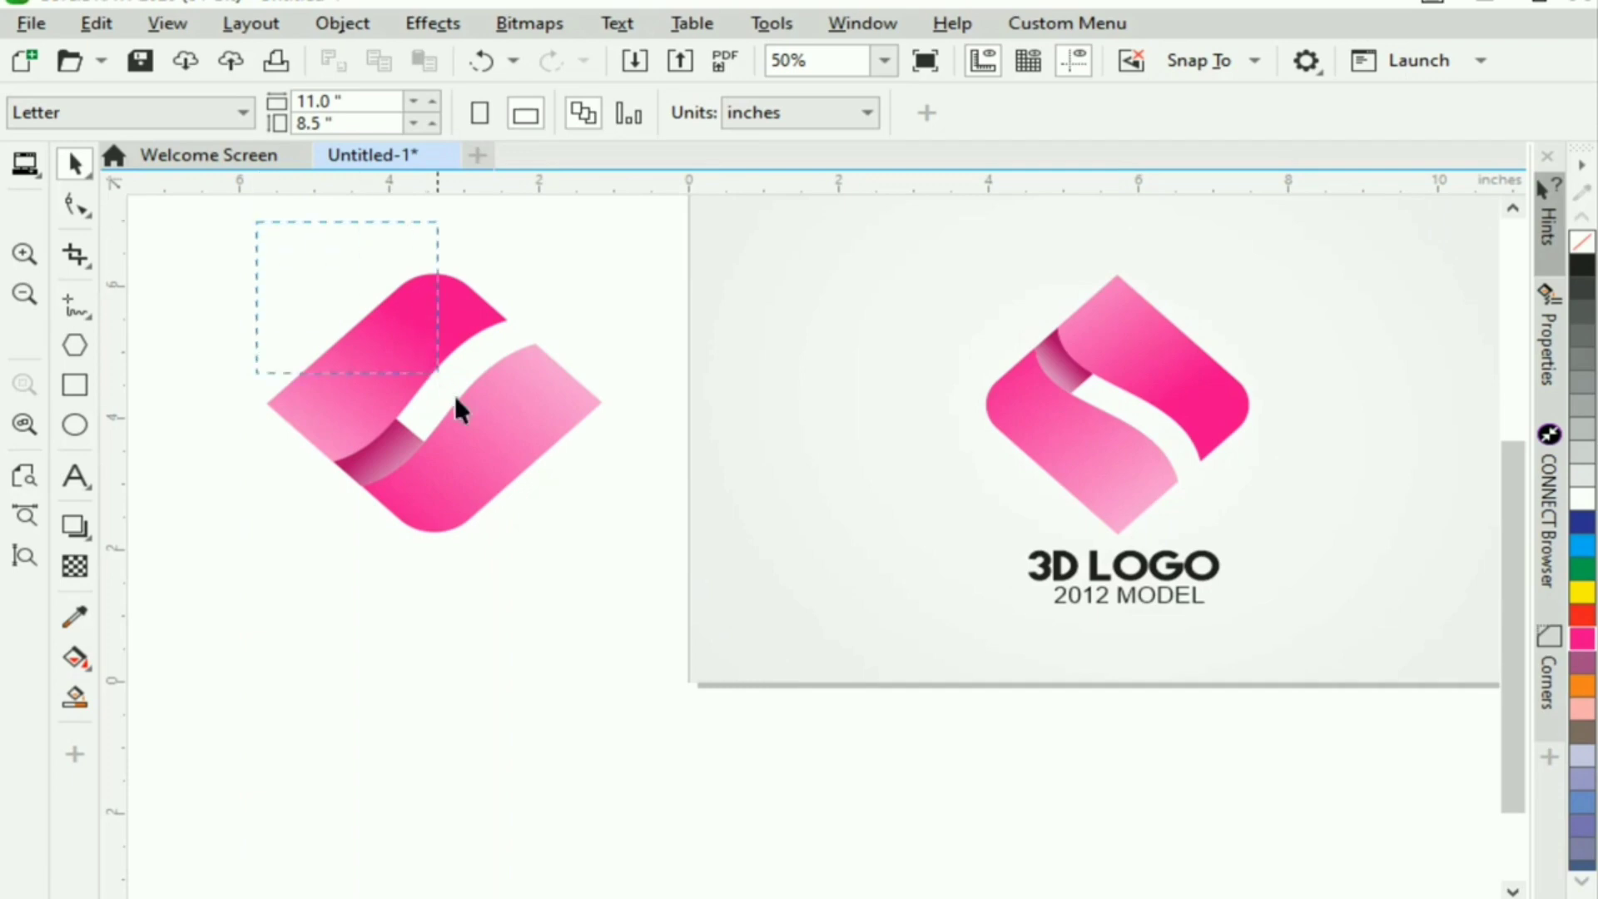
{"action": "left_click_drag", "start_coordinate": [658, 620], "coordinate": [657, 619]}
{"action": "right_click", "coordinate": [533, 242]}
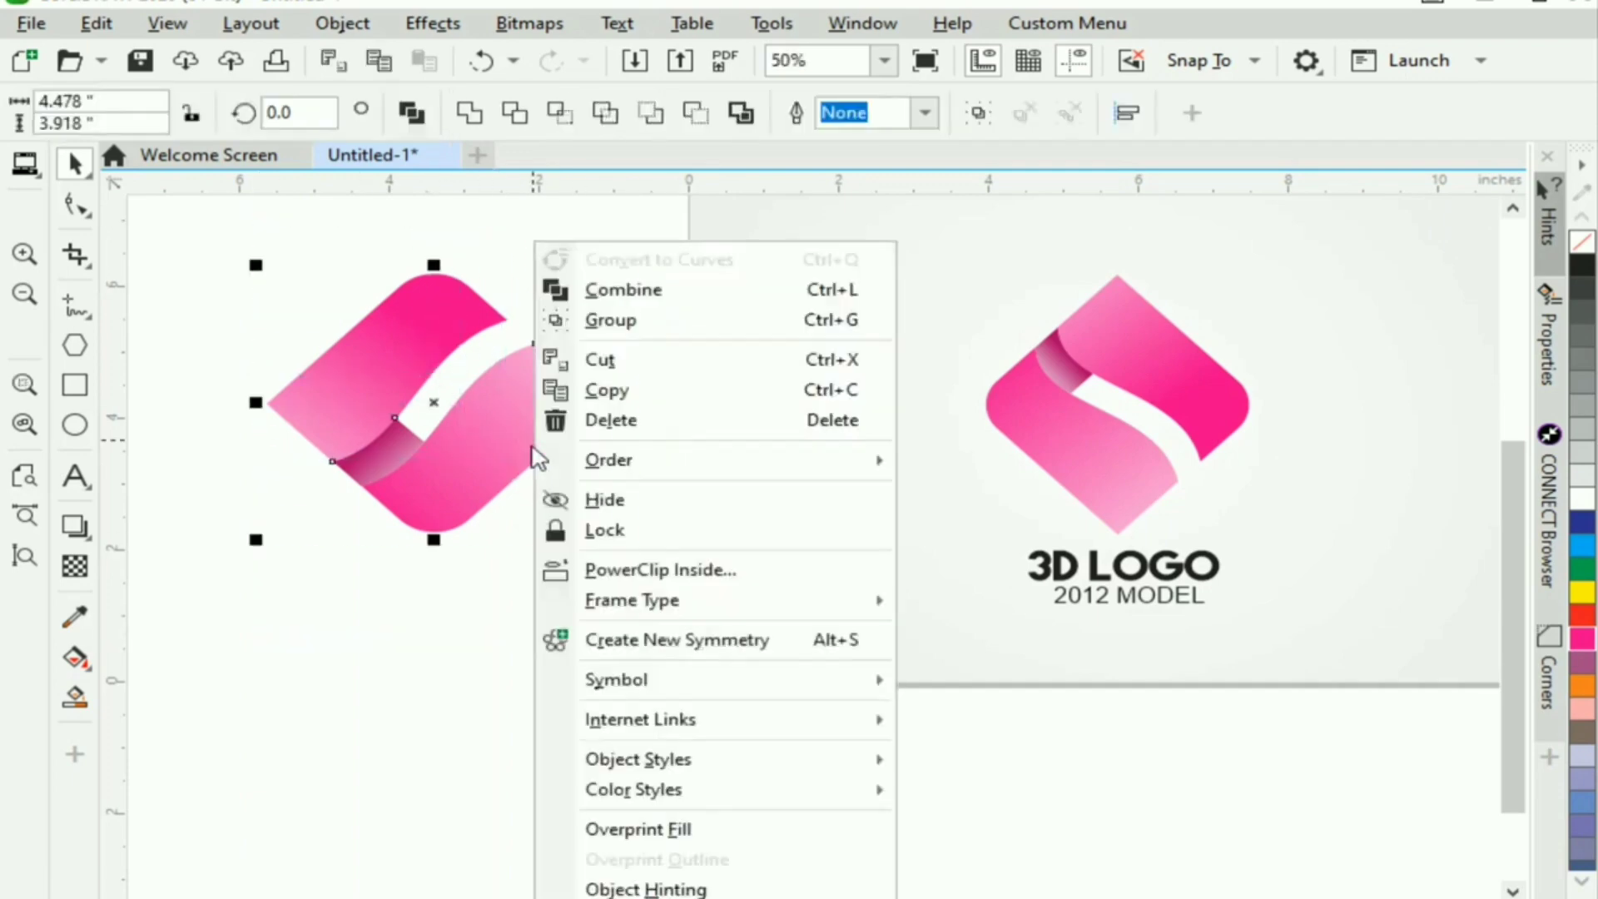
{"action": "left_click", "coordinate": [591, 317]}
{"action": "left_click", "coordinate": [564, 563]}
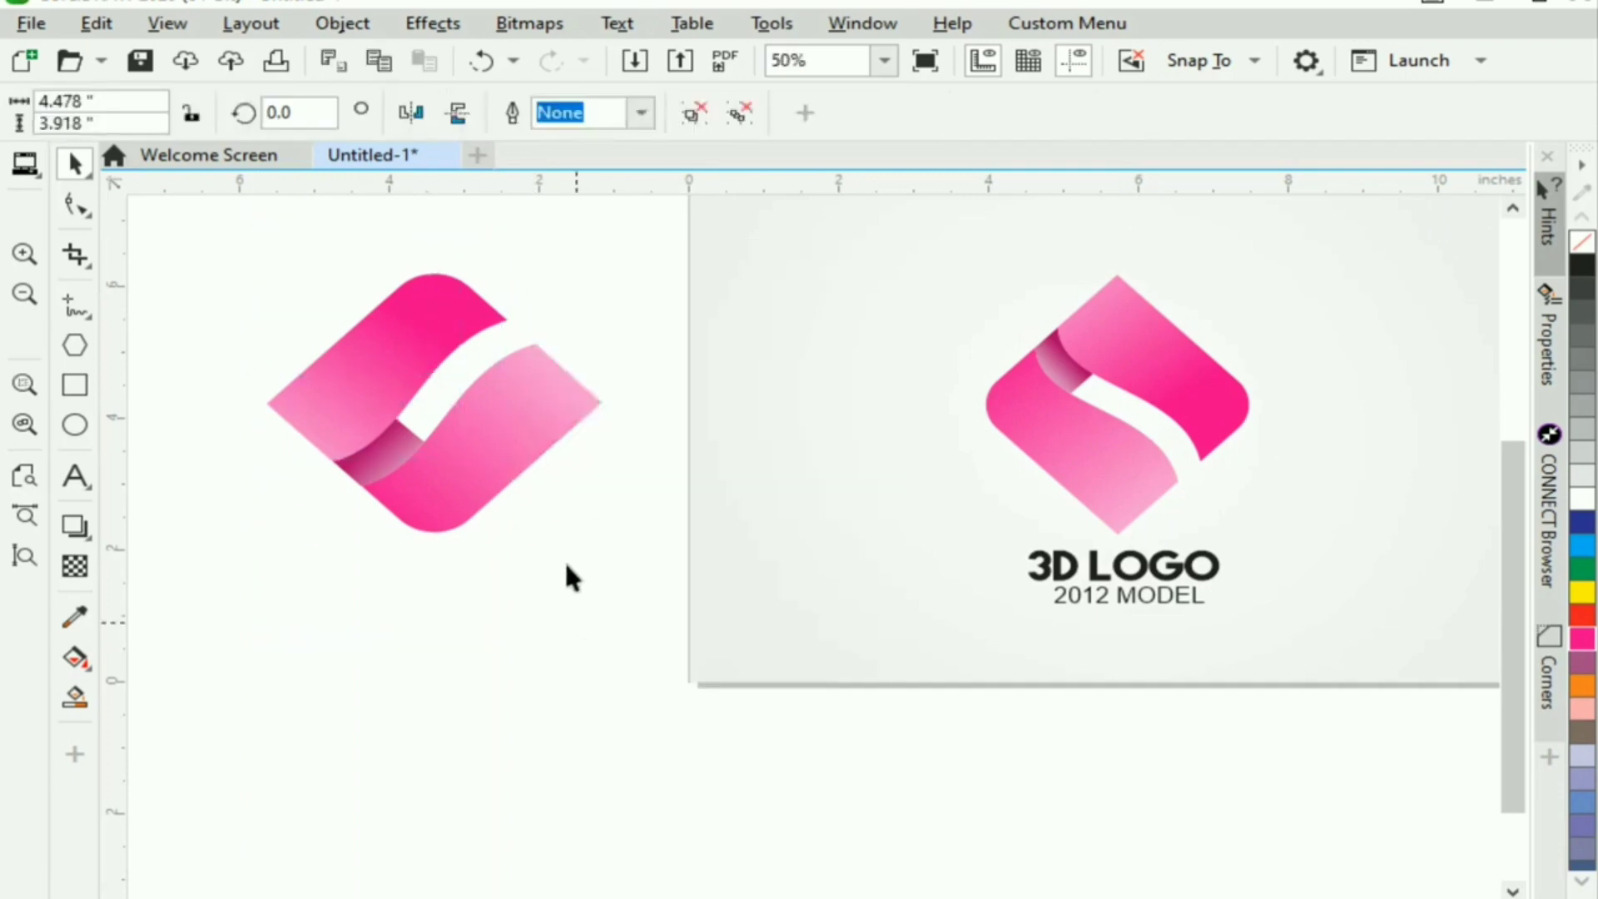
- Rotate the grouped logo to 270° so it stands upright like the reference
{"action": "left_click", "coordinate": [491, 441]}
{"action": "left_click", "coordinate": [438, 402]}
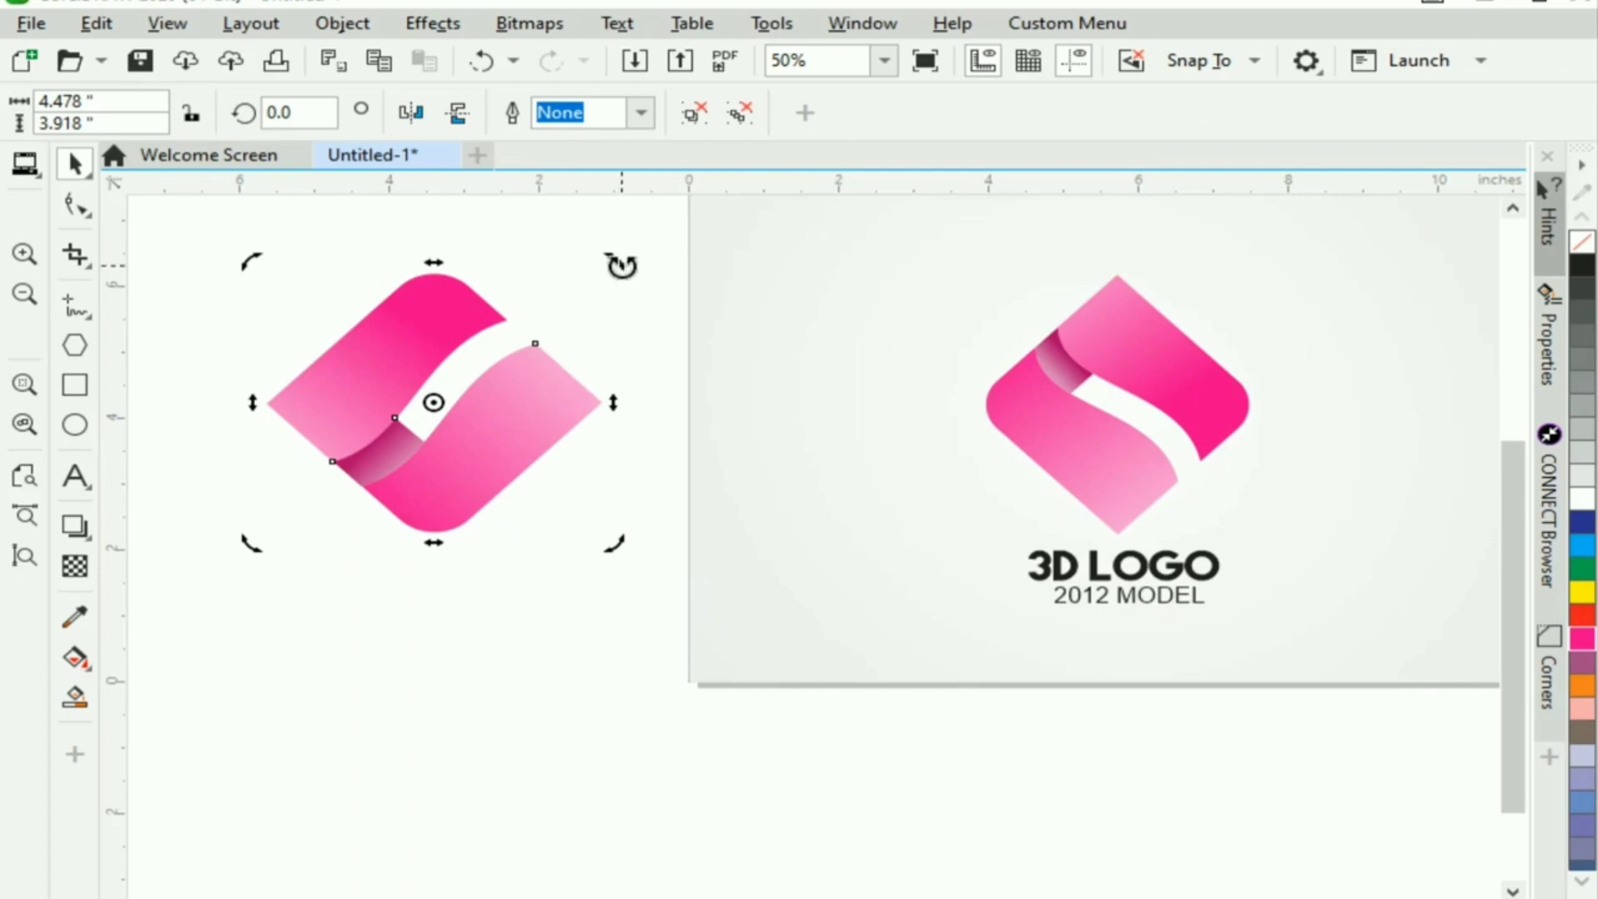
{"action": "left_click_drag", "start_coordinate": [614, 265], "coordinate": [550, 518]}
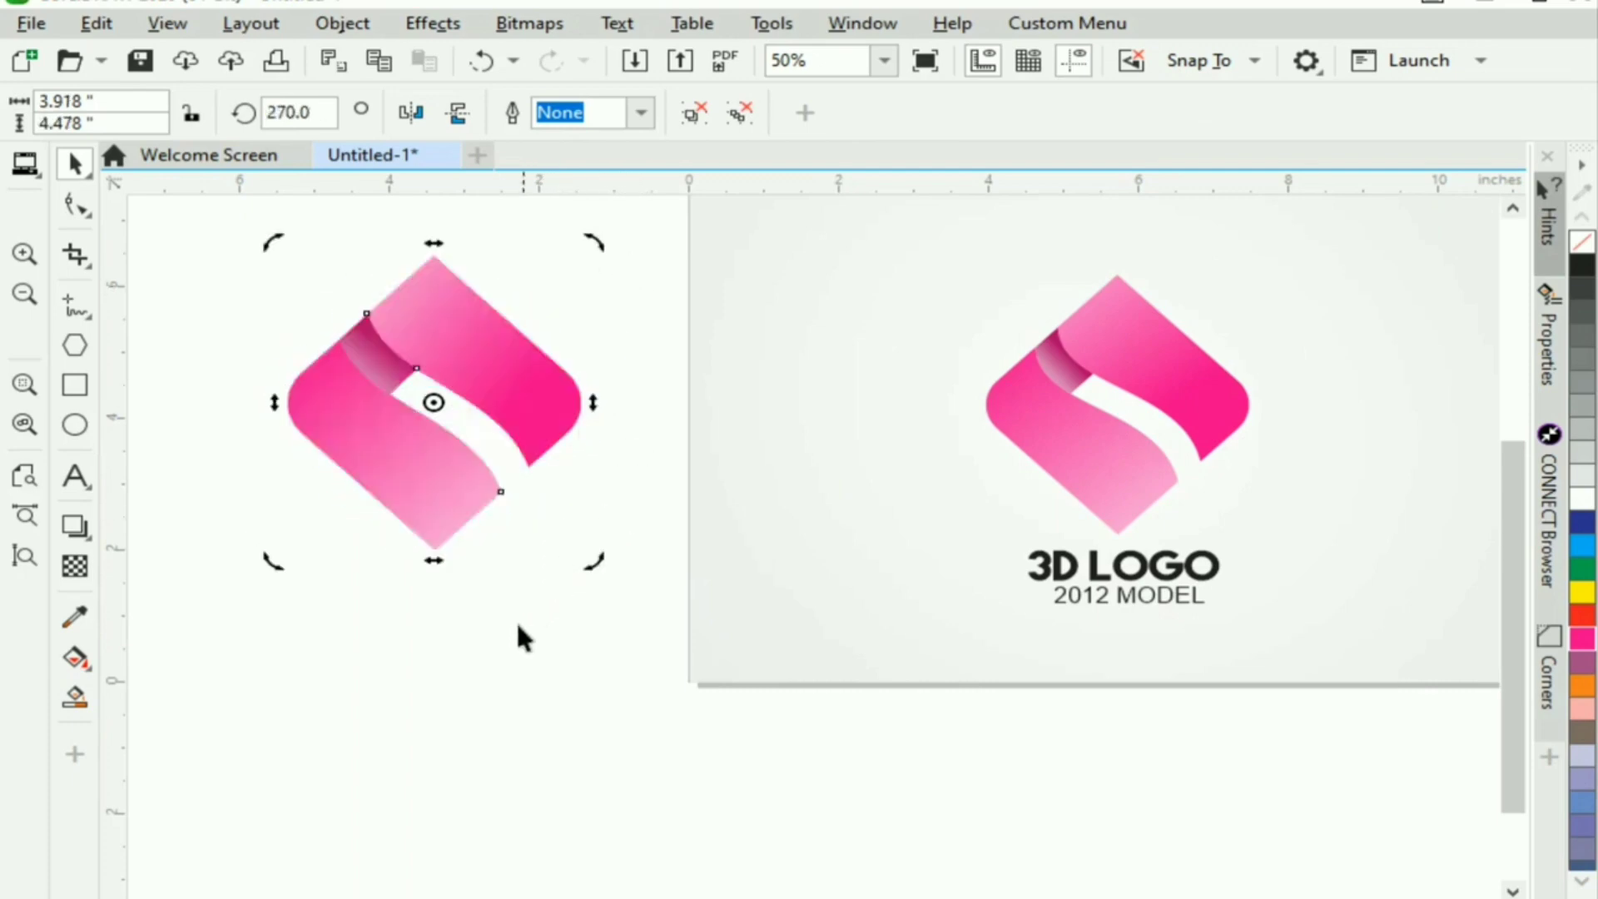
{"action": "left_click", "coordinate": [454, 636]}
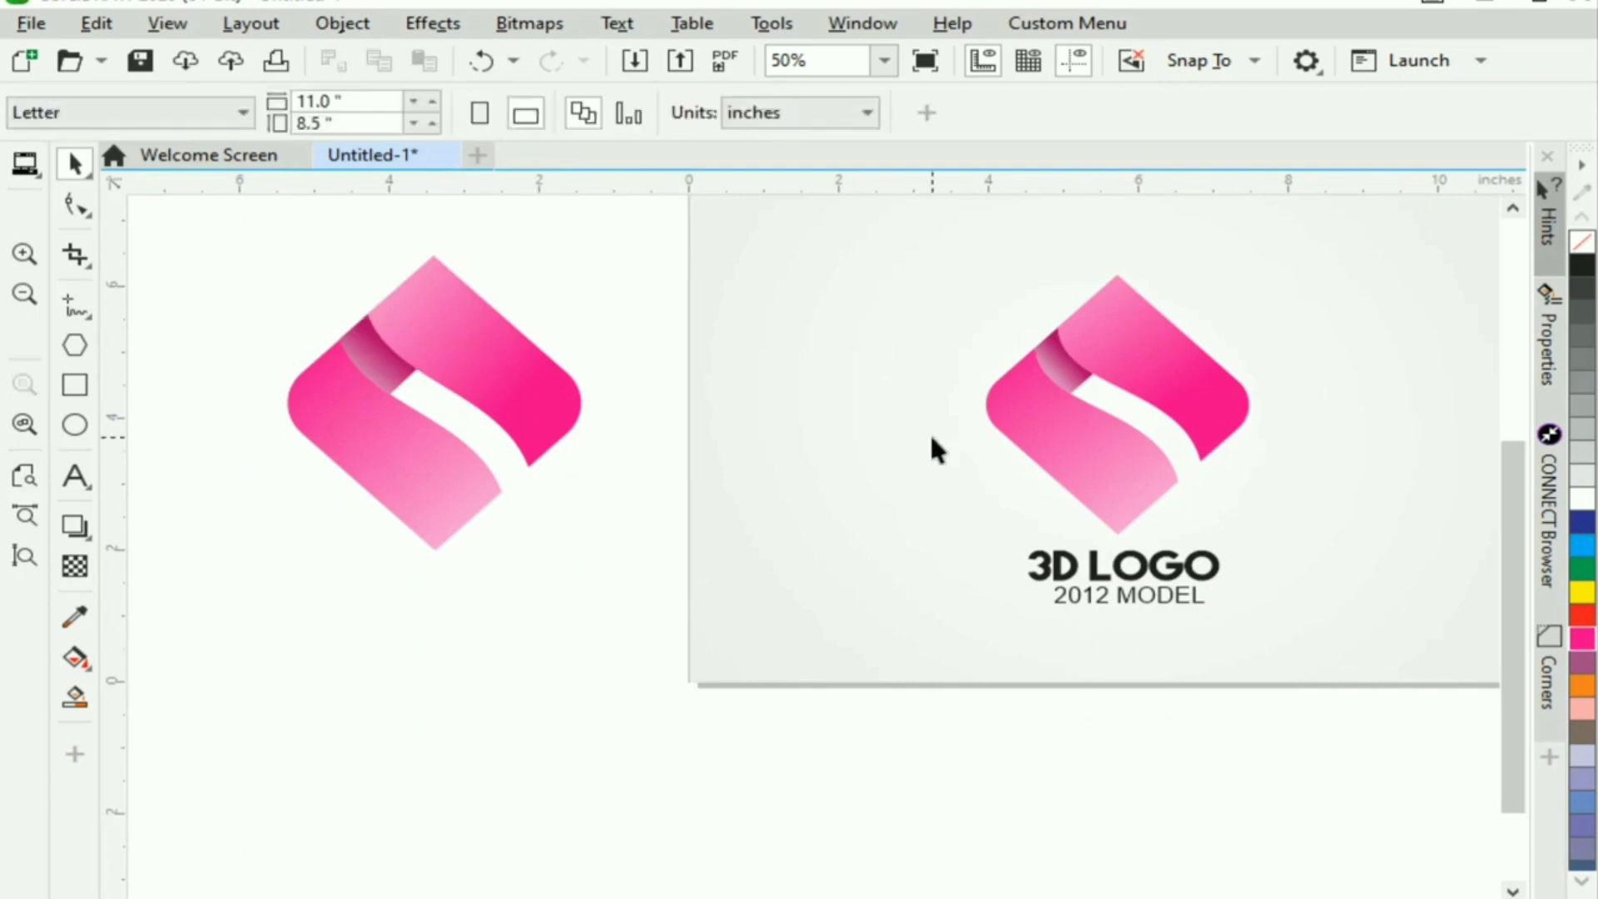
- Draw a rectangle about 10.46 by 9.63 inches around the logo, beside the reference page
{"action": "scroll", "coordinate": [929, 440], "scroll_direction": "down", "scroll_amount": 2}
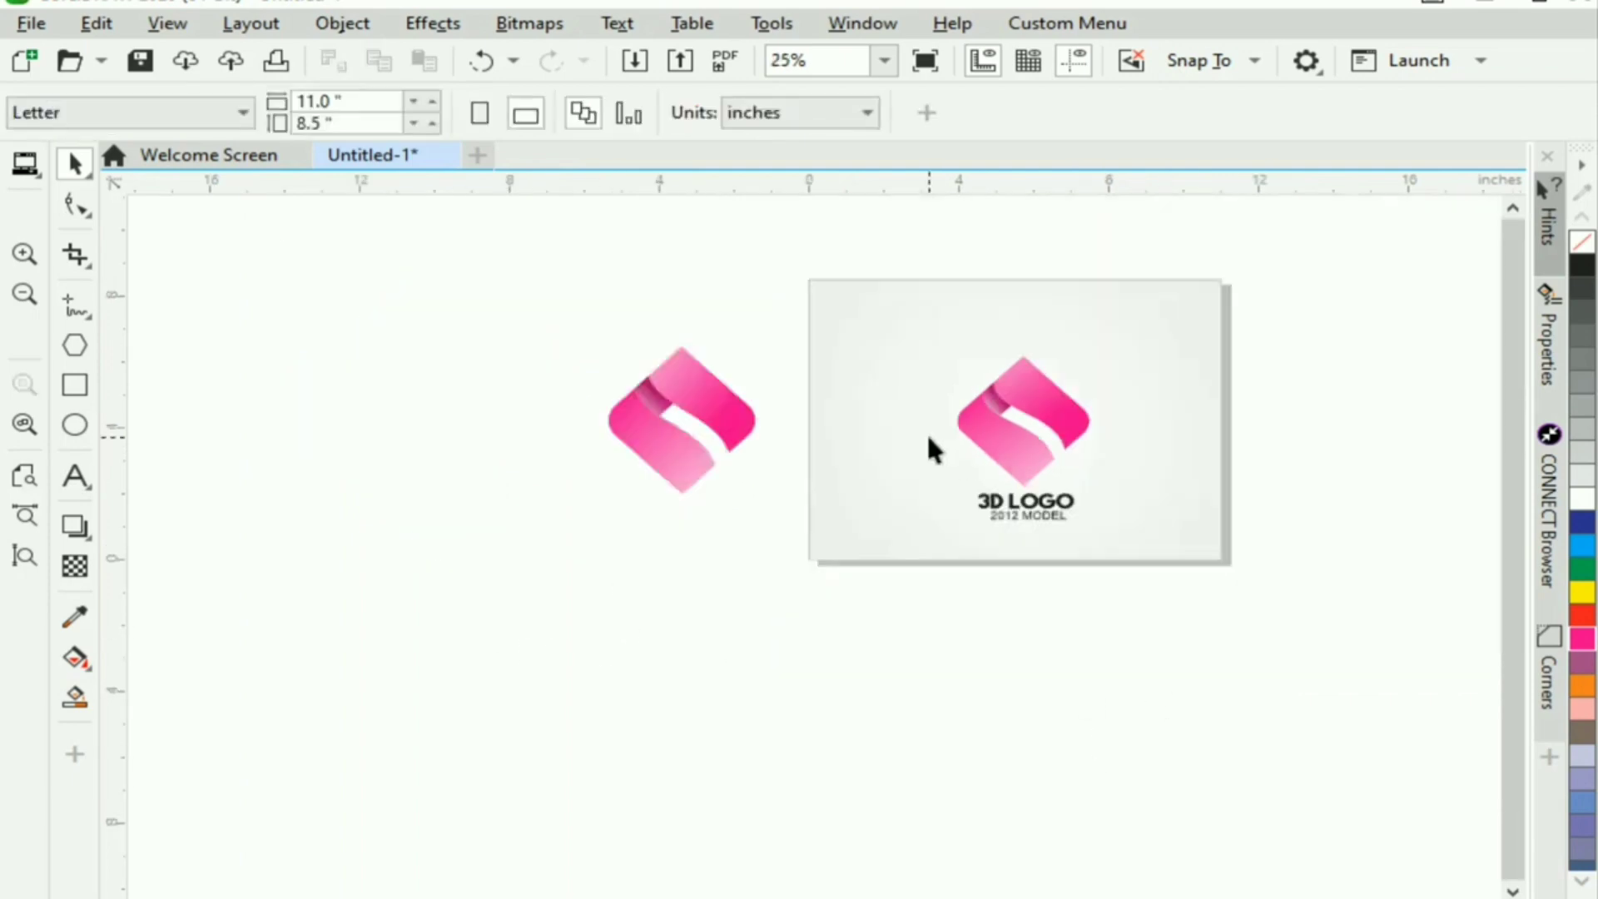
{"action": "left_click", "coordinate": [74, 385]}
{"action": "mouse_move", "coordinate": [406, 259]}
{"action": "left_mouse_down"}
{"action": "mouse_move", "coordinate": [630, 320]}
{"action": "mouse_move", "coordinate": [820, 617]}
{"action": "mouse_move", "coordinate": [797, 575]}
{"action": "left_mouse_up"}
{"action": "left_click", "coordinate": [75, 165]}
{"action": "left_click", "coordinate": [219, 334]}
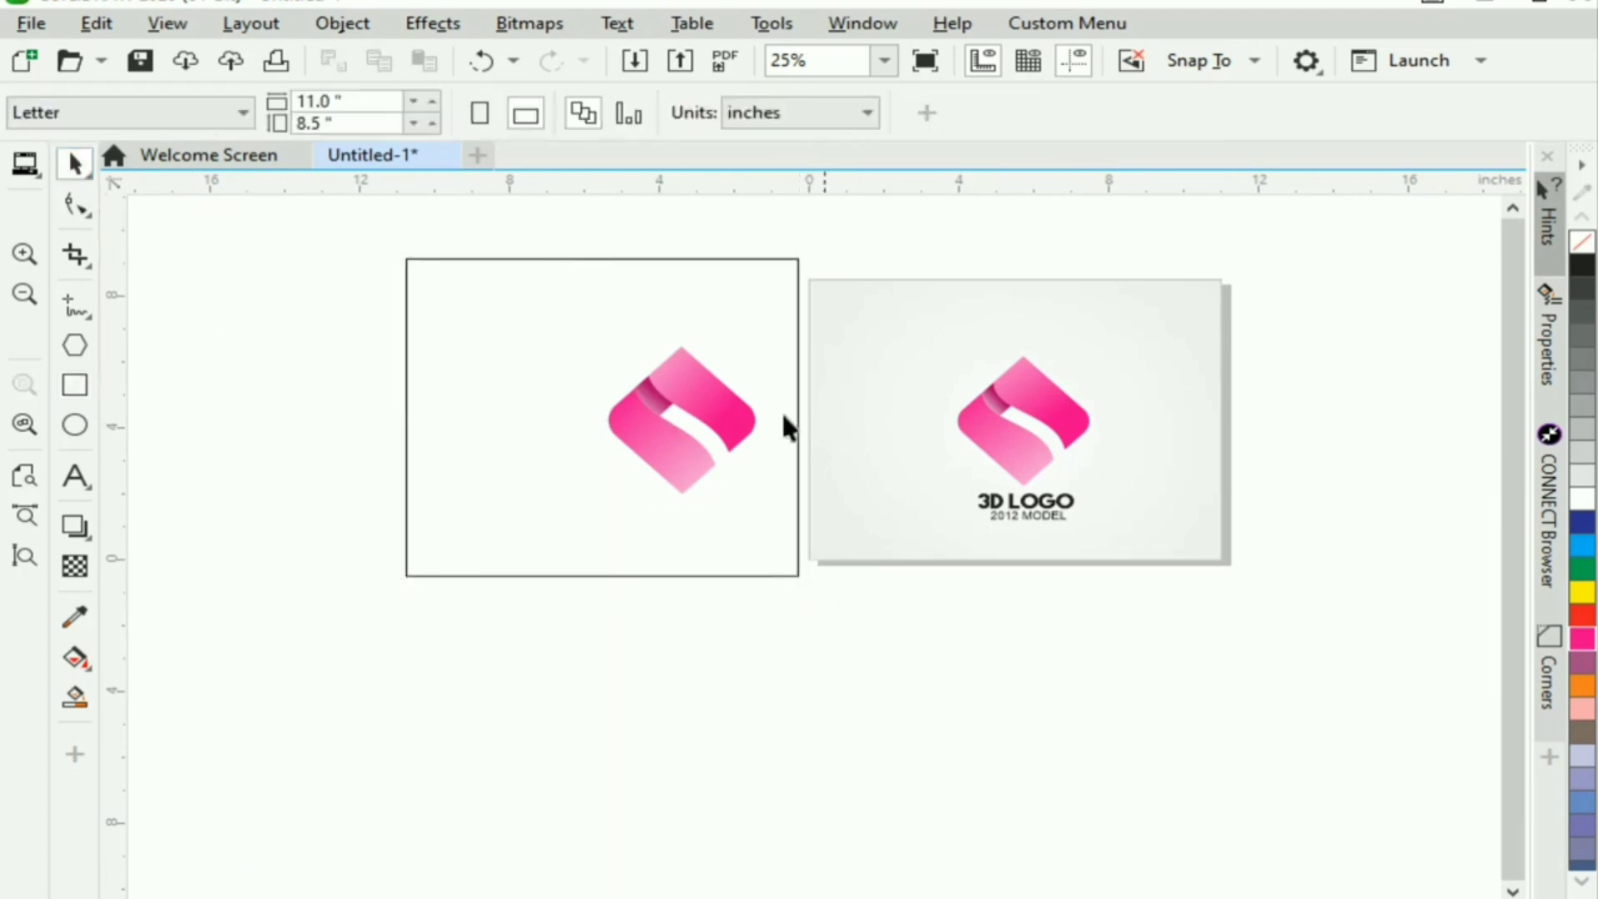
- Move the logo left to roughly the middle of the new rectangle
{"action": "left_click", "coordinate": [798, 414]}
{"action": "left_click", "coordinate": [706, 408]}
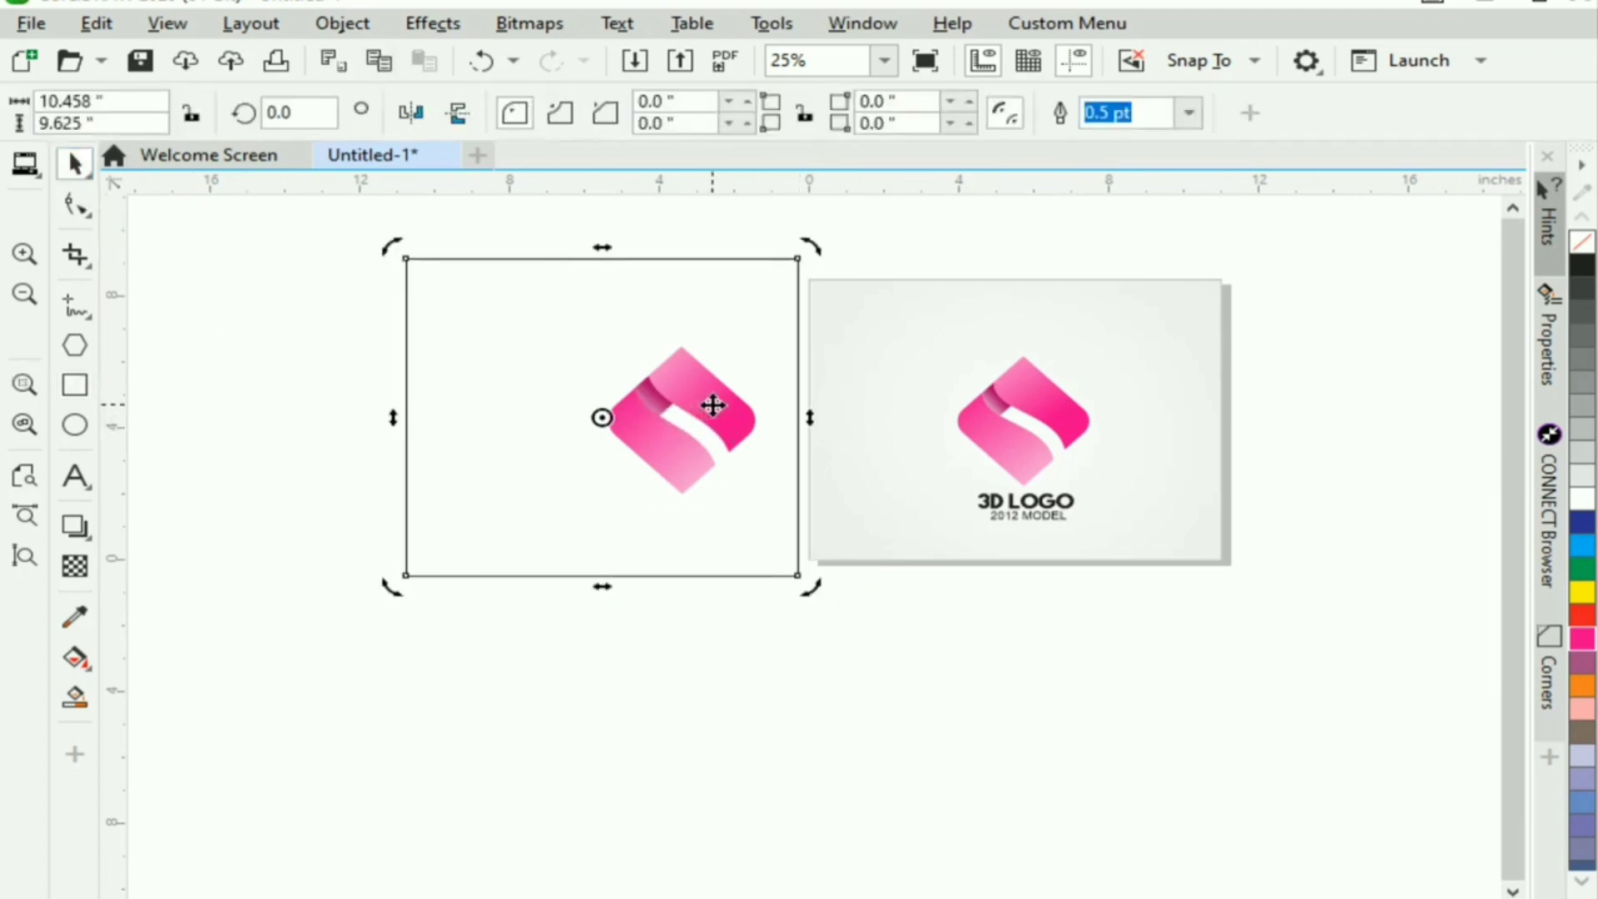
{"action": "left_click", "coordinate": [714, 412]}
{"action": "left_click", "coordinate": [692, 636]}
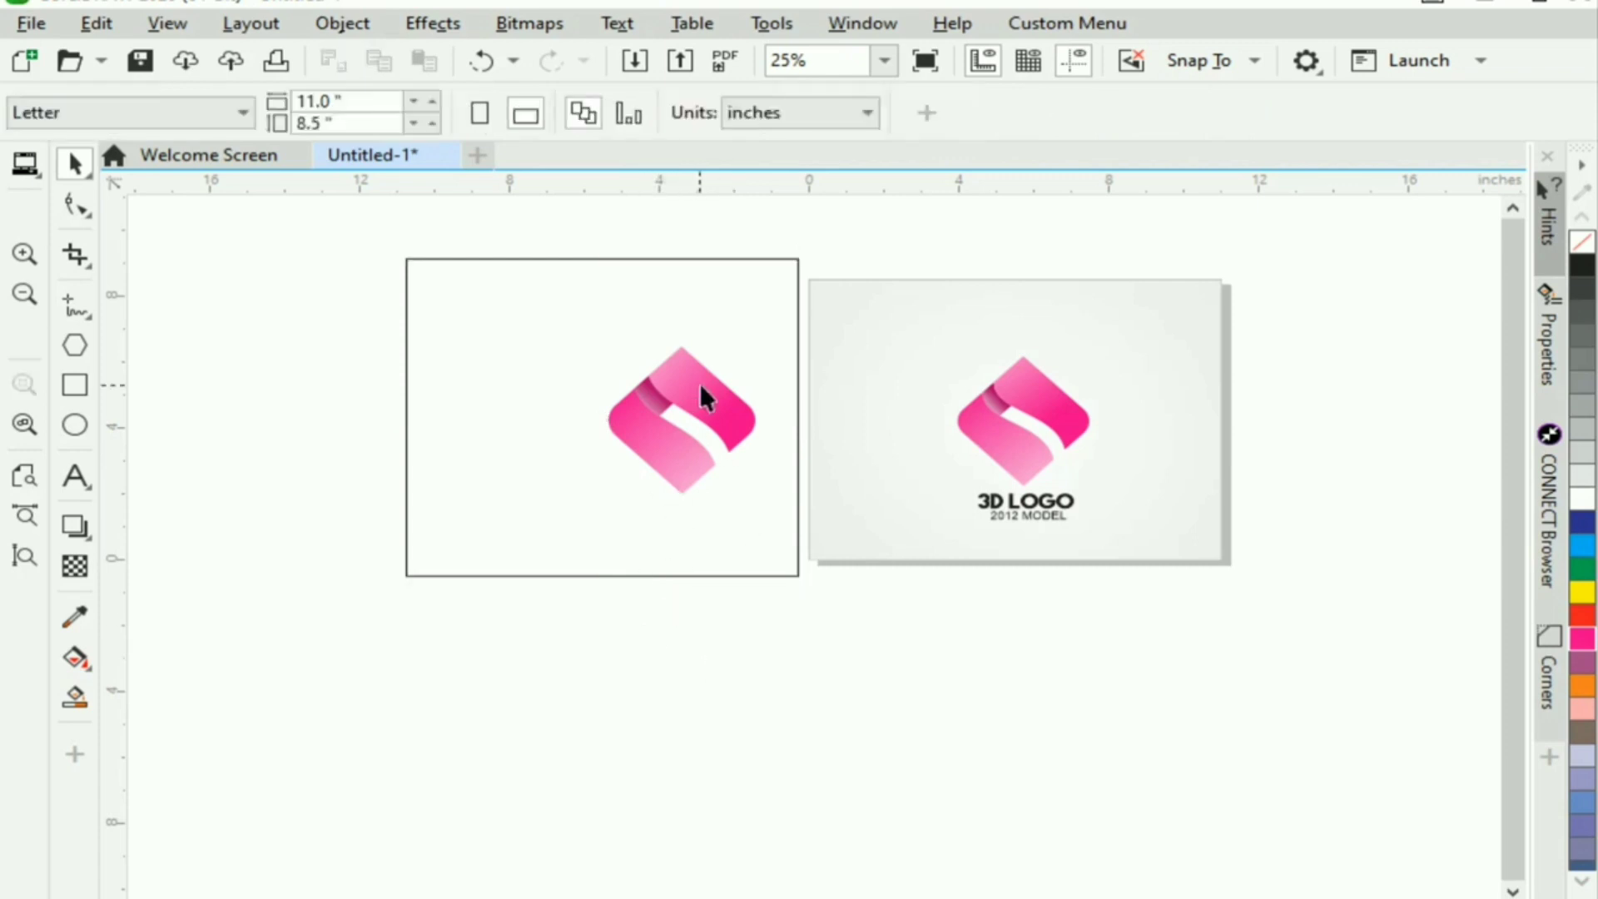
{"action": "left_click", "coordinate": [717, 403]}
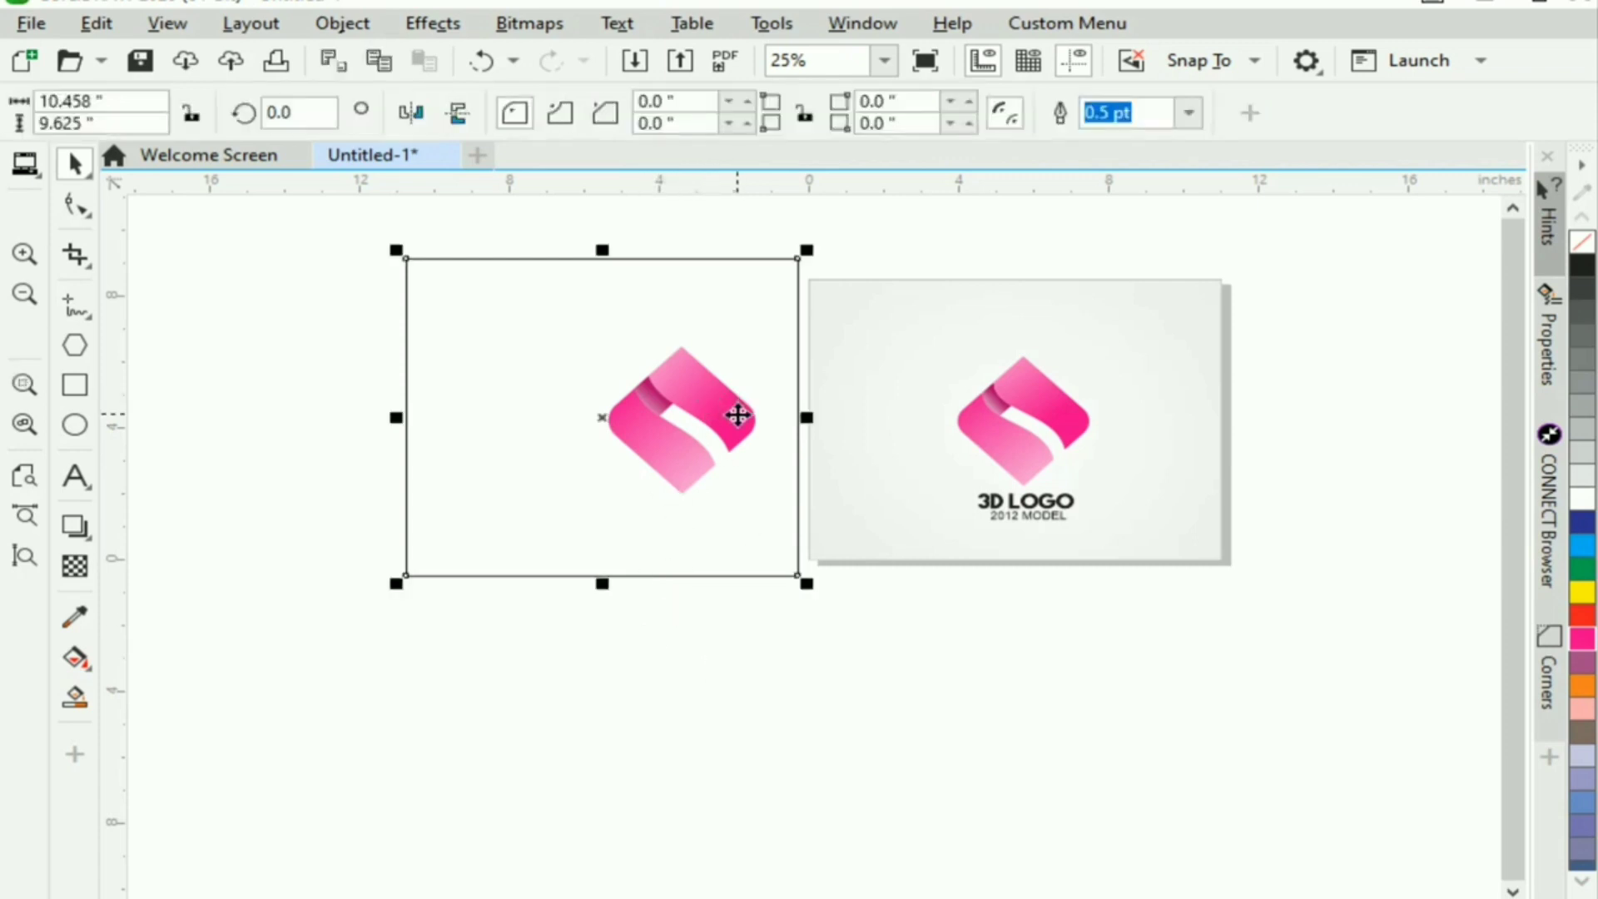
{"action": "left_click", "coordinate": [765, 697]}
{"action": "left_click_drag", "start_coordinate": [671, 403], "coordinate": [587, 408]}
{"action": "left_click", "coordinate": [674, 658]}
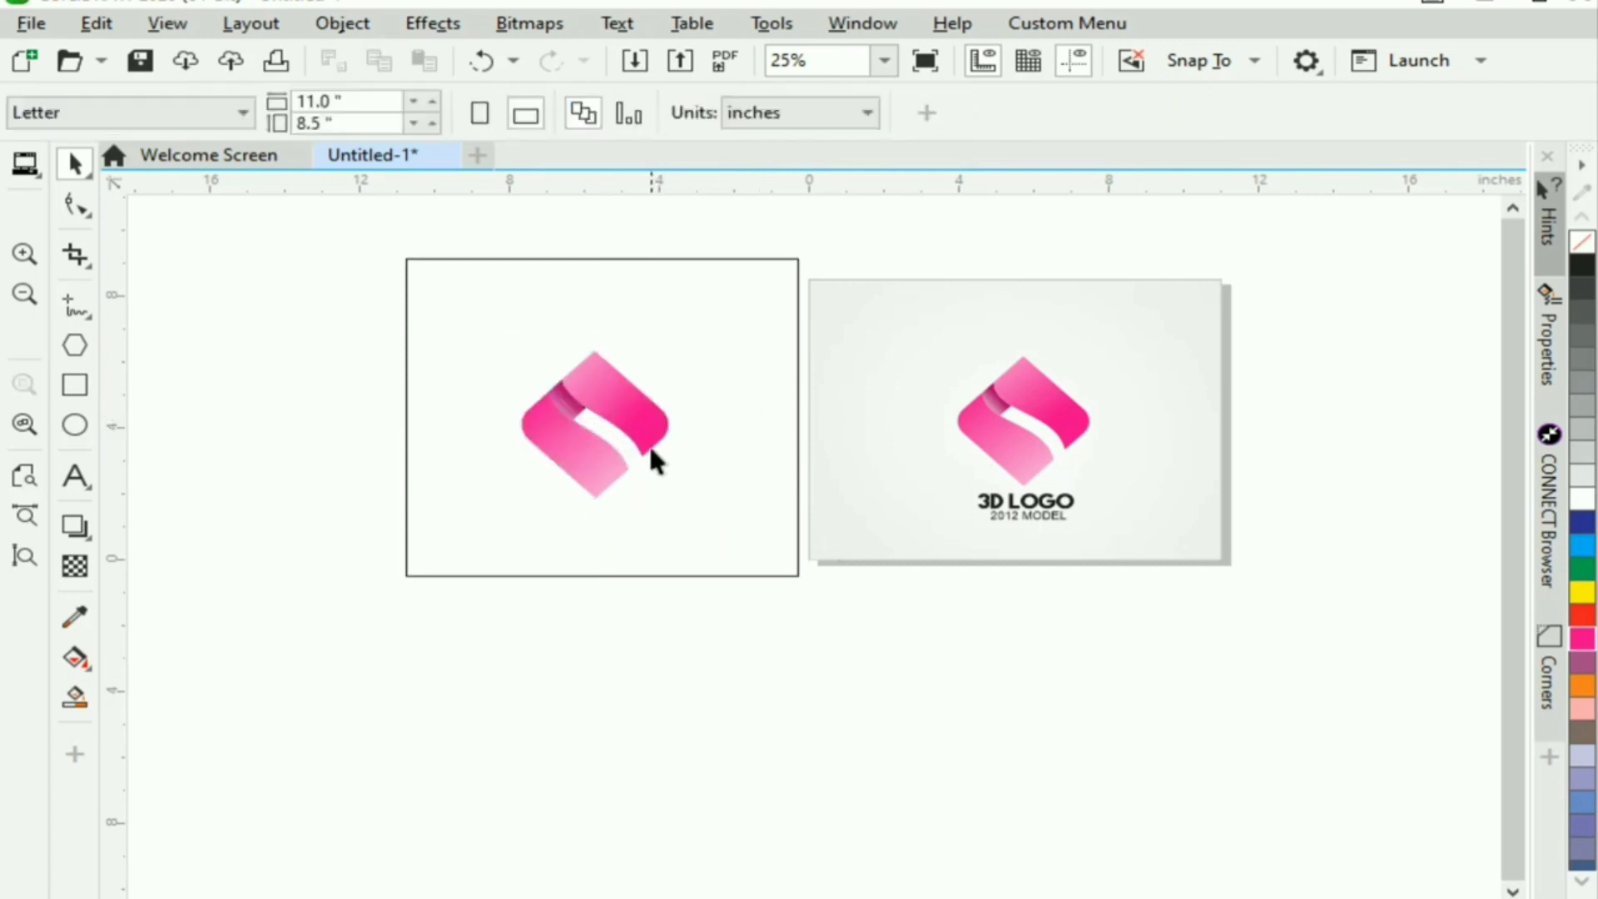
- Apply an elliptical fountain fill to the rectangle behind the logo, running from white at the centre to black outside
{"action": "scroll", "coordinate": [645, 450], "scroll_direction": "up", "scroll_amount": 1}
{"action": "scroll", "coordinate": [856, 666], "scroll_direction": "up", "scroll_amount": 3}
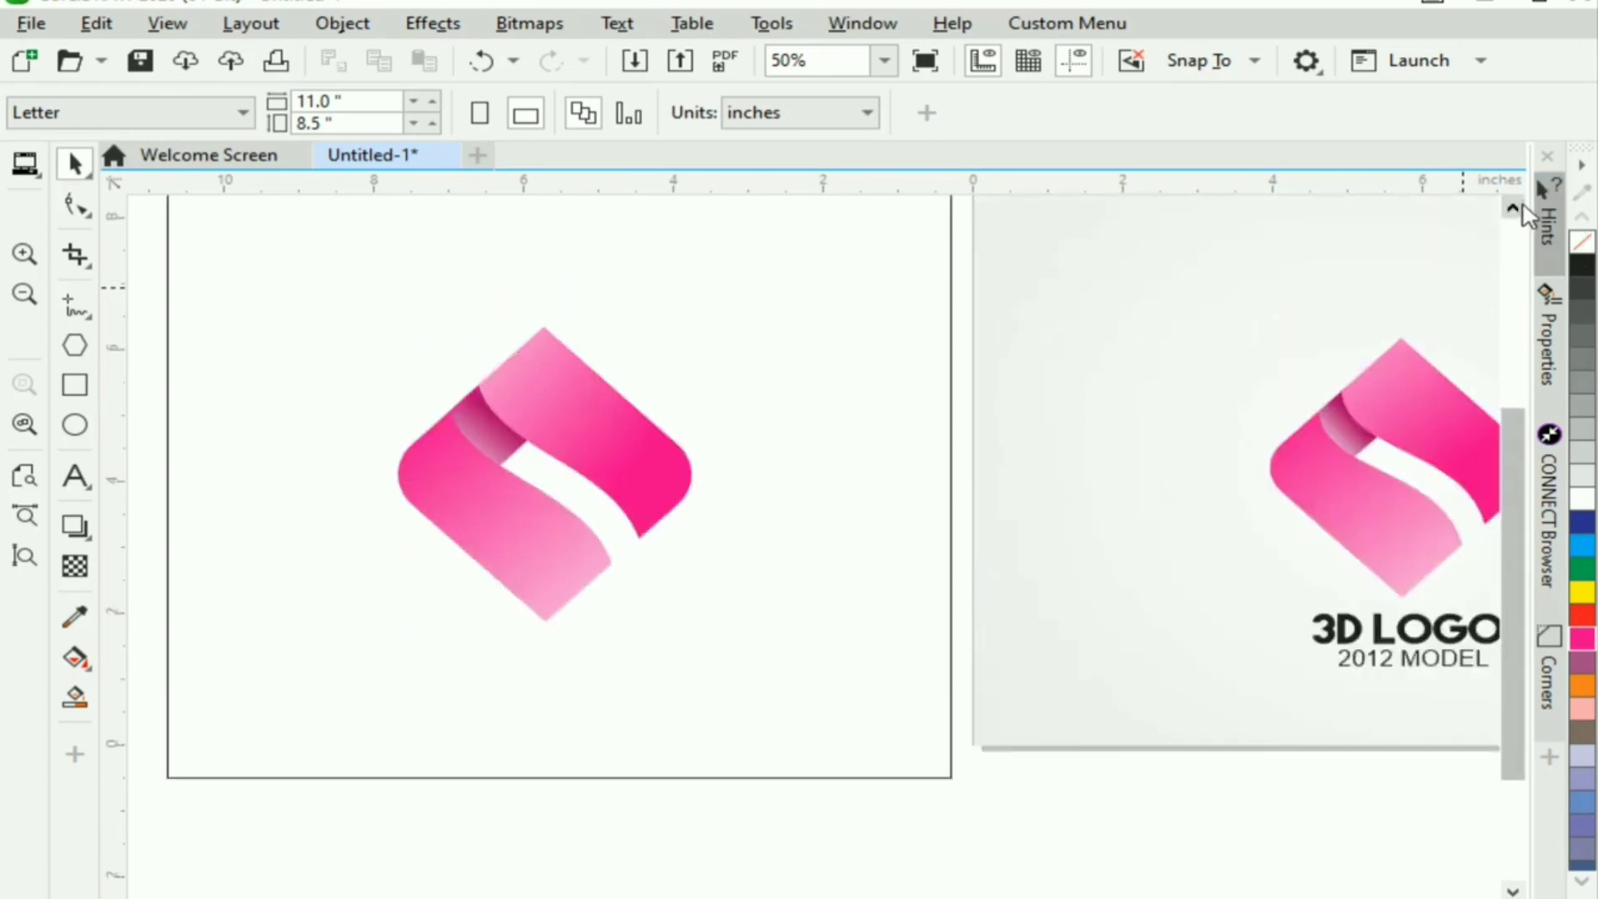
{"action": "left_click", "coordinate": [915, 752]}
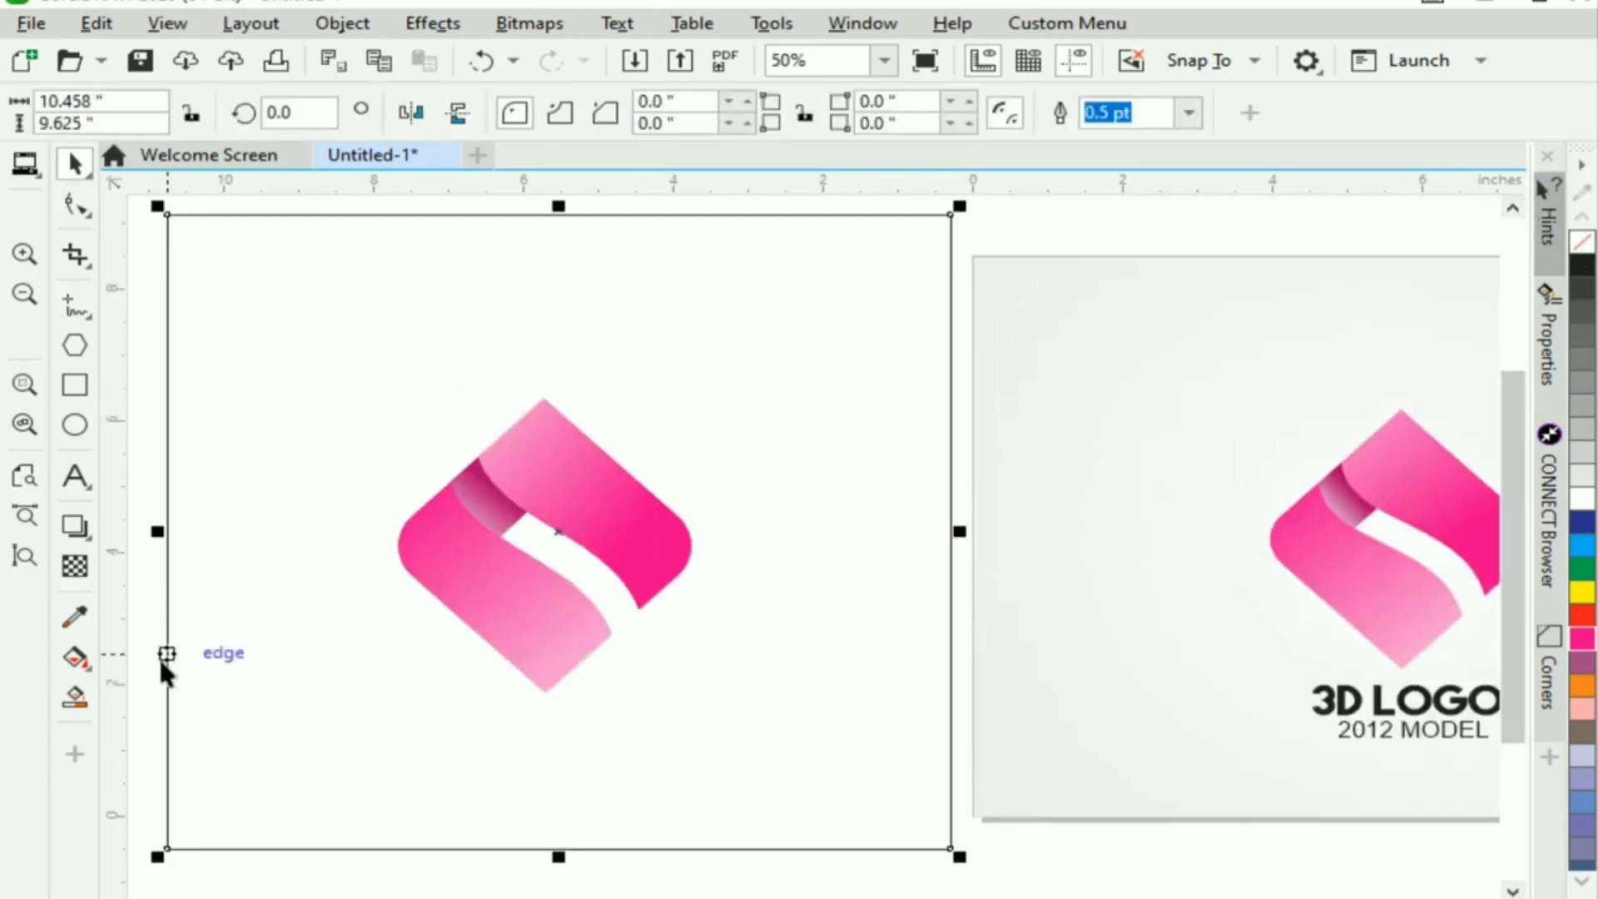
{"action": "left_click", "coordinate": [75, 657]}
{"action": "left_click_drag", "start_coordinate": [389, 497], "coordinate": [900, 781]}
{"action": "left_click", "coordinate": [451, 113]}
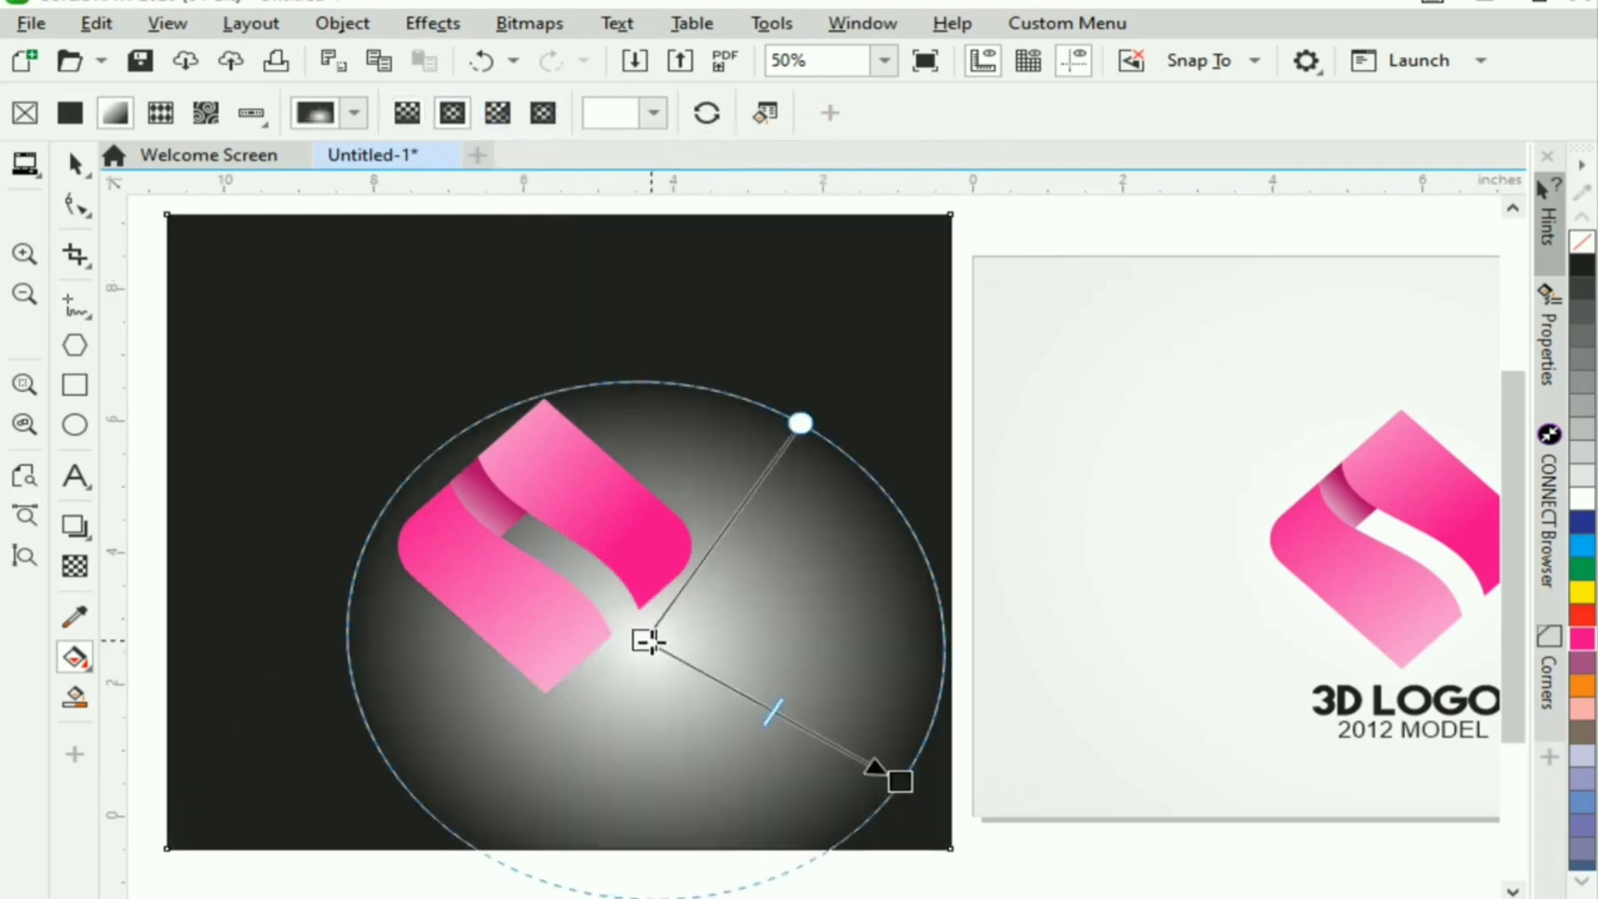
- Centre the rectangle's gradient behind the logo, extending it past the lower-right corner, and change its outer colour to light grey
{"action": "left_click_drag", "start_coordinate": [648, 641], "coordinate": [525, 538]}
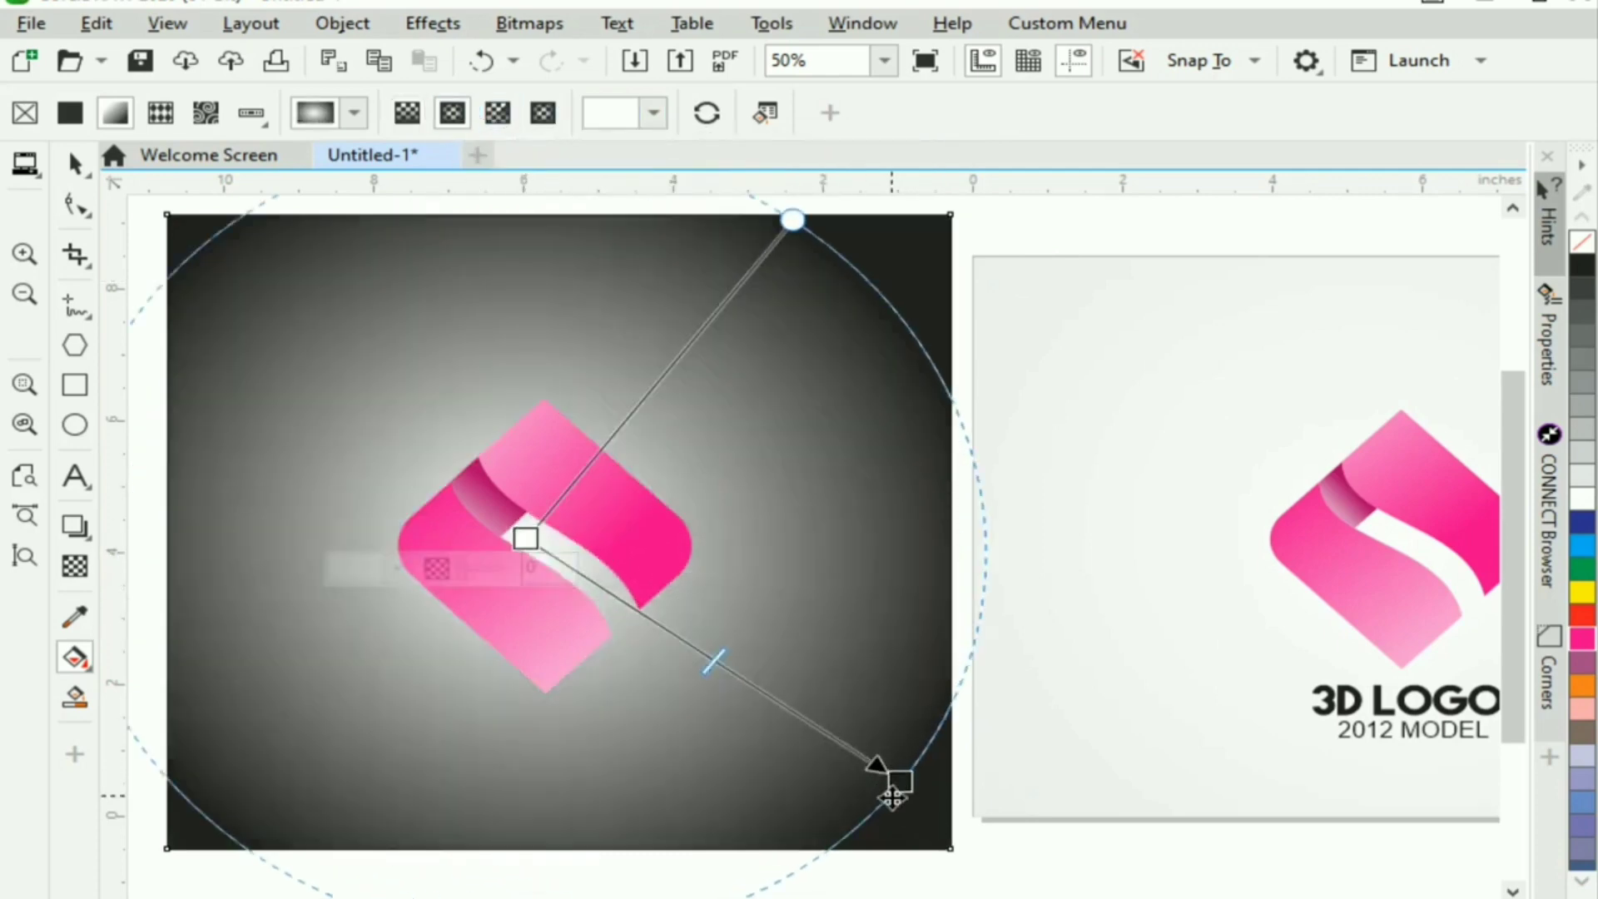
{"action": "left_click_drag", "start_coordinate": [892, 798], "coordinate": [980, 869]}
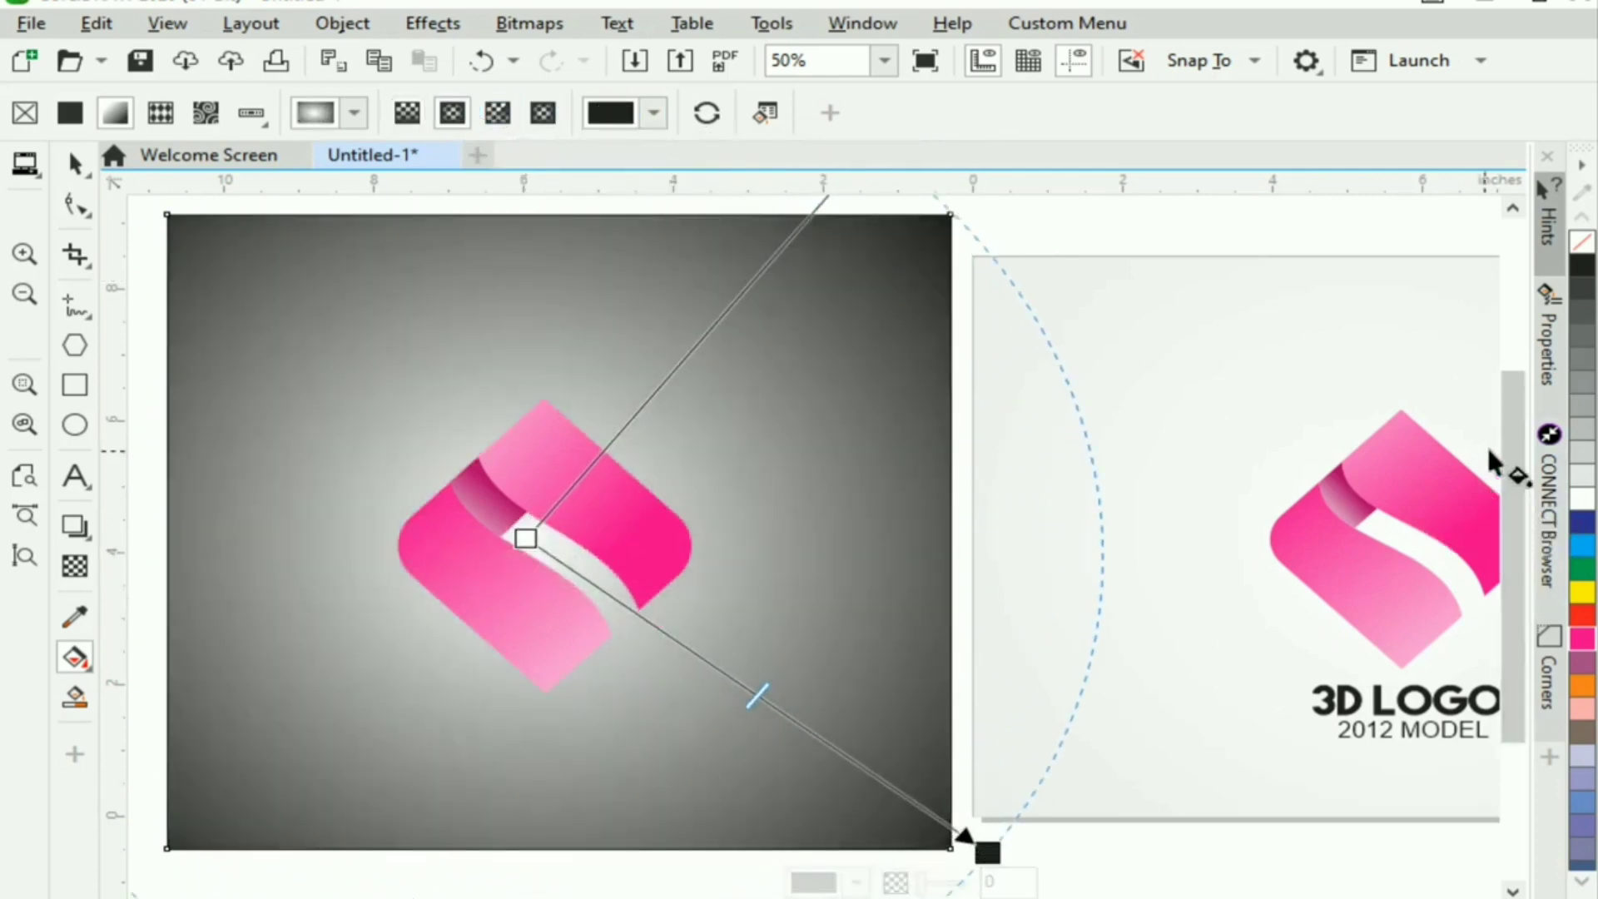
{"action": "left_click", "coordinate": [1581, 431]}
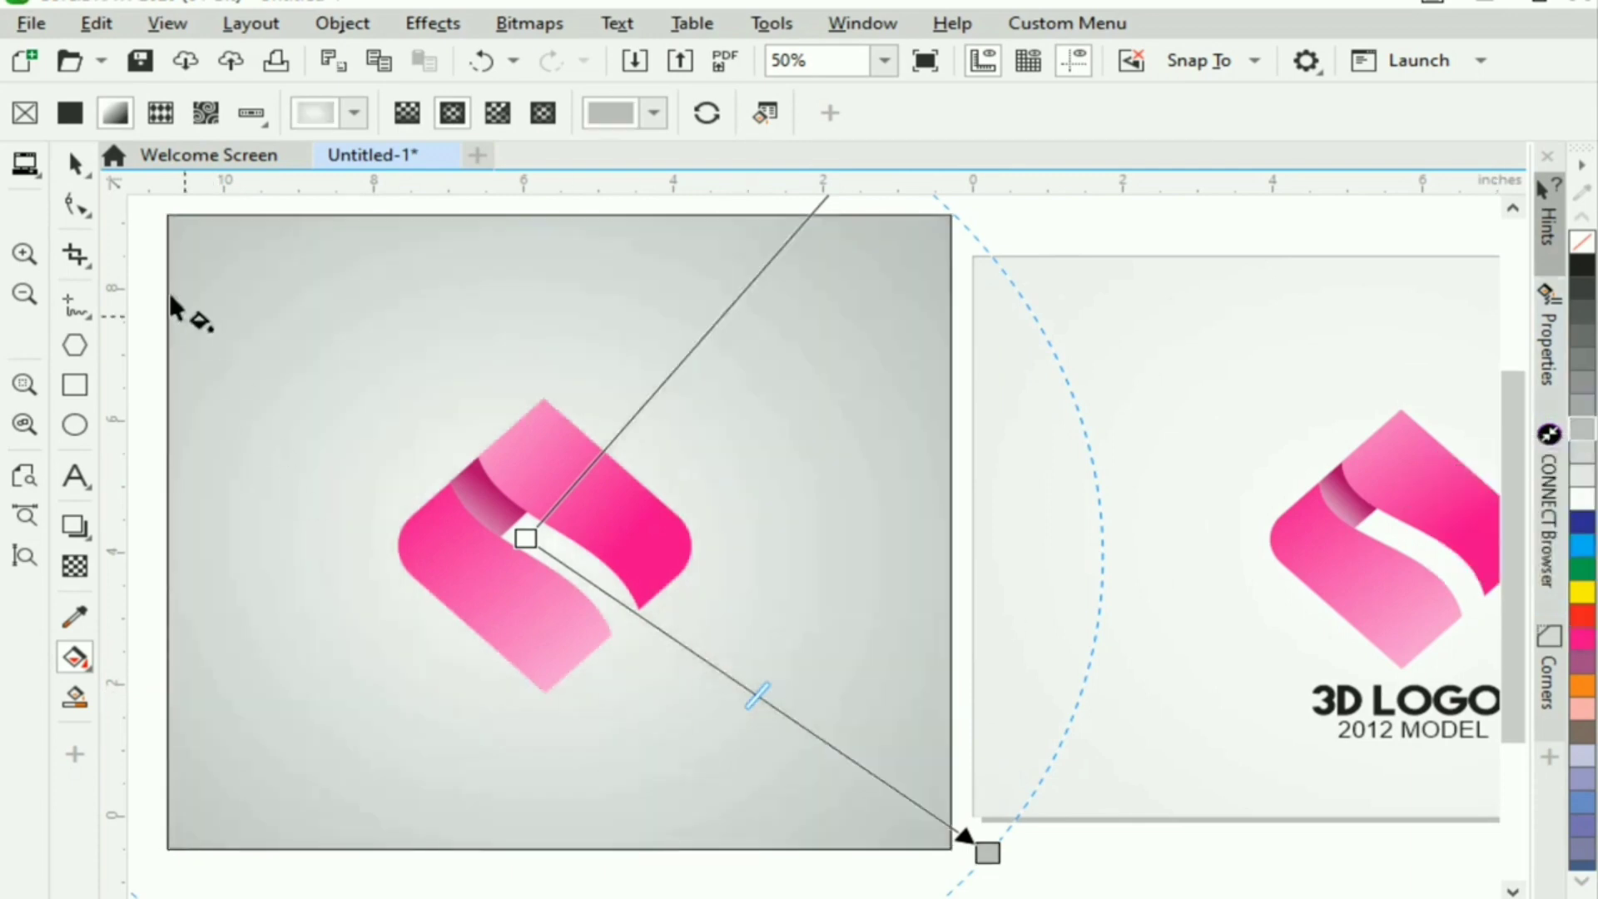
{"action": "left_click", "coordinate": [74, 164]}
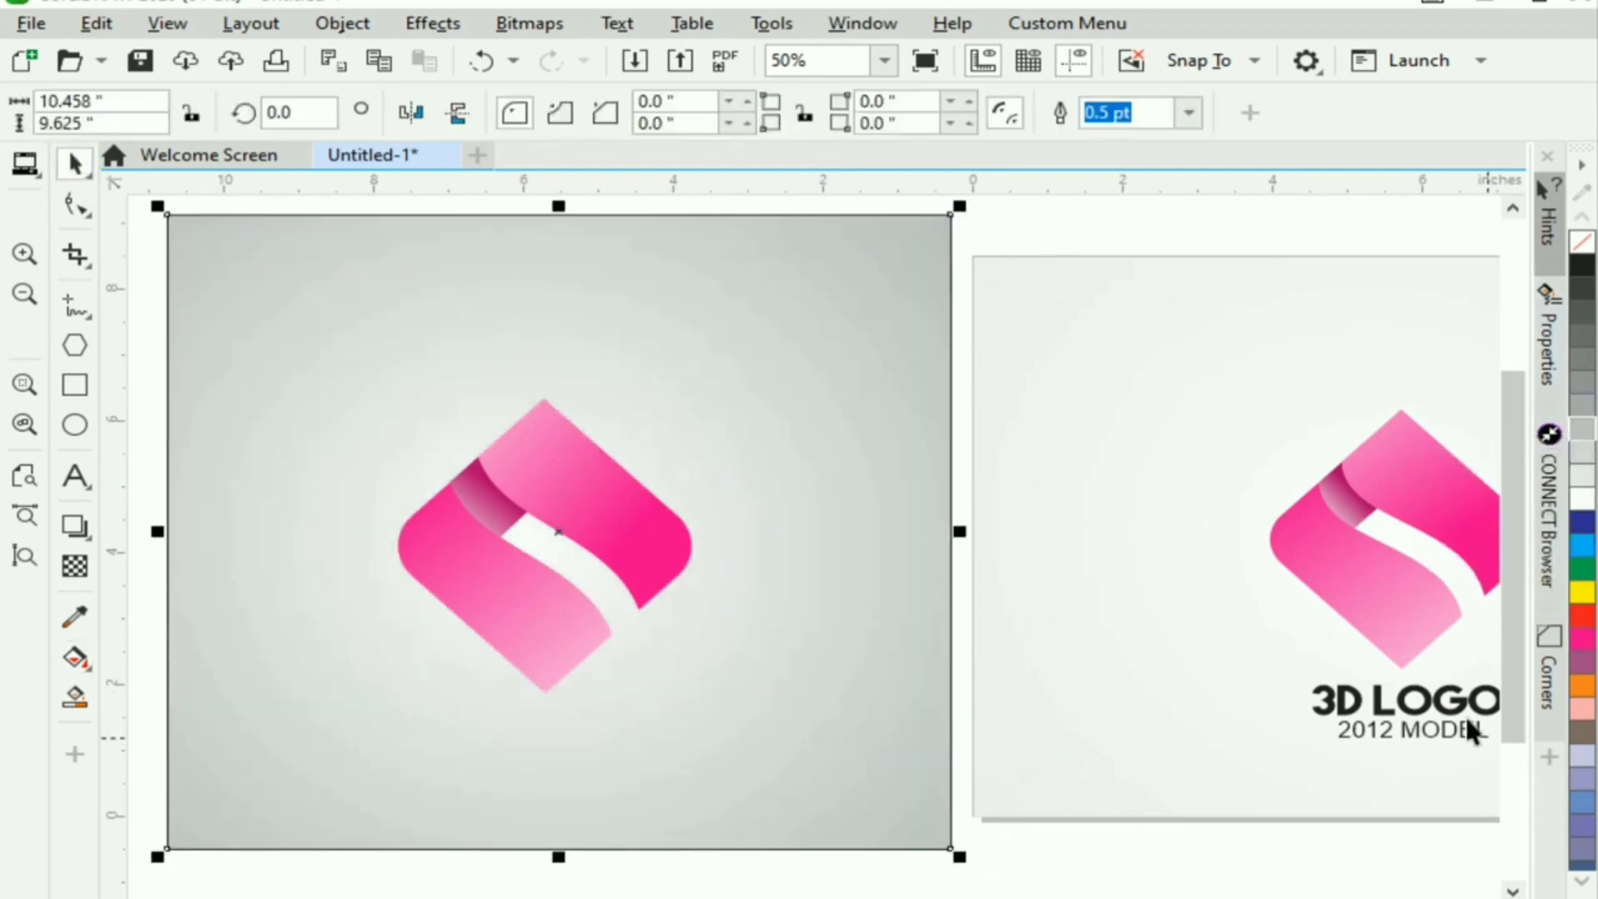
- Copy the "3D LOGO" and "2012 MODEL" texts from the reference and place them stacked beneath the recreated logo
{"action": "left_click_drag", "start_coordinate": [1471, 733], "coordinate": [557, 738]}
{"action": "left_click", "coordinate": [1440, 732], "text": "shift"}
{"action": "key", "text": "c"}
{"action": "key", "text": "ctrl+z"}
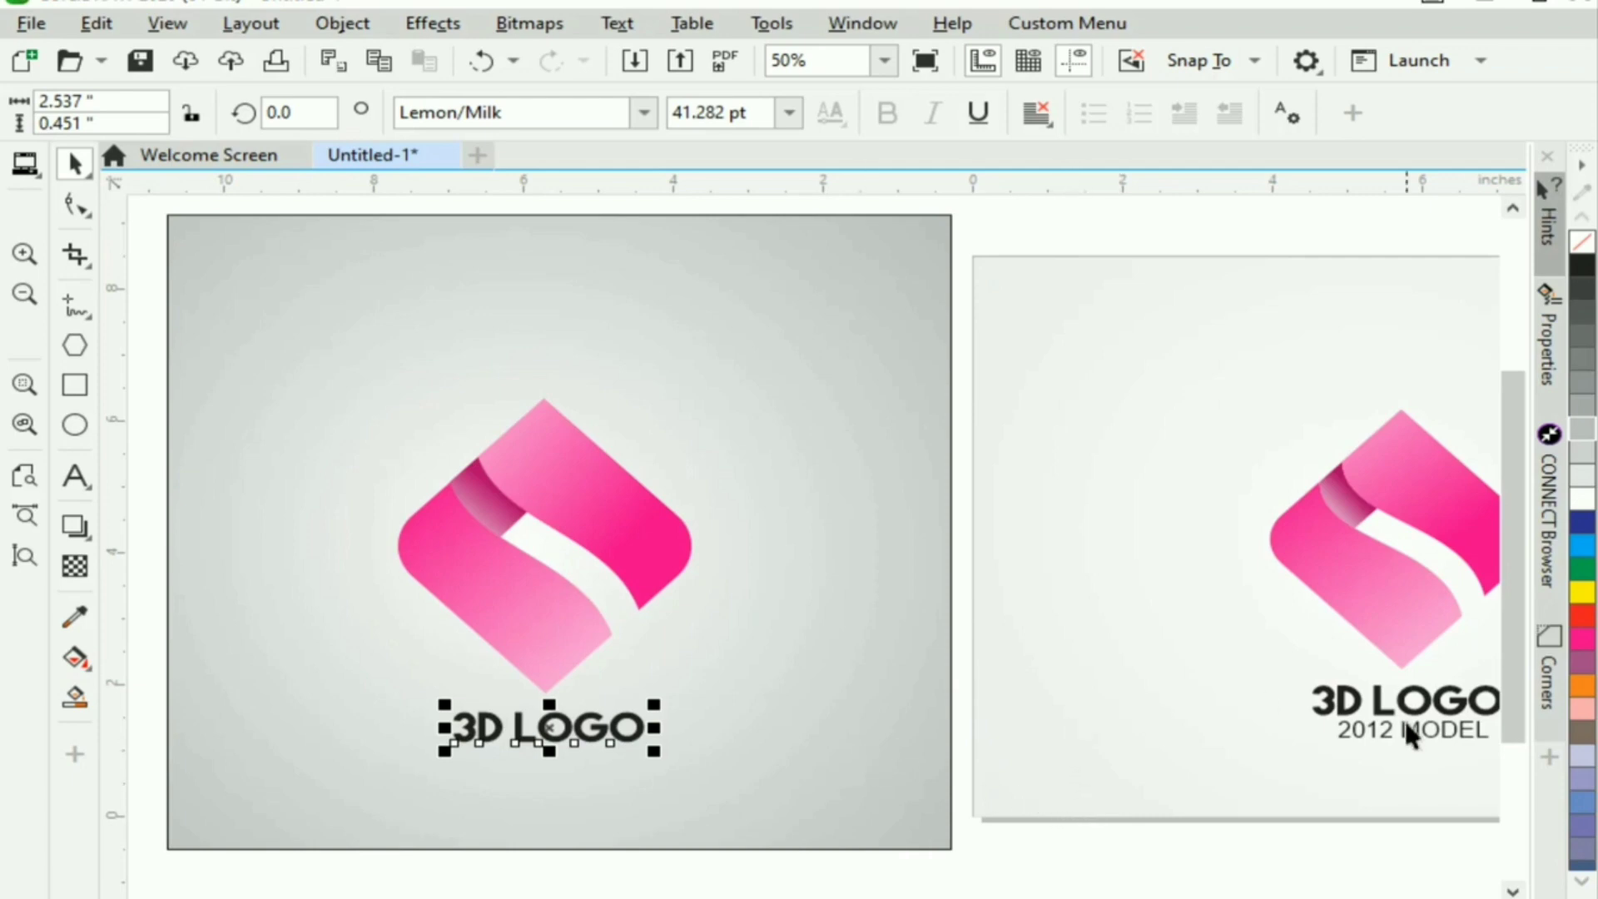
{"action": "left_click_drag", "start_coordinate": [1404, 721], "coordinate": [552, 777]}
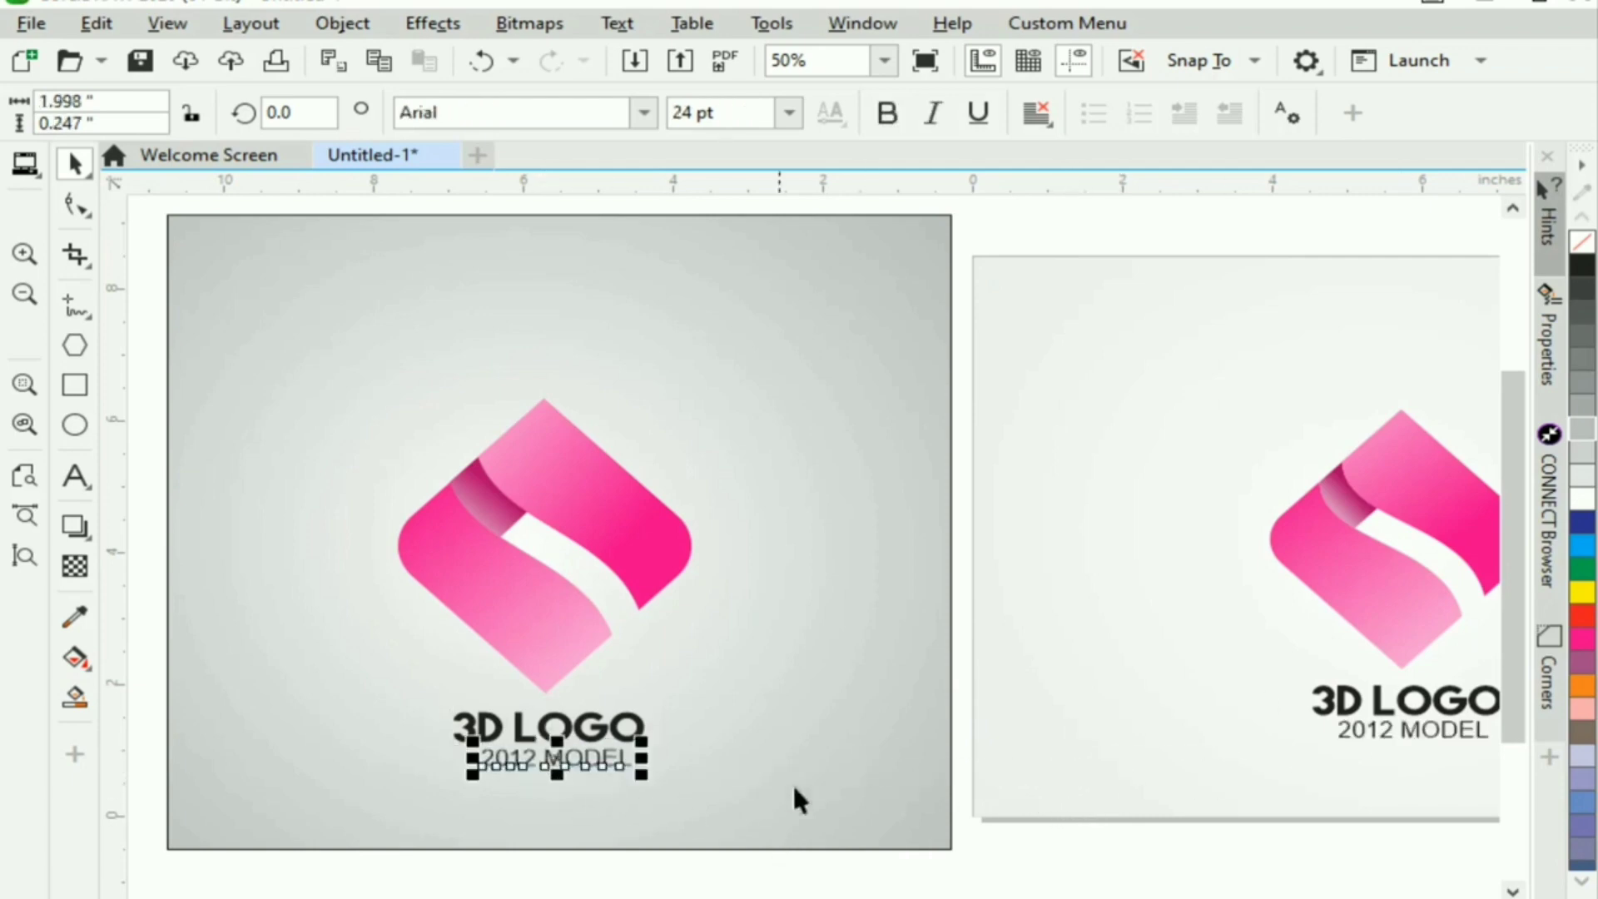
- Lighten the rectangle's gradient by setting its outer colour to 10% Black, and deselect the background
{"action": "left_click", "coordinate": [1001, 840]}
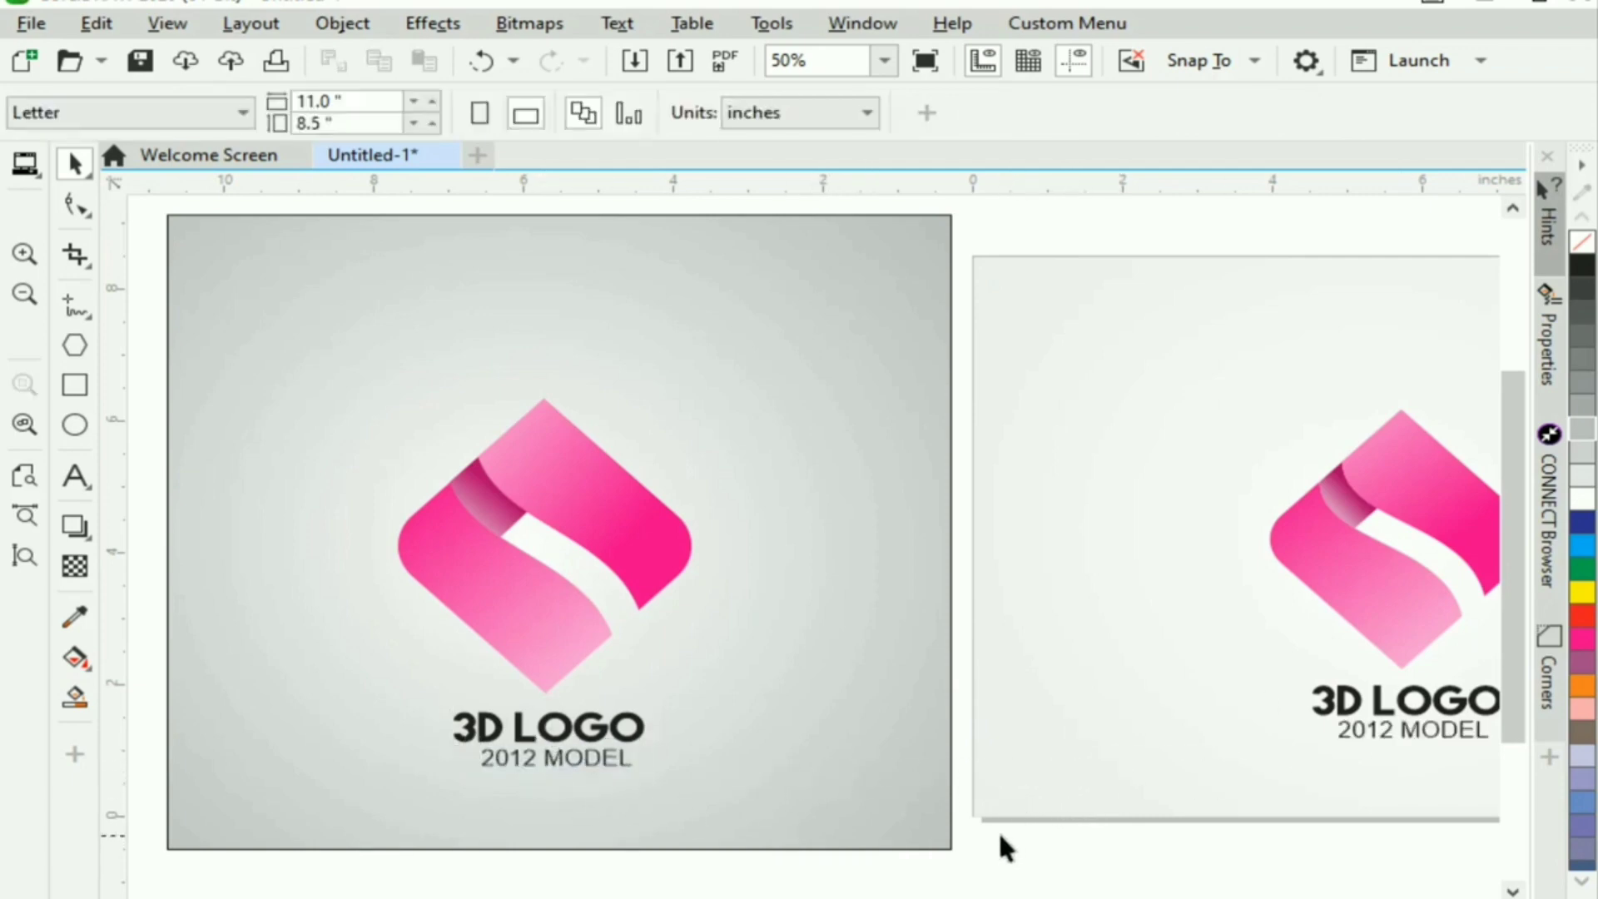
{"action": "left_click", "coordinate": [927, 782]}
{"action": "left_click", "coordinate": [75, 657]}
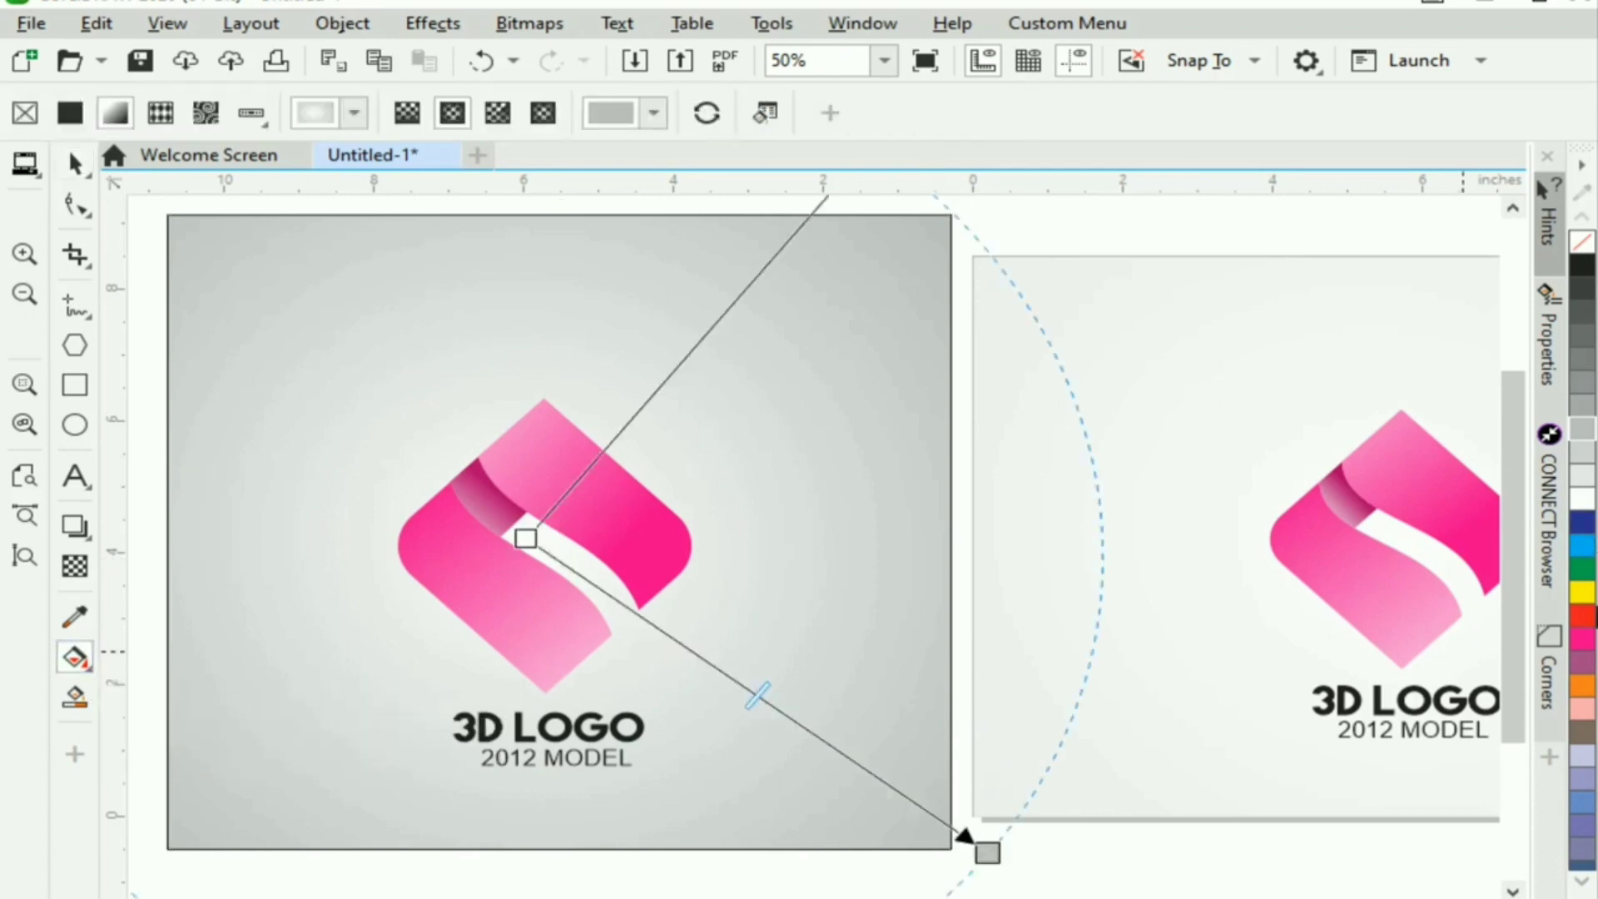
{"action": "left_click", "coordinate": [1584, 456]}
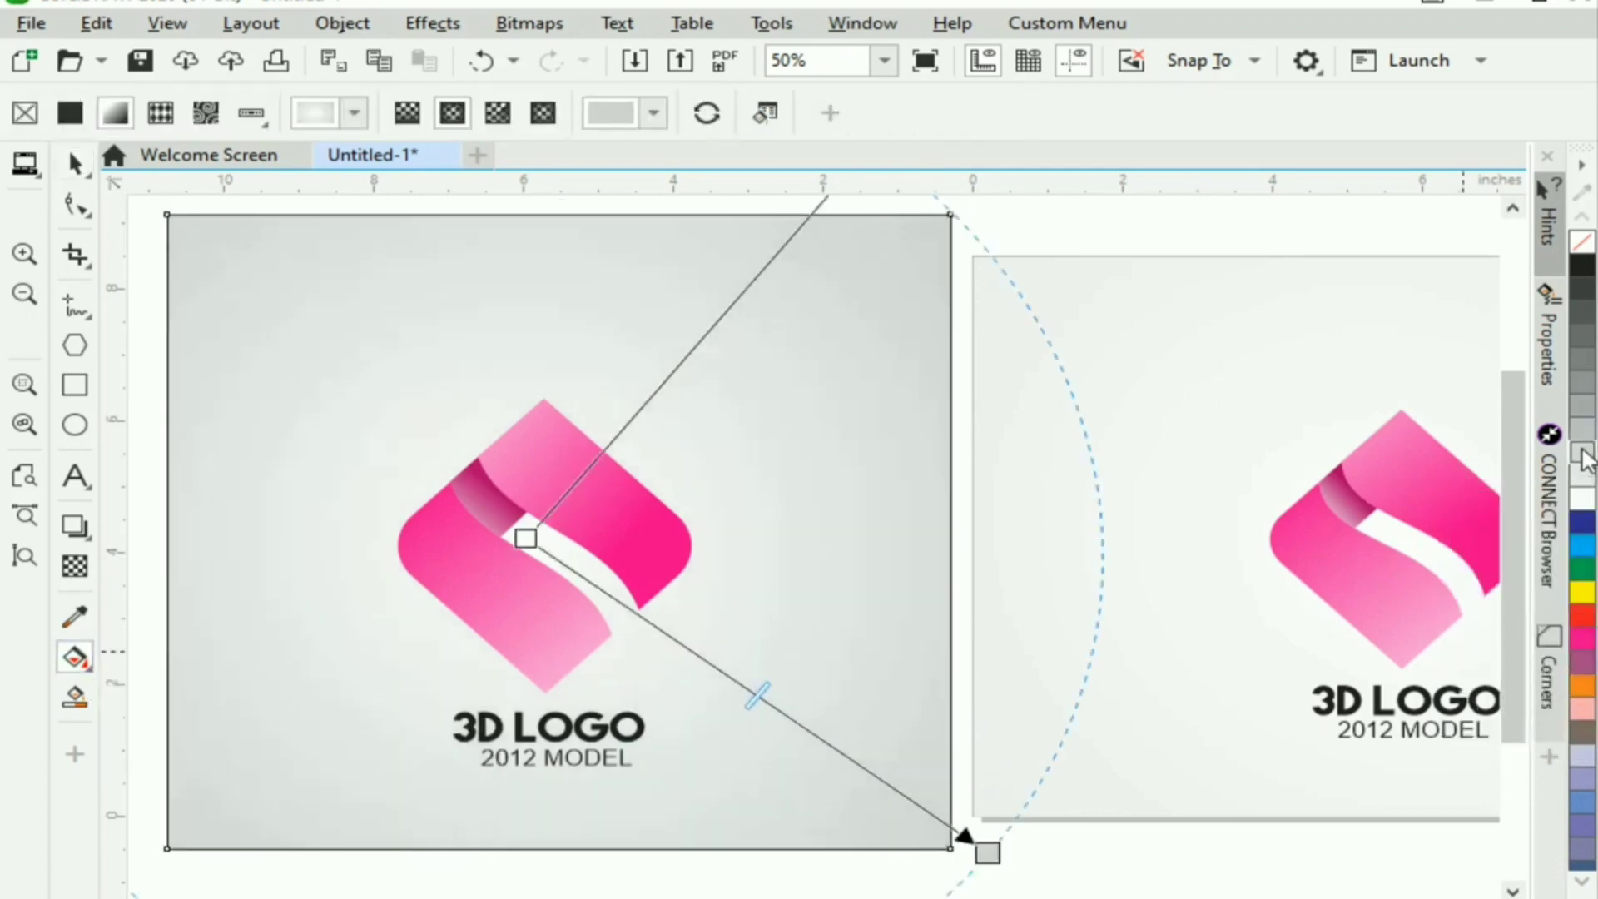
{"action": "left_click", "coordinate": [1585, 499]}
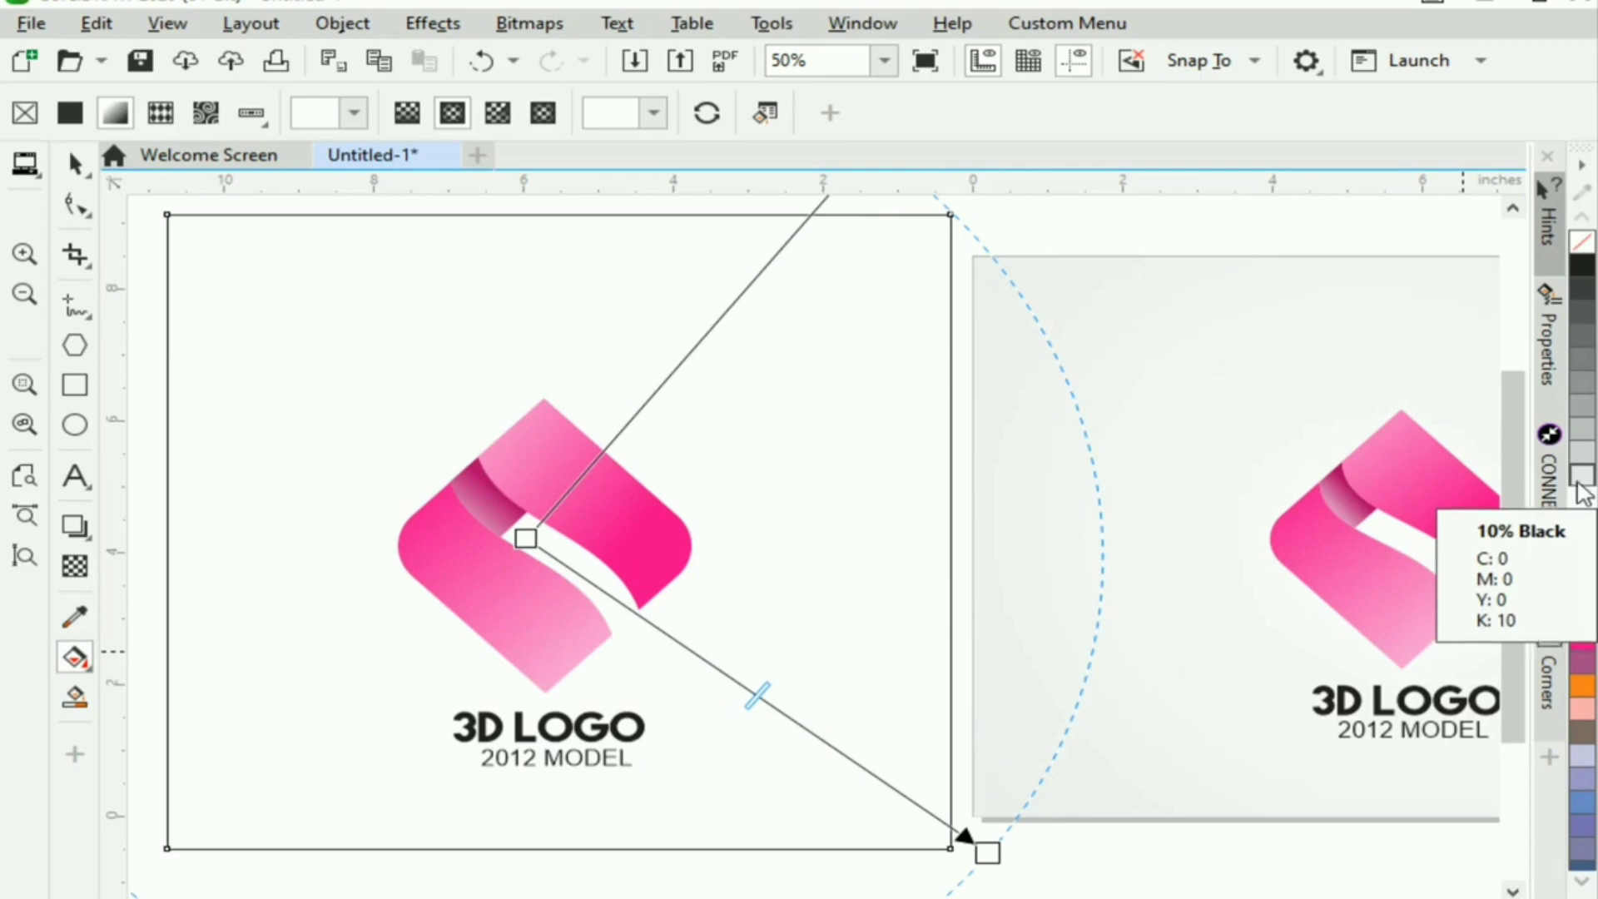
{"action": "left_click", "coordinate": [1584, 476]}
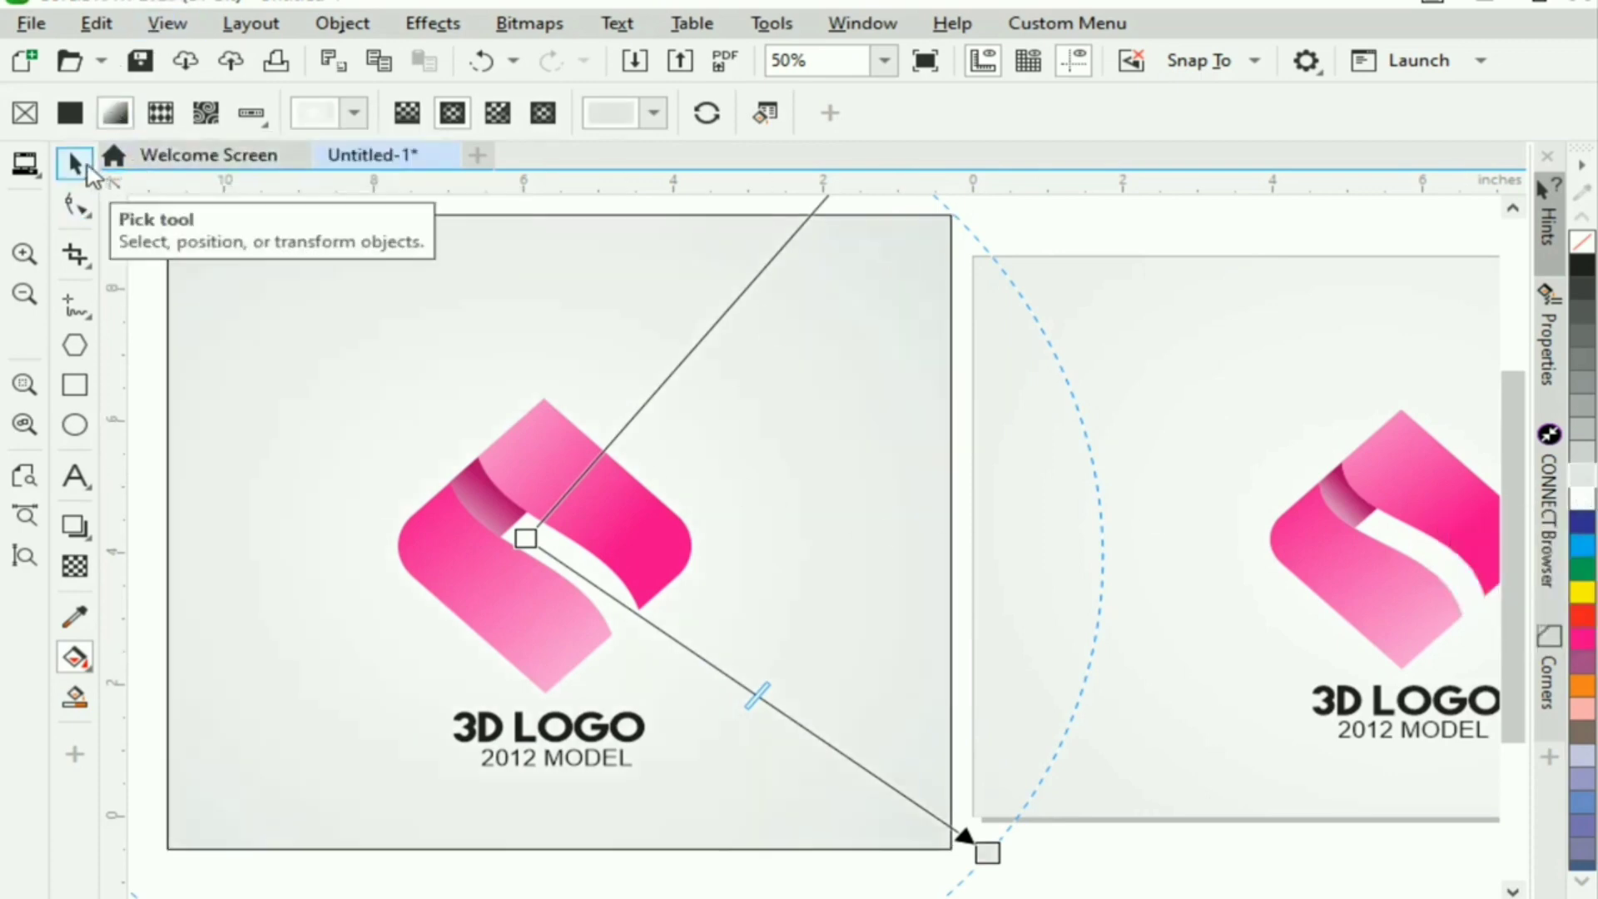
{"action": "left_click", "coordinate": [75, 163]}
{"action": "left_click", "coordinate": [135, 540]}
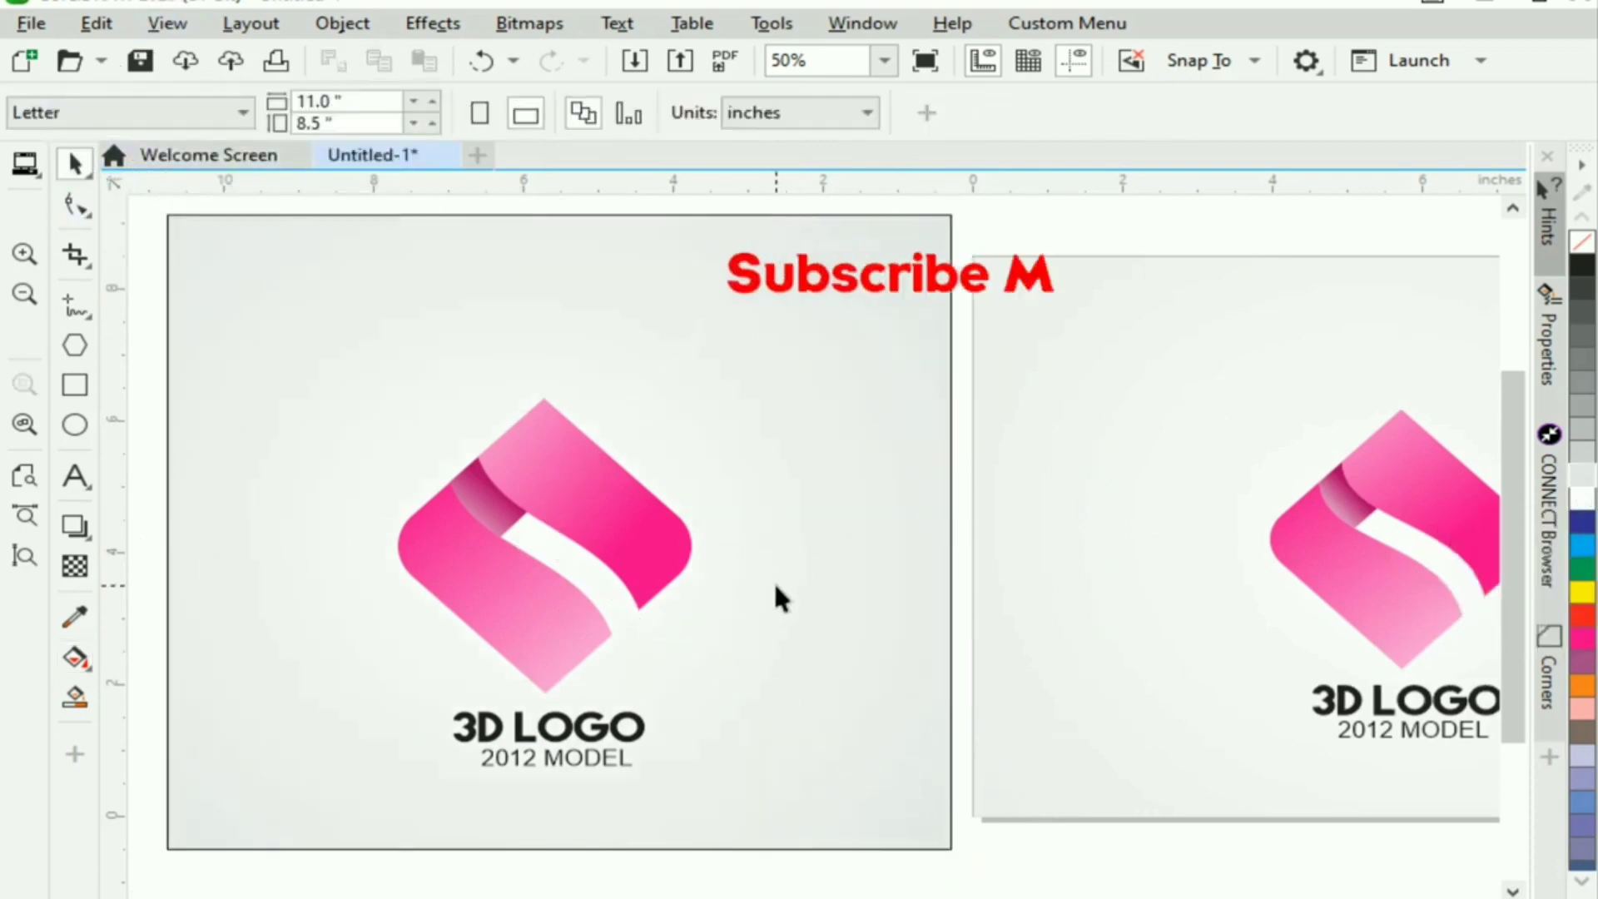
{"action": "scroll", "coordinate": [859, 555], "scroll_direction": "down", "scroll_amount": 1}
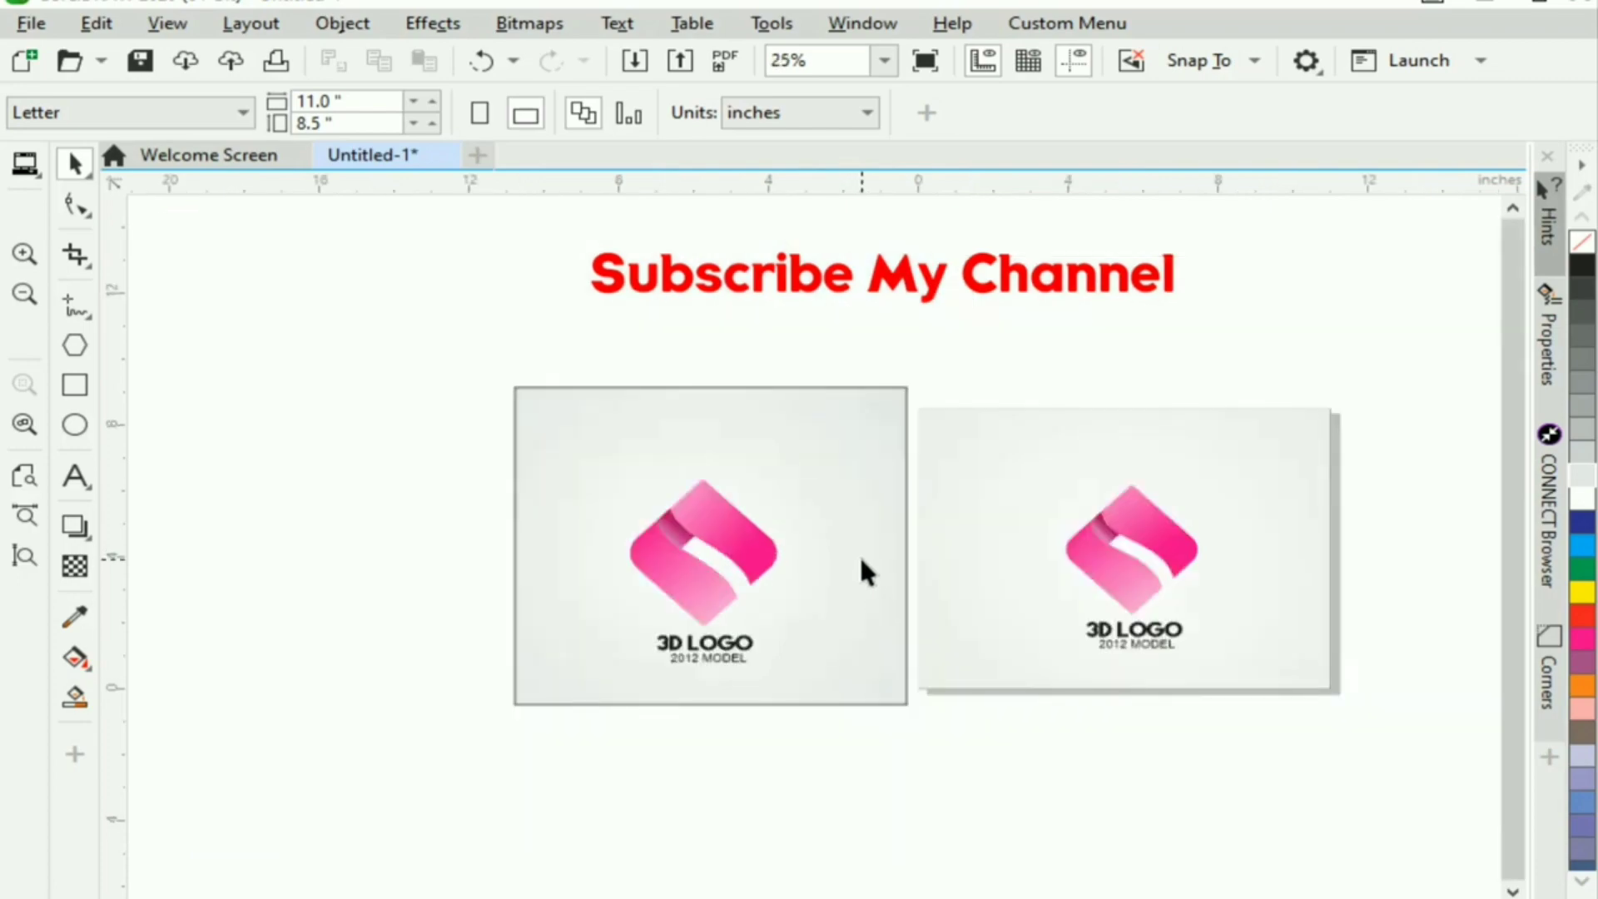